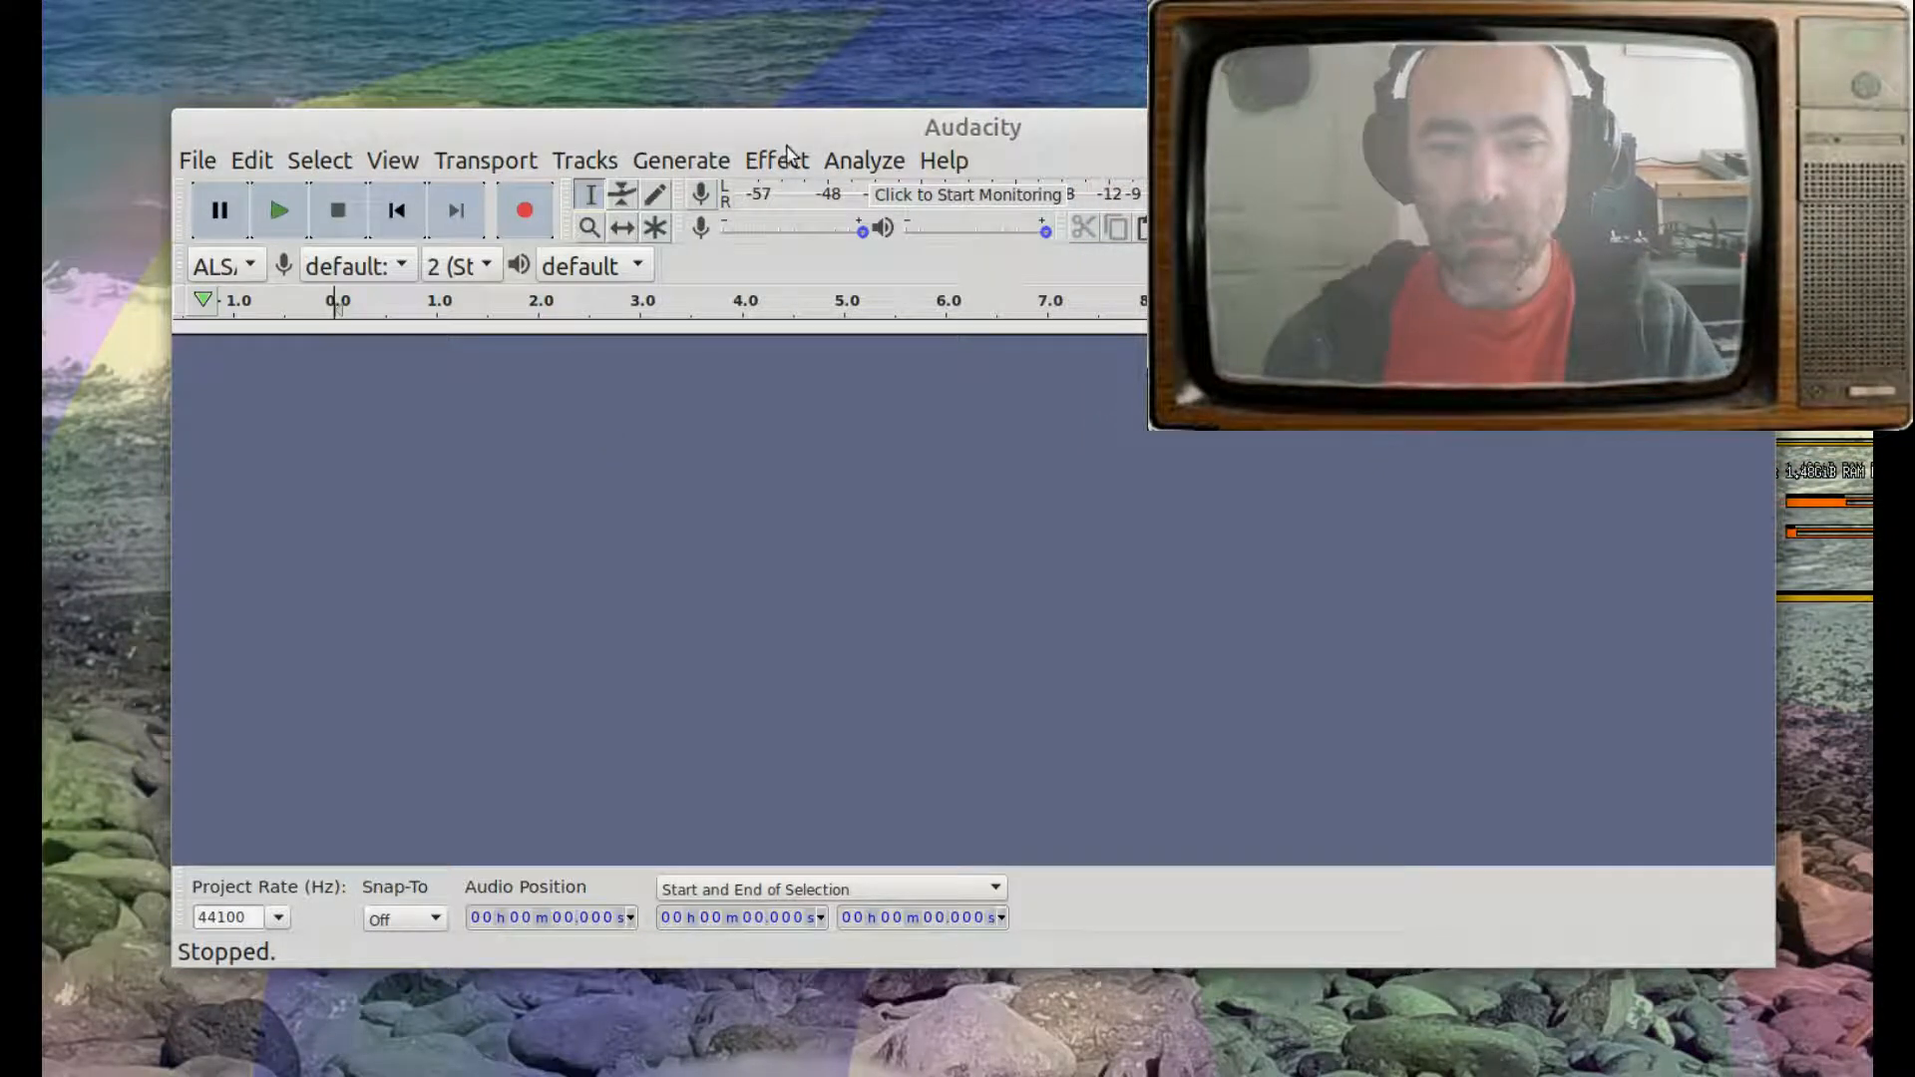
- Generate a Risset Drum at 405 Hz with 0.50 s decay, 100 percent noise and 0.8 amplitude, previewing it before and playing it after
{"action": "left_click", "coordinate": [677, 162]}
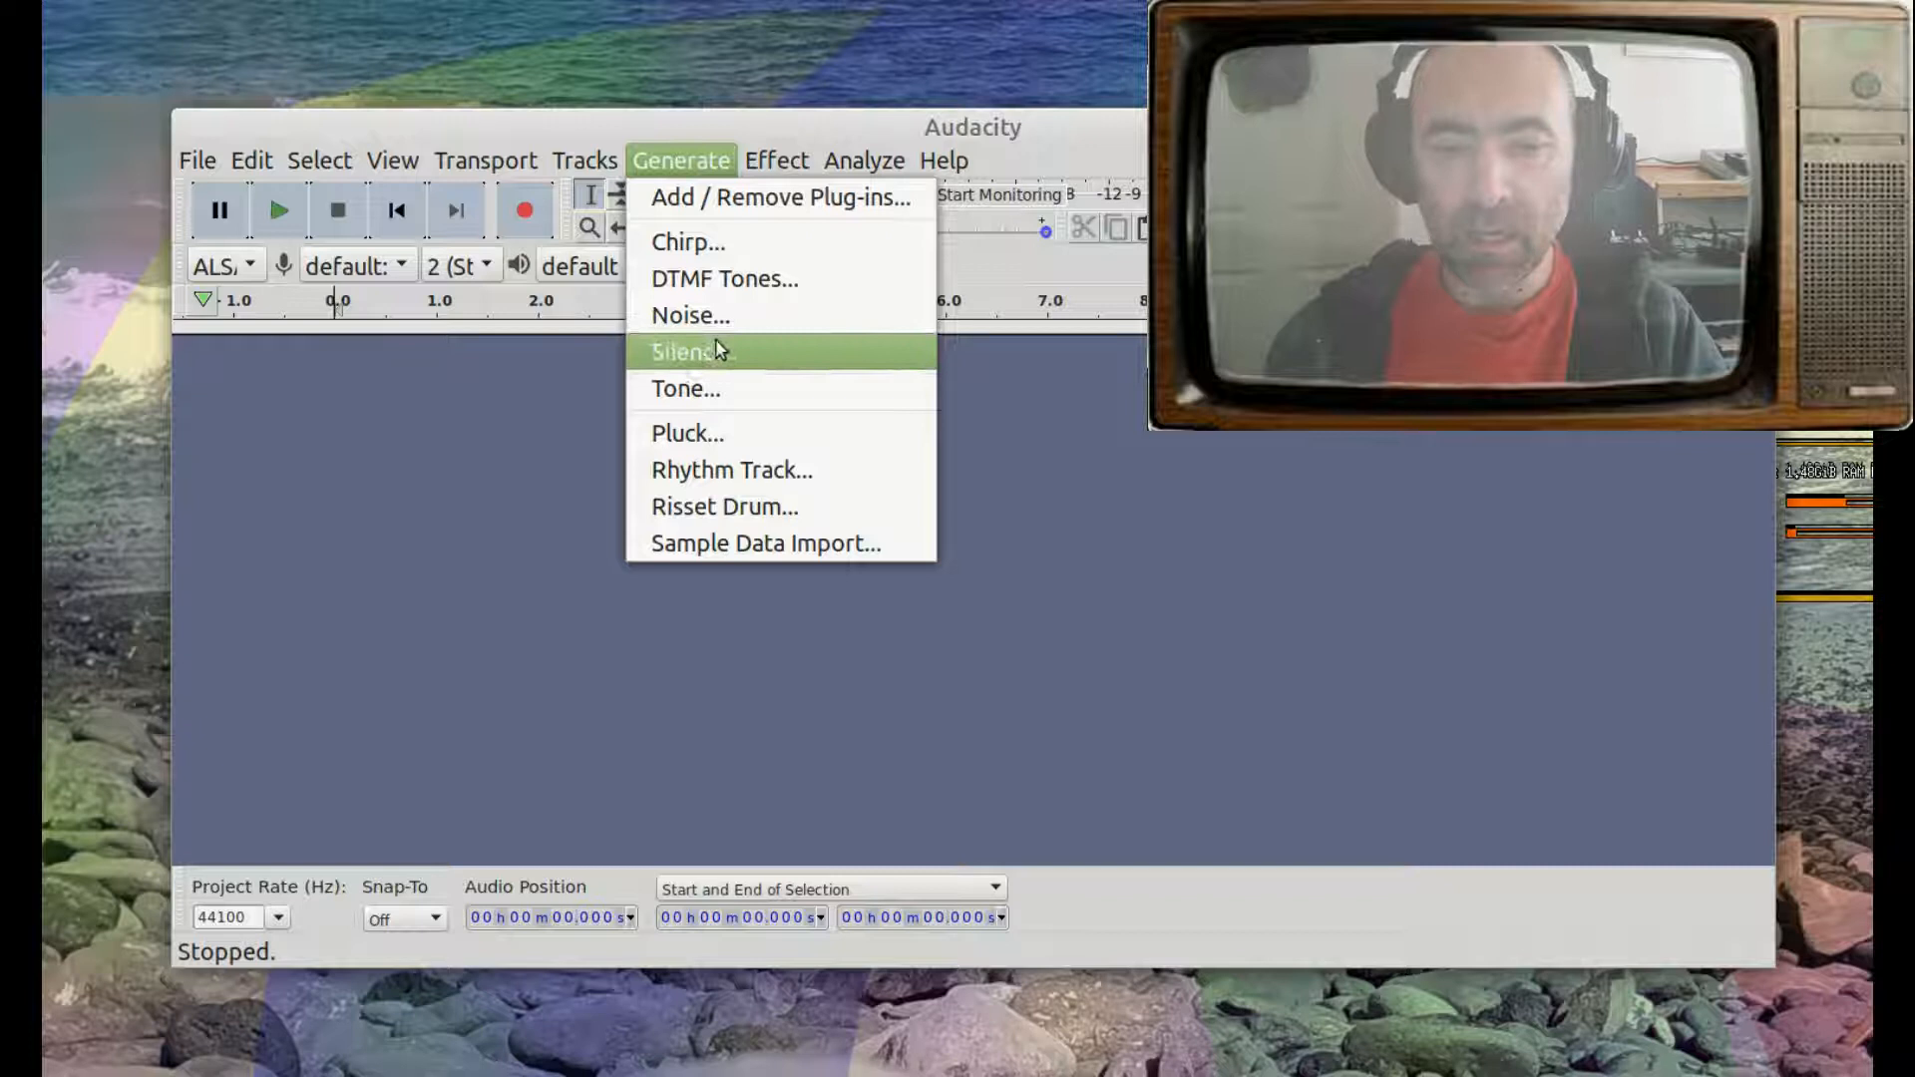
{"action": "left_click", "coordinate": [766, 512]}
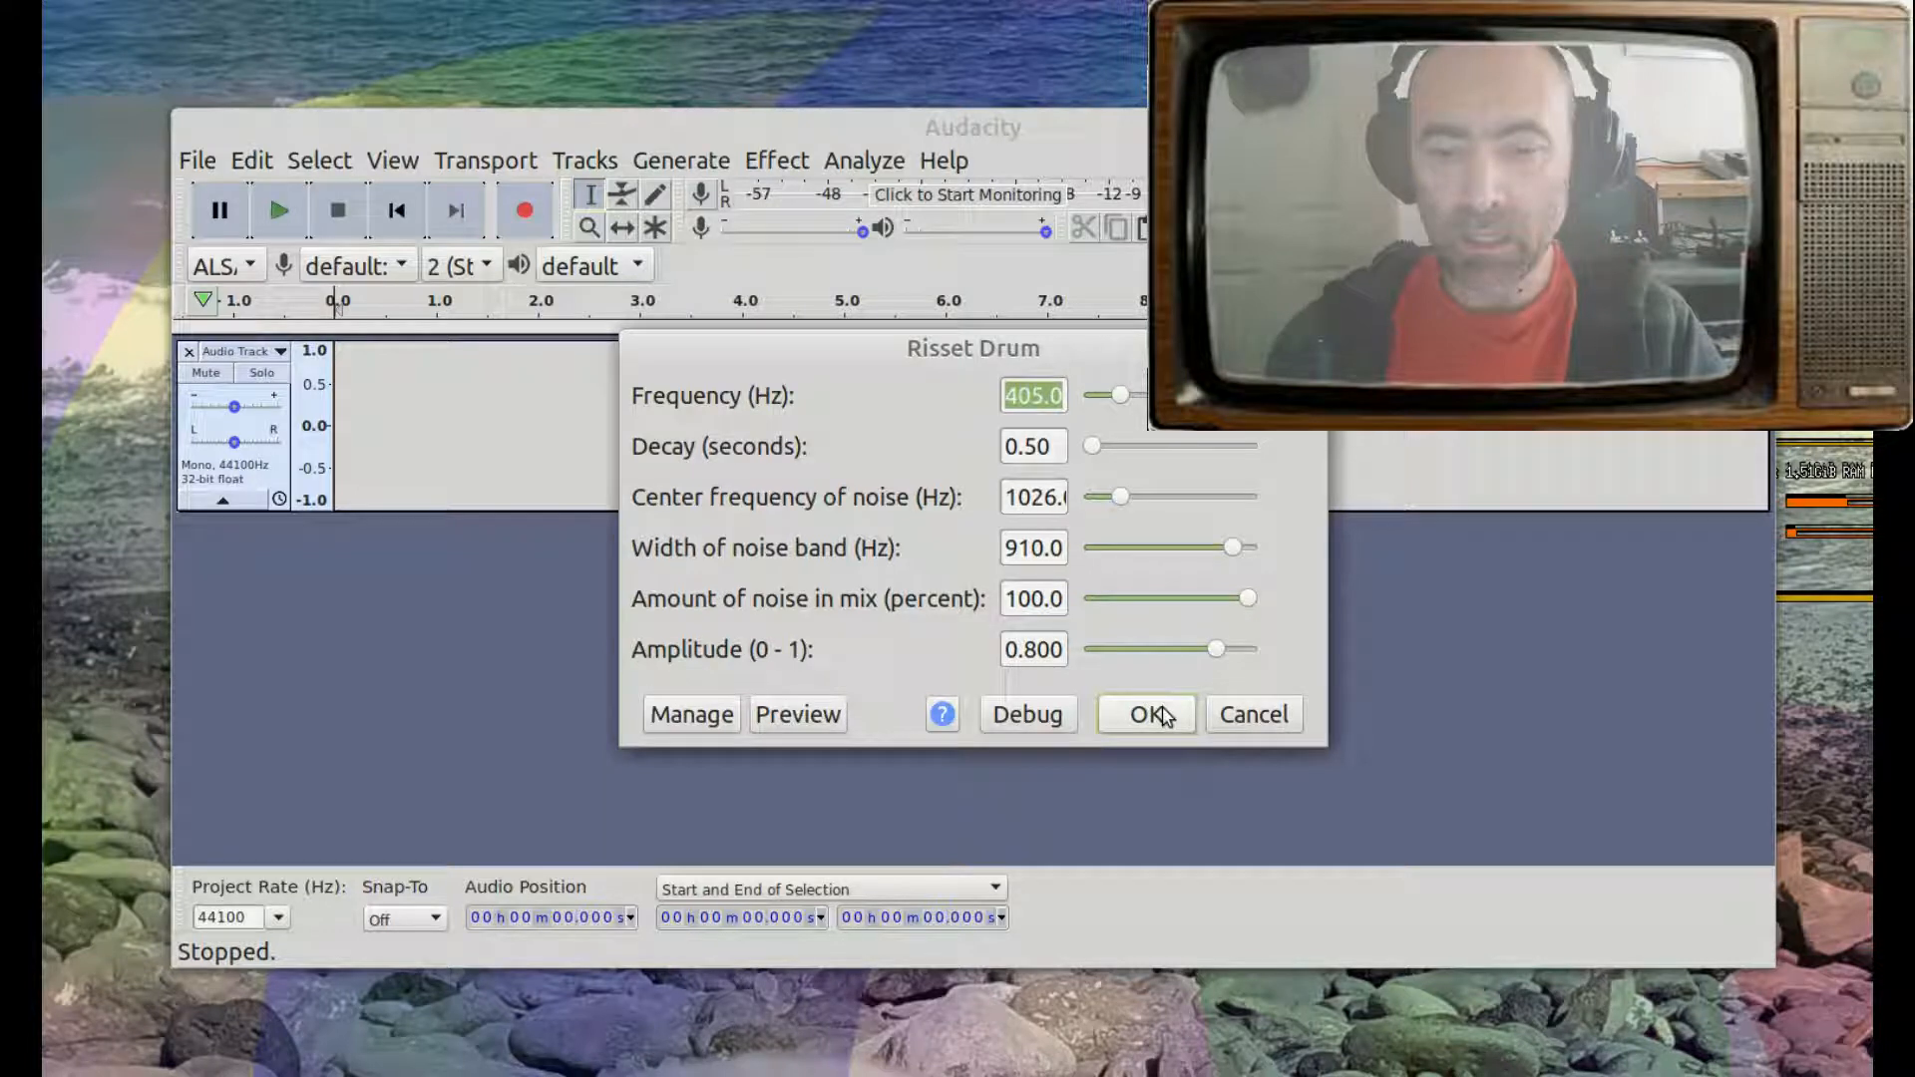
{"action": "left_click", "coordinate": [800, 716]}
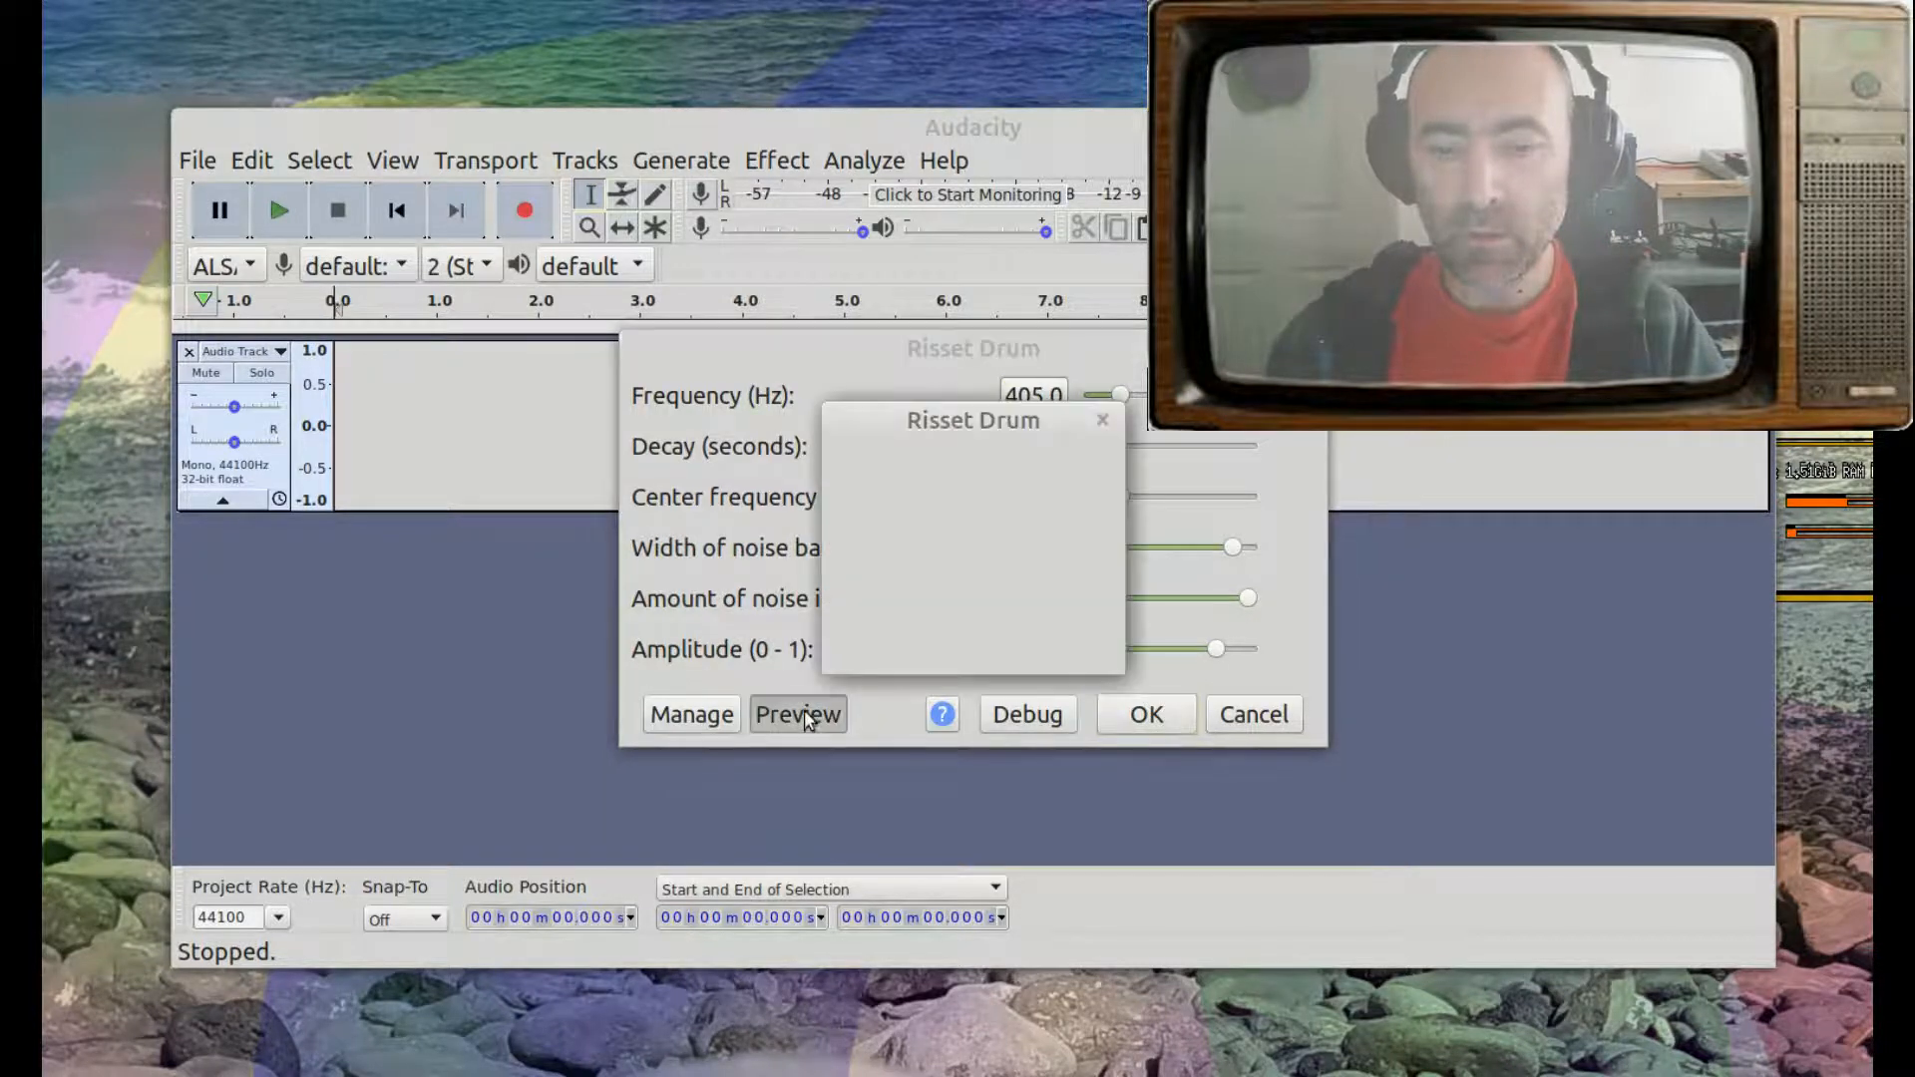
{"action": "left_click", "coordinate": [1147, 715]}
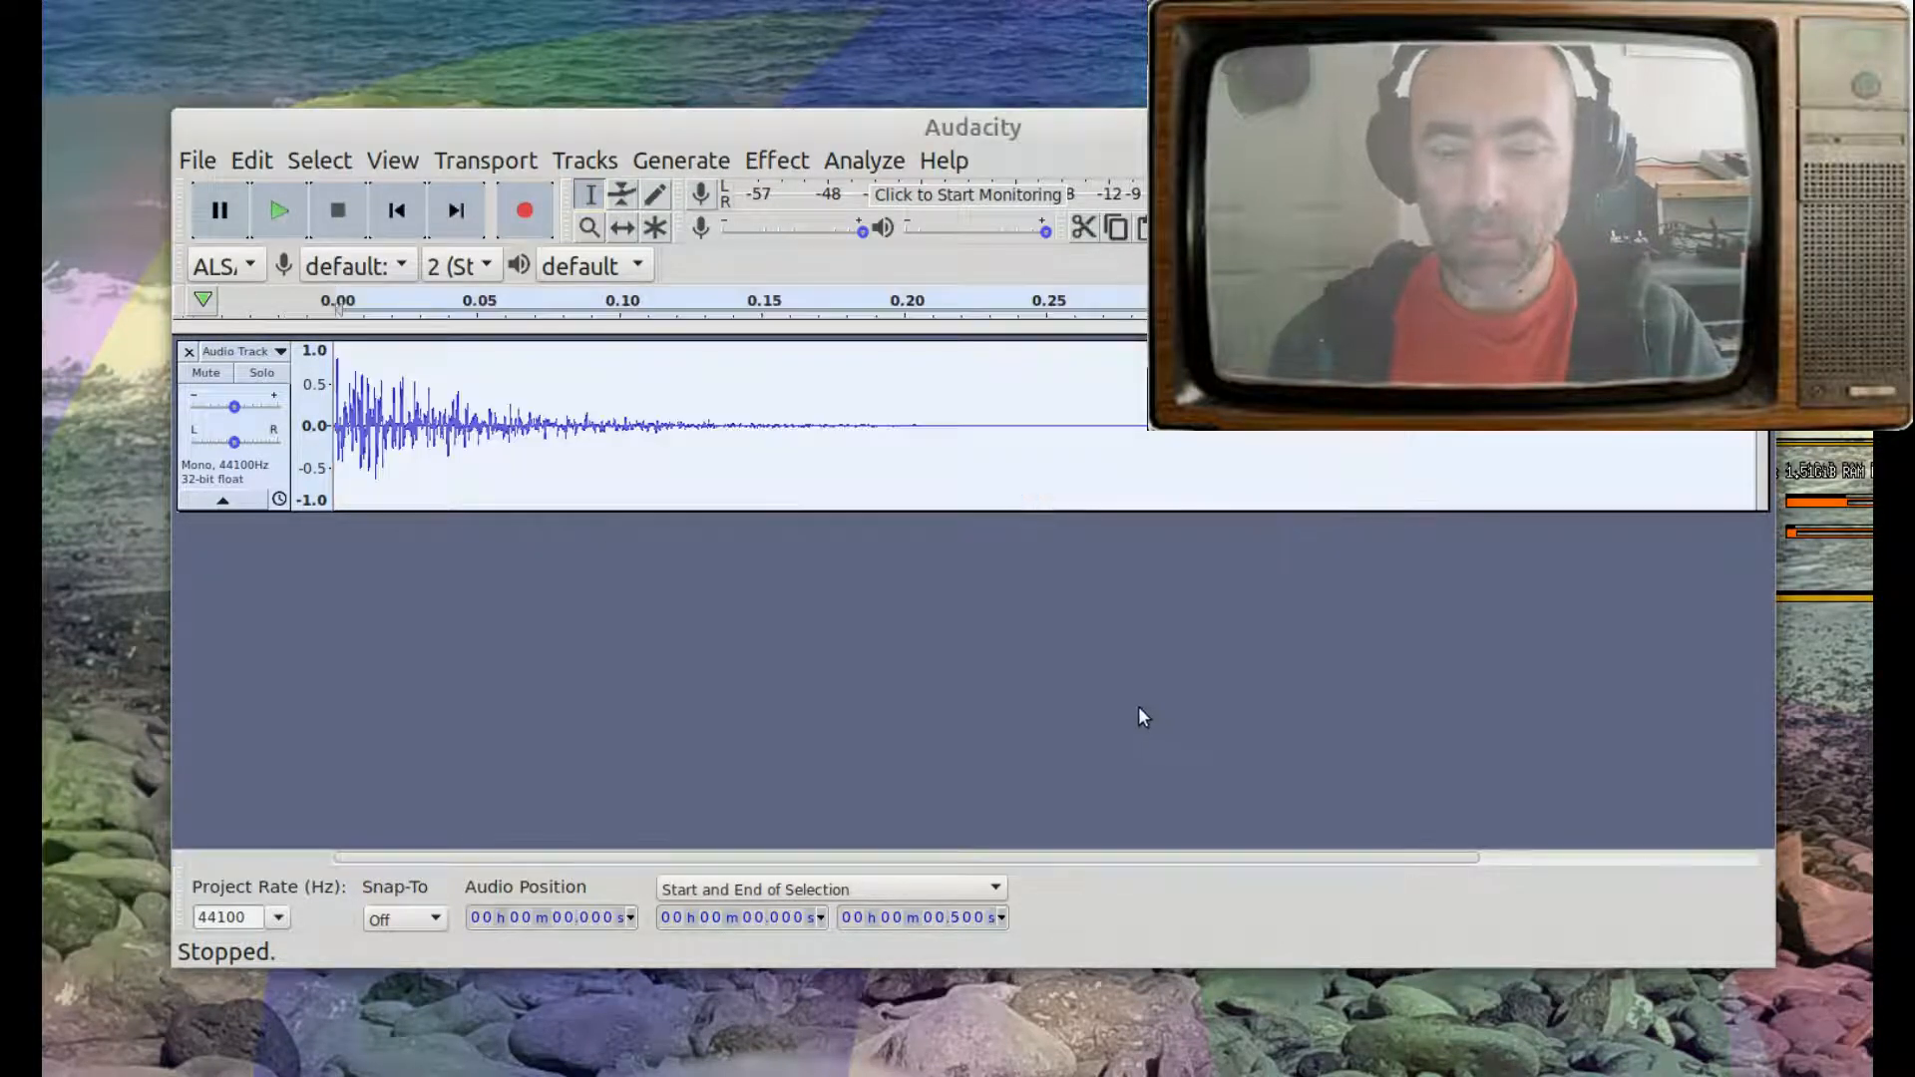
{"action": "key", "text": "space"}
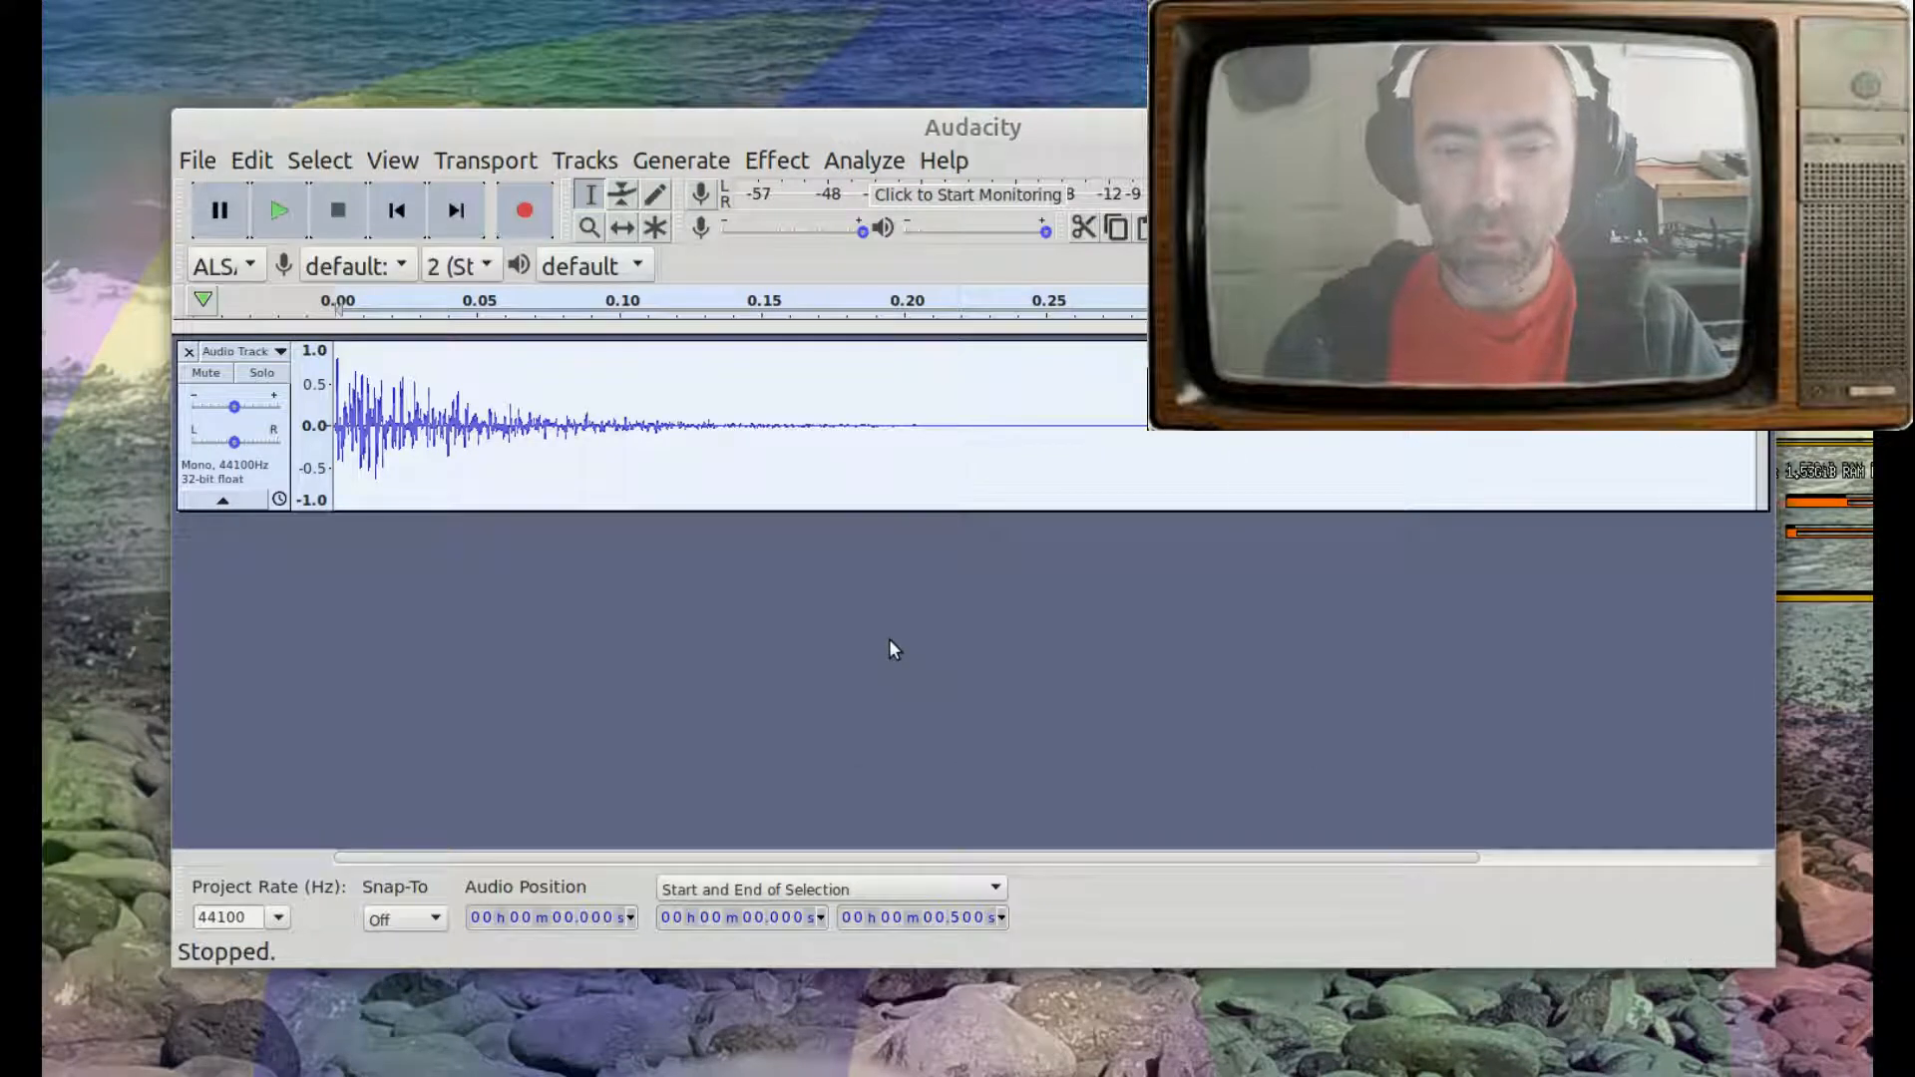
- Add a new mono track below the drum track
{"action": "left_click", "coordinate": [584, 161]}
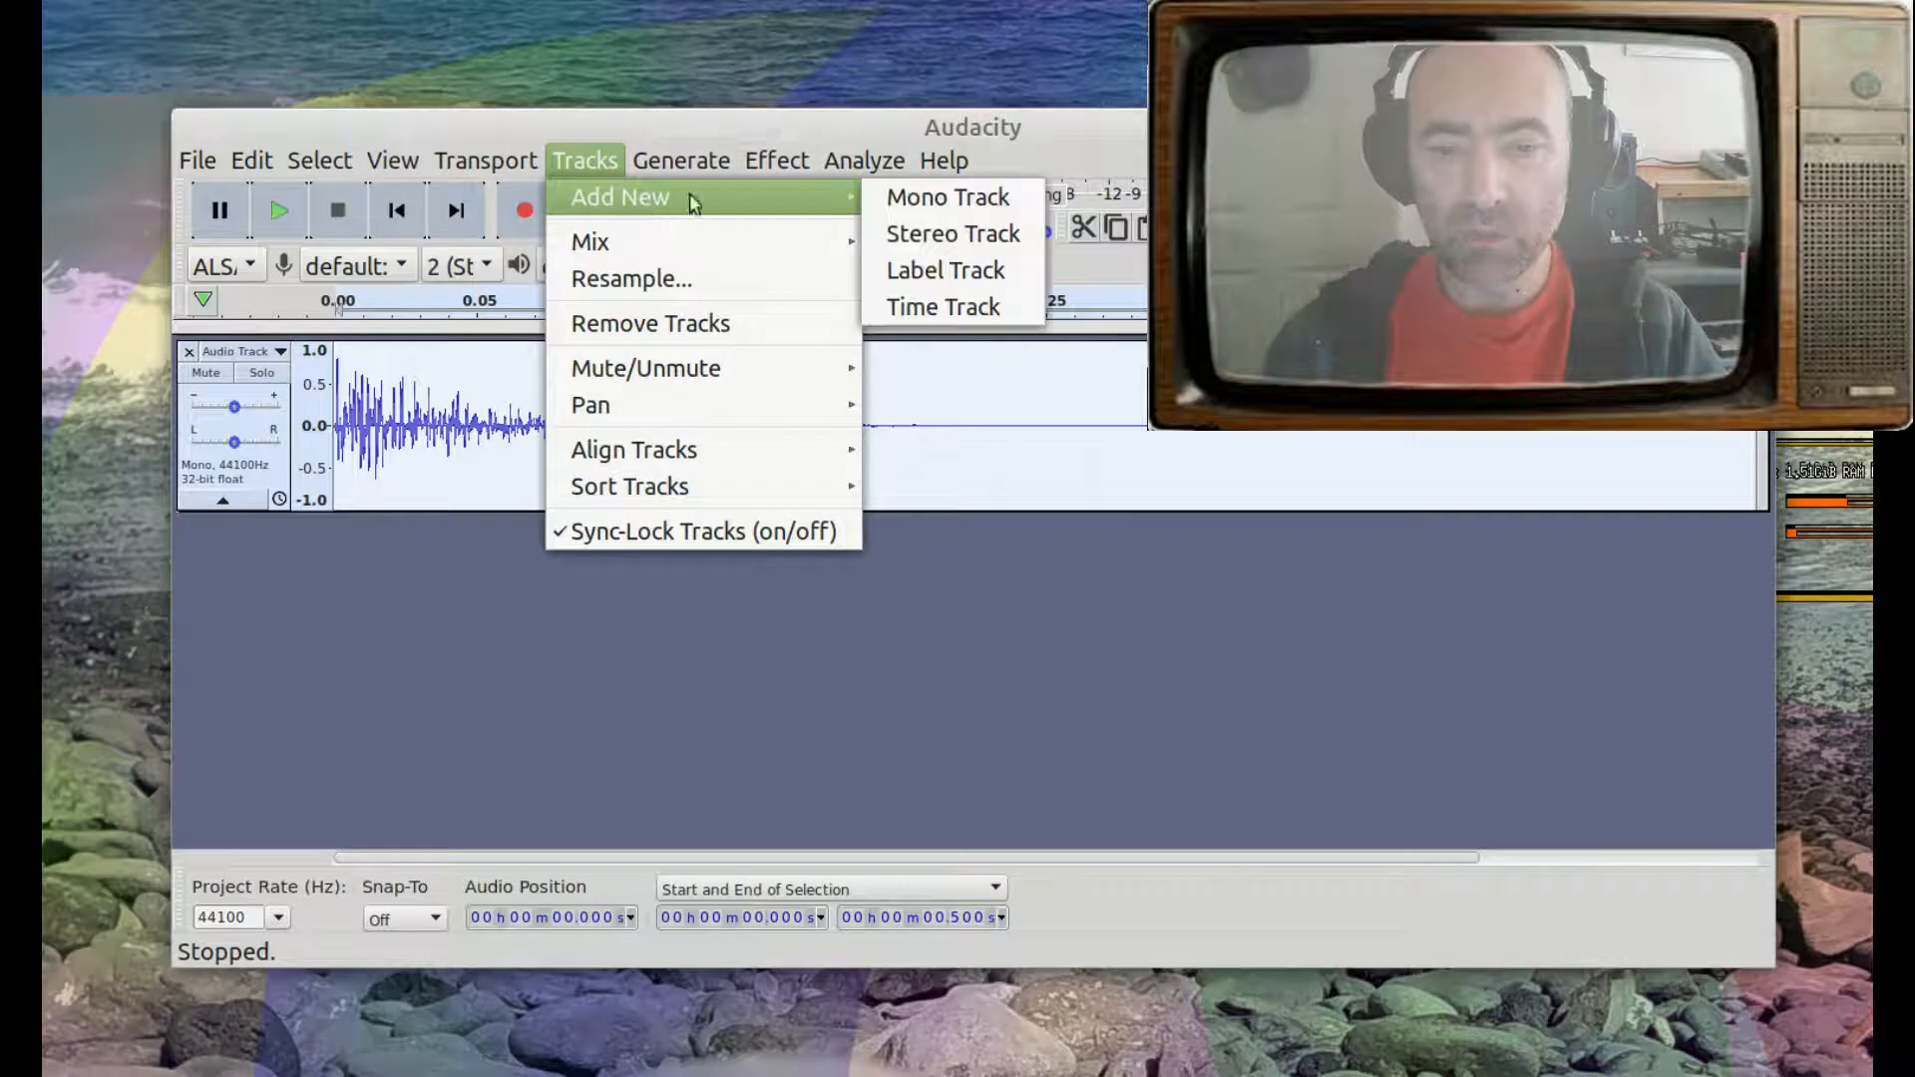
{"action": "mouse_move", "coordinate": [709, 150]}
{"action": "mouse_move", "coordinate": [603, 168]}
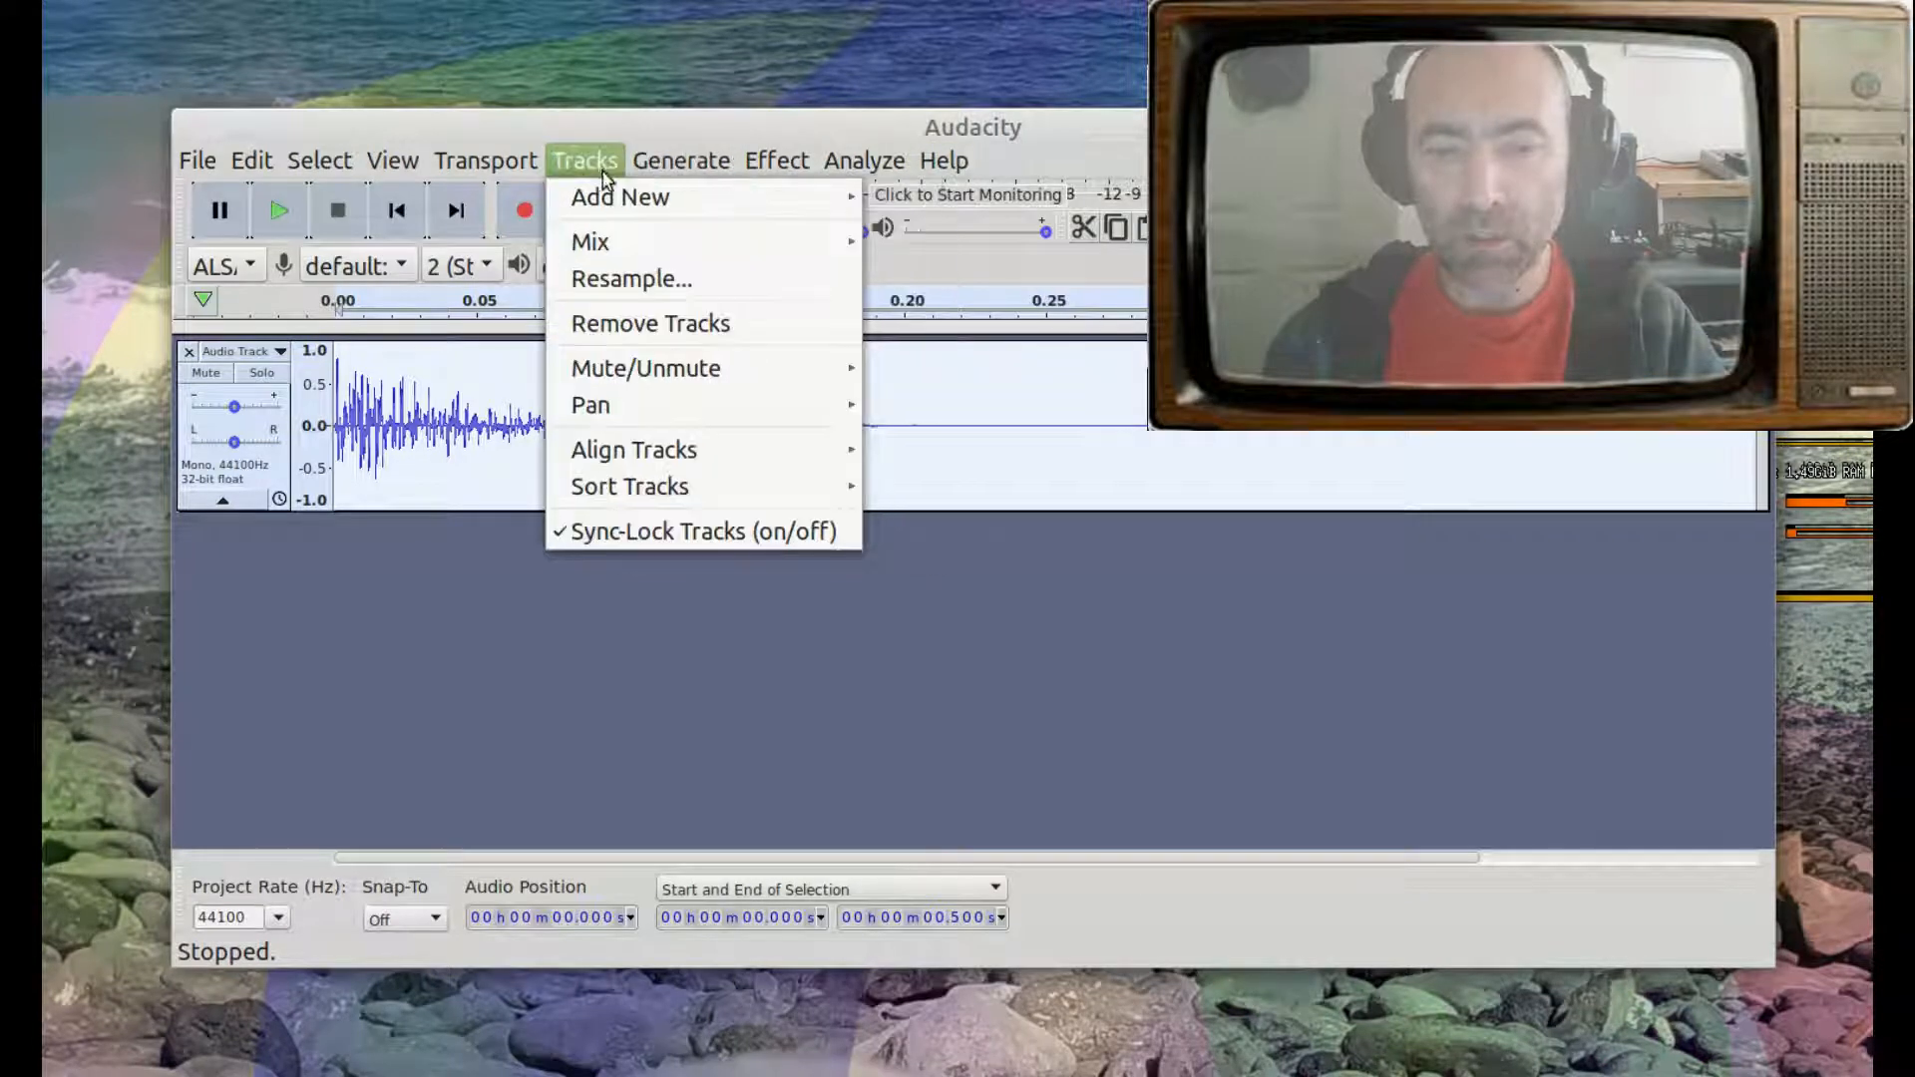
{"action": "mouse_move", "coordinate": [692, 197]}
{"action": "left_click", "coordinate": [928, 204]}
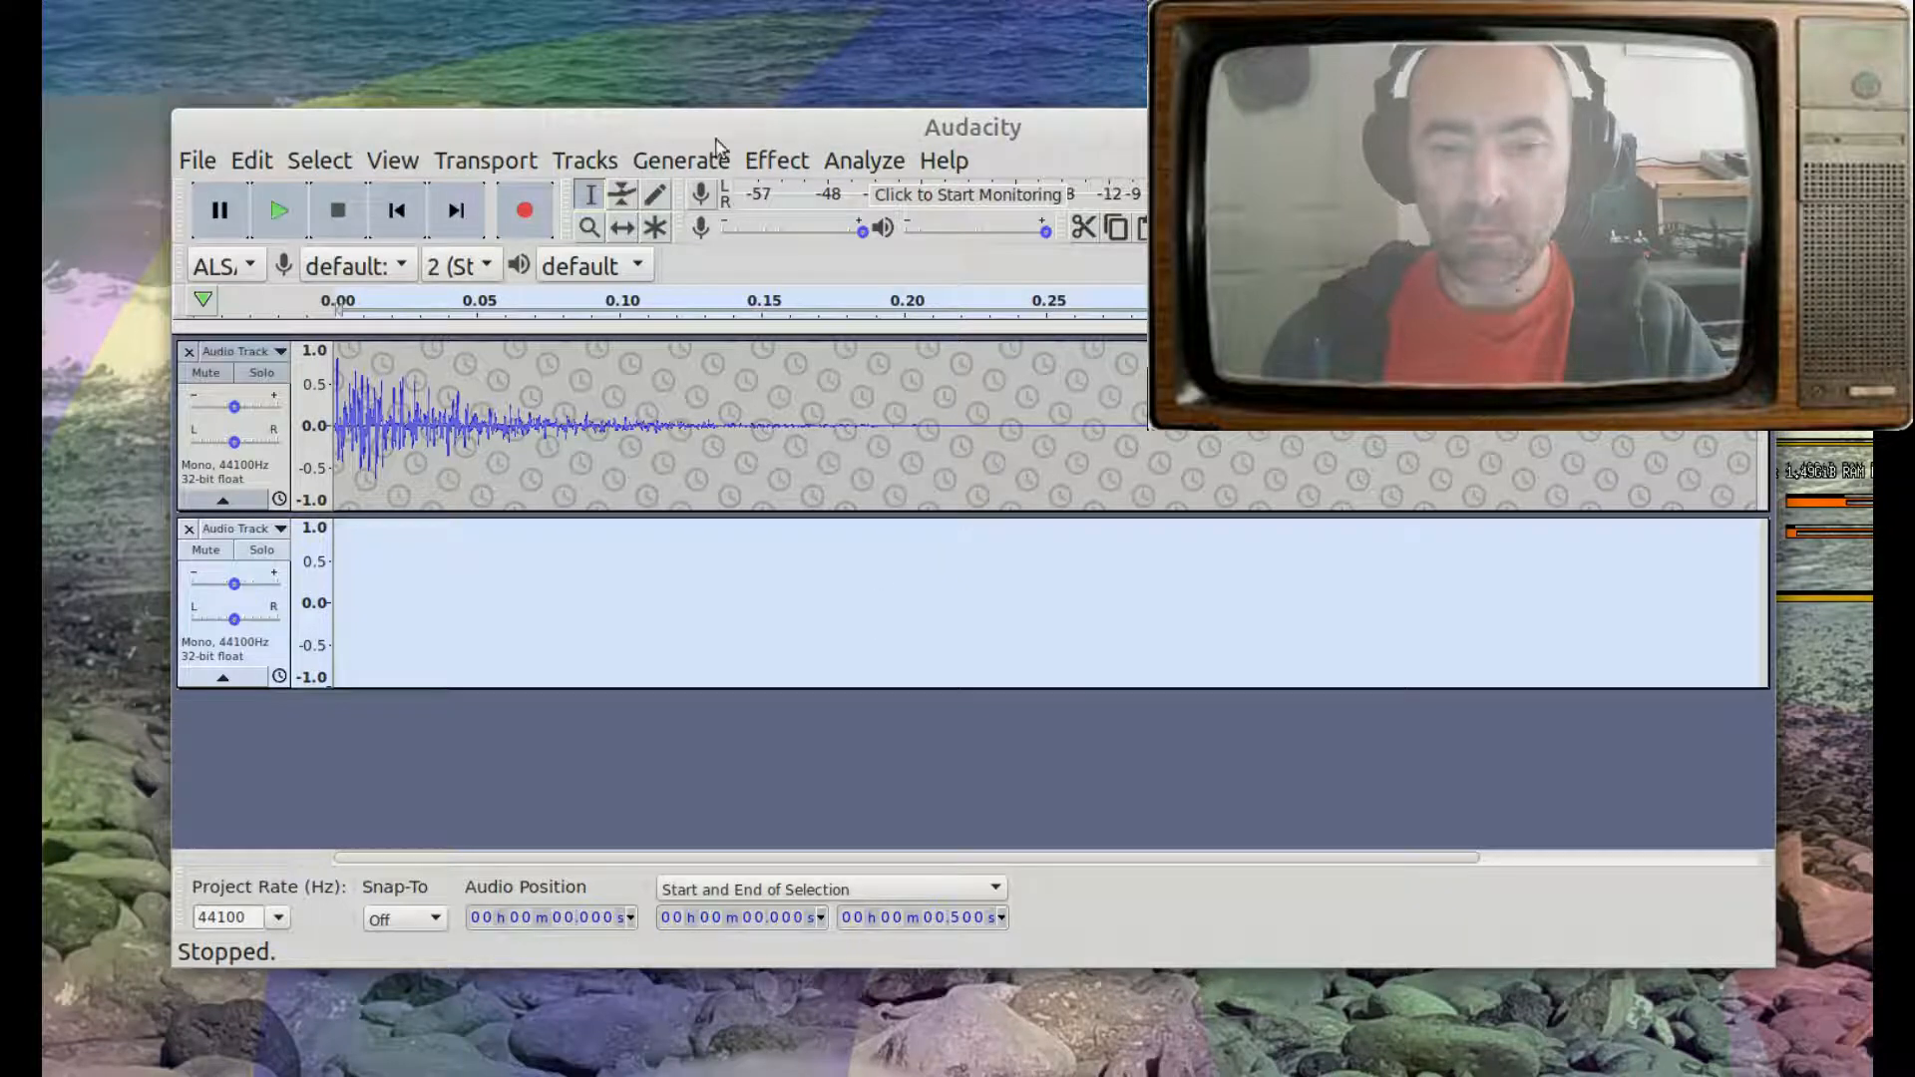
- Generate a linear "Square, no alias" chirp from 75 to 20 Hz, amplitude 0.8 to 0.1, lasting 22050 samples, and play it with the drum
{"action": "left_click", "coordinate": [694, 162]}
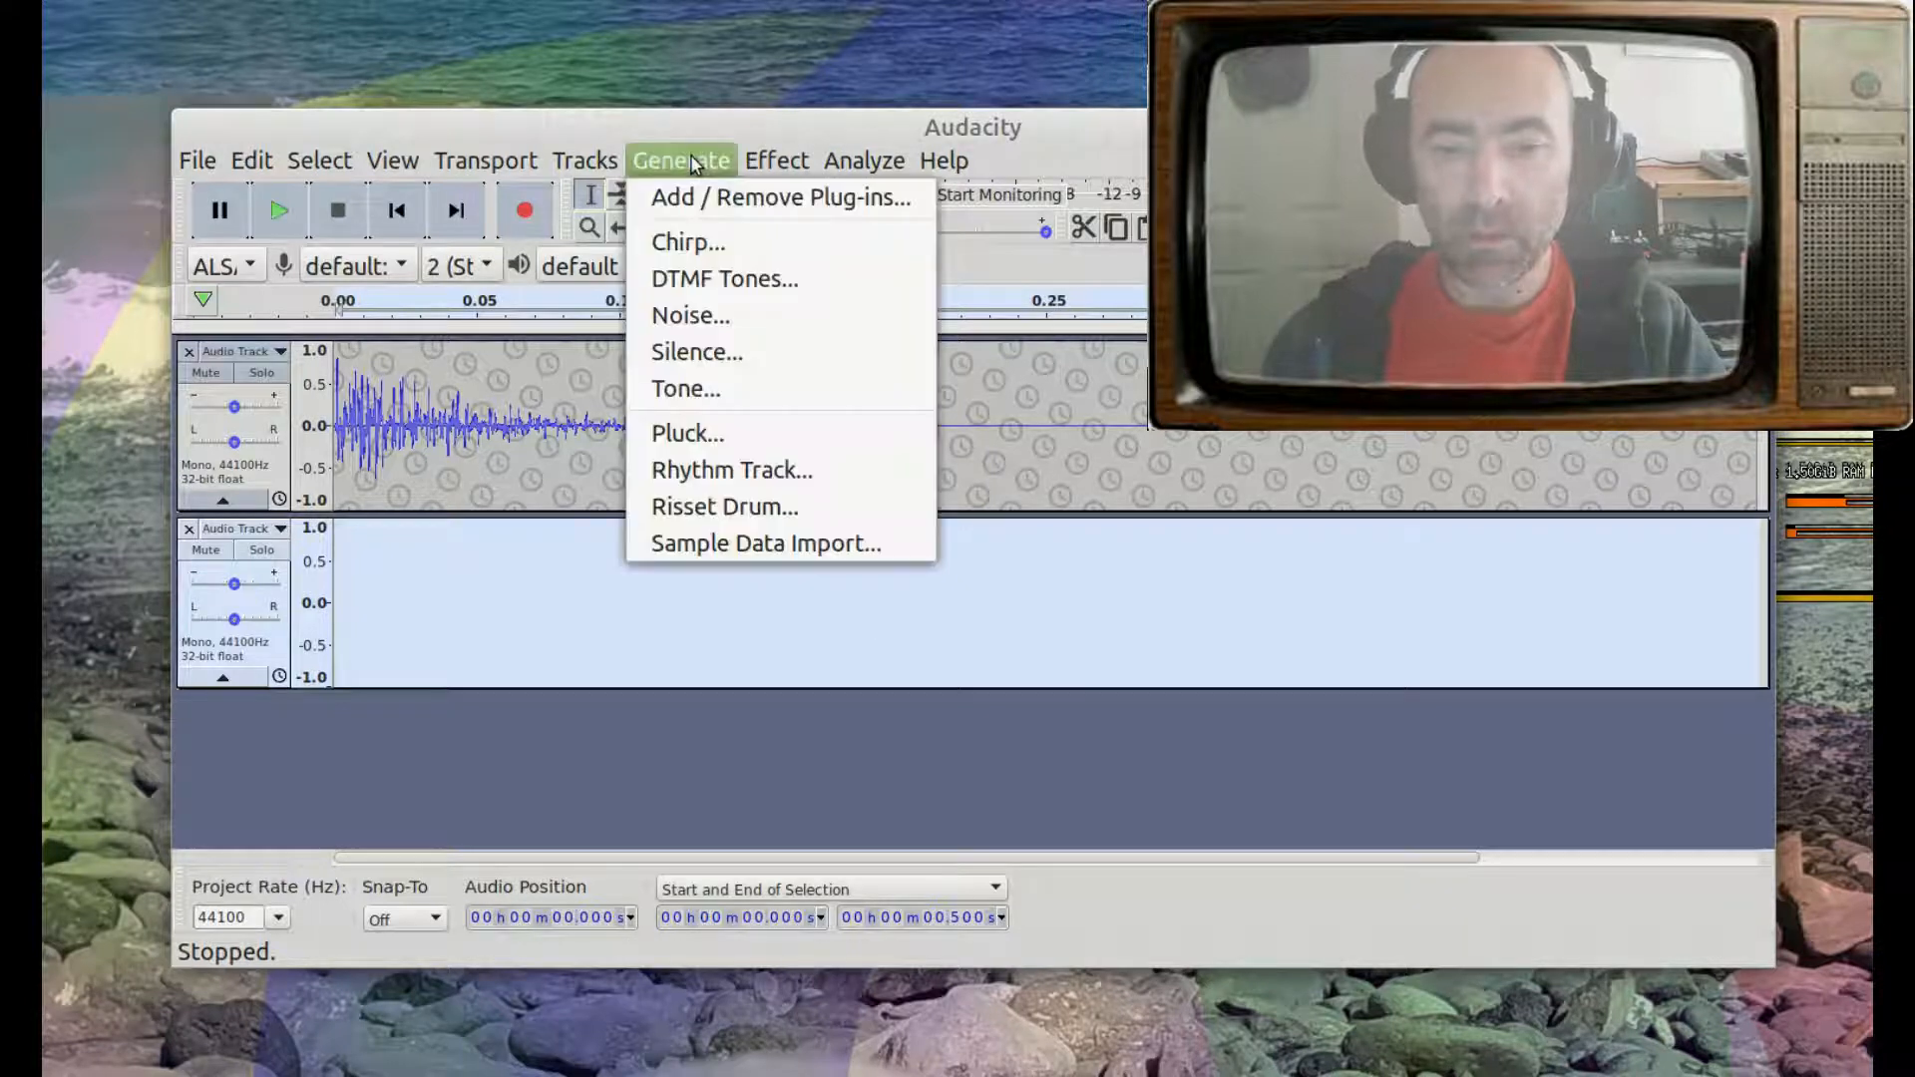
{"action": "left_click", "coordinate": [719, 246]}
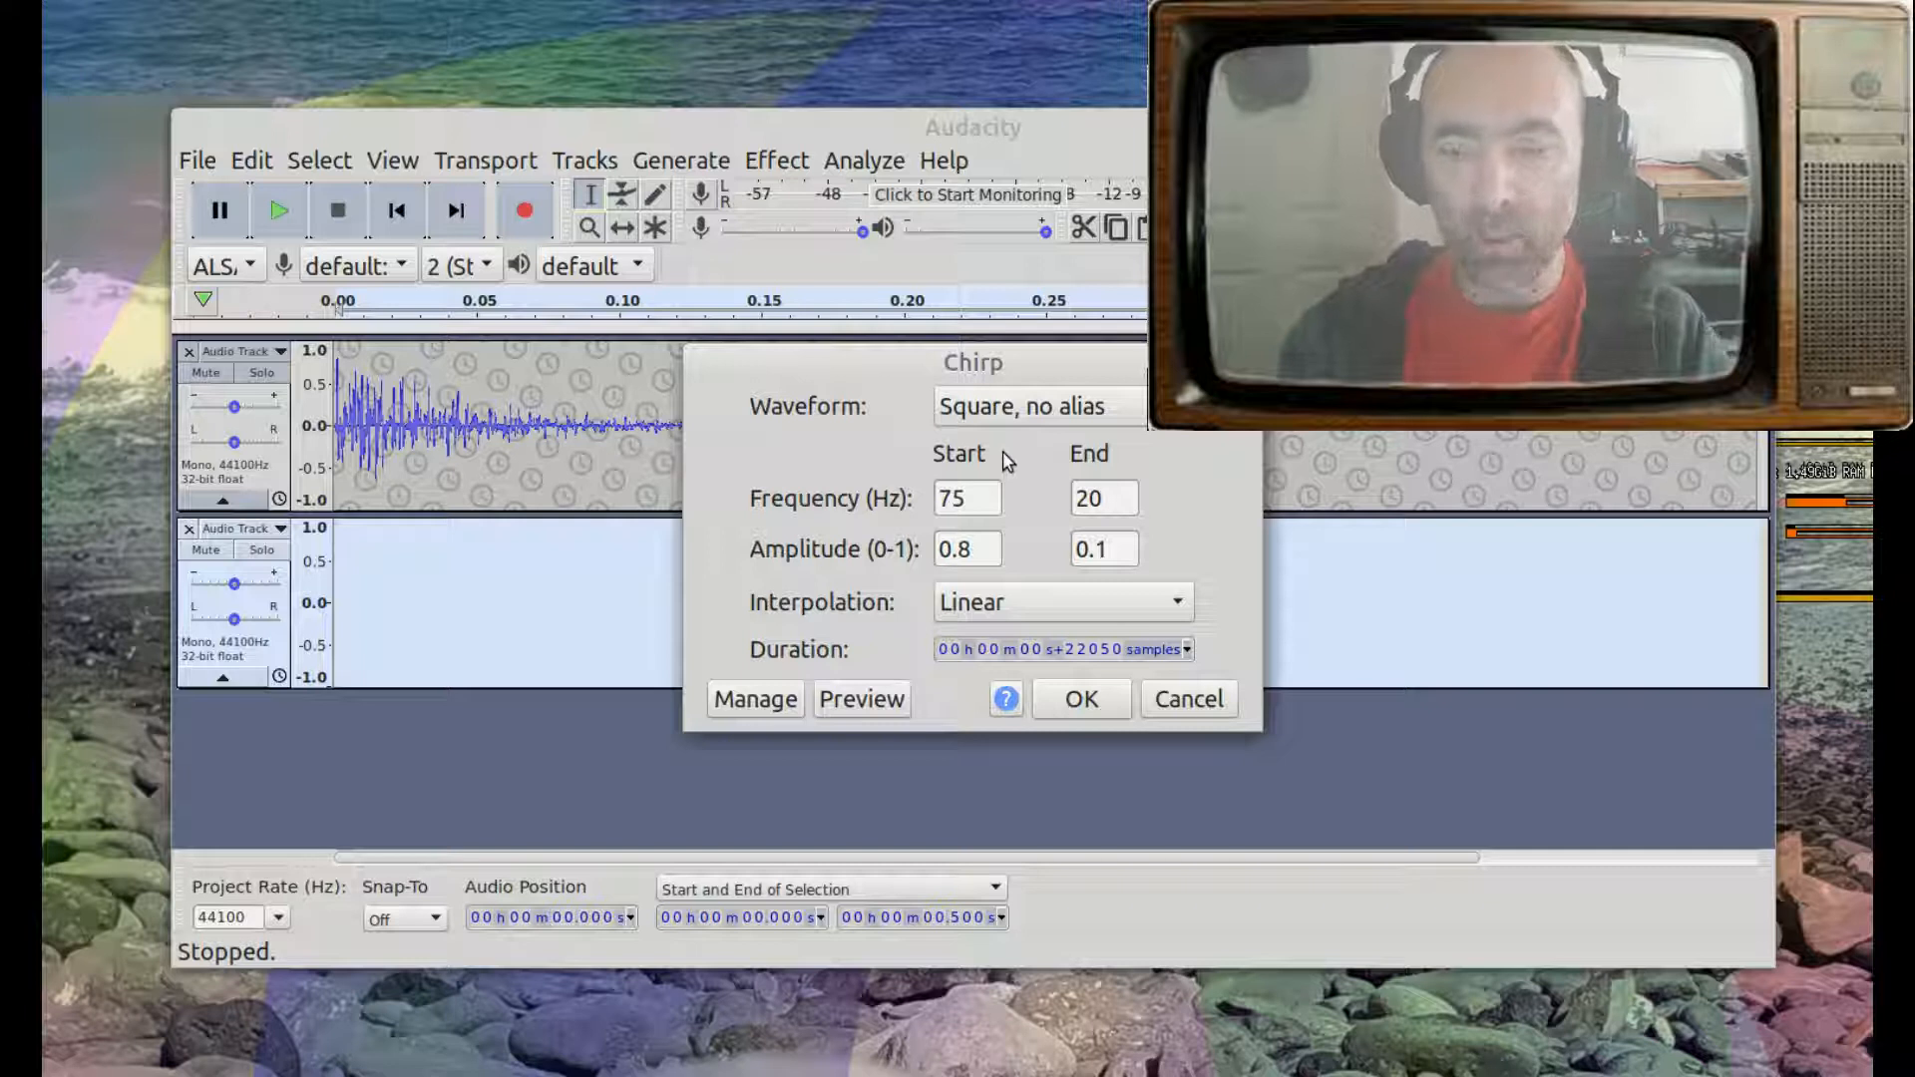
{"action": "left_click", "coordinate": [880, 703]}
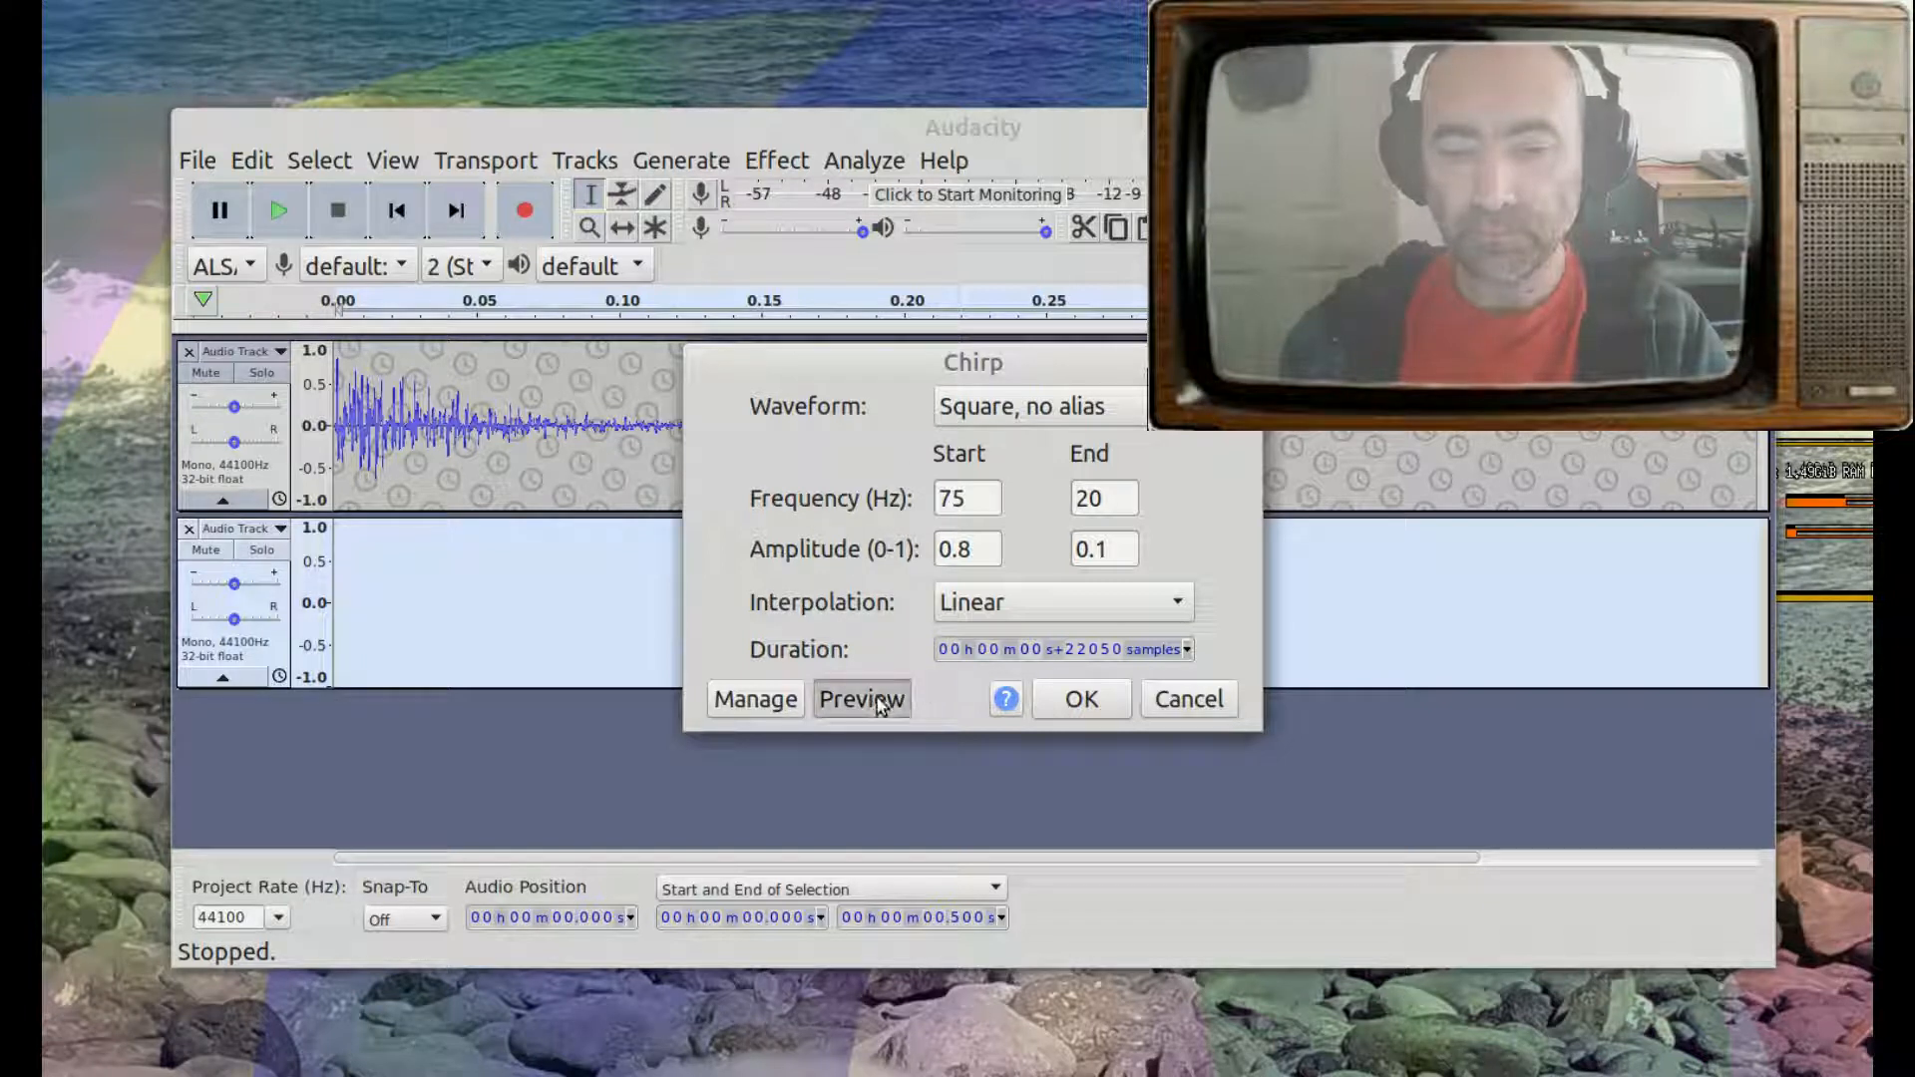
{"action": "left_click", "coordinate": [1081, 701]}
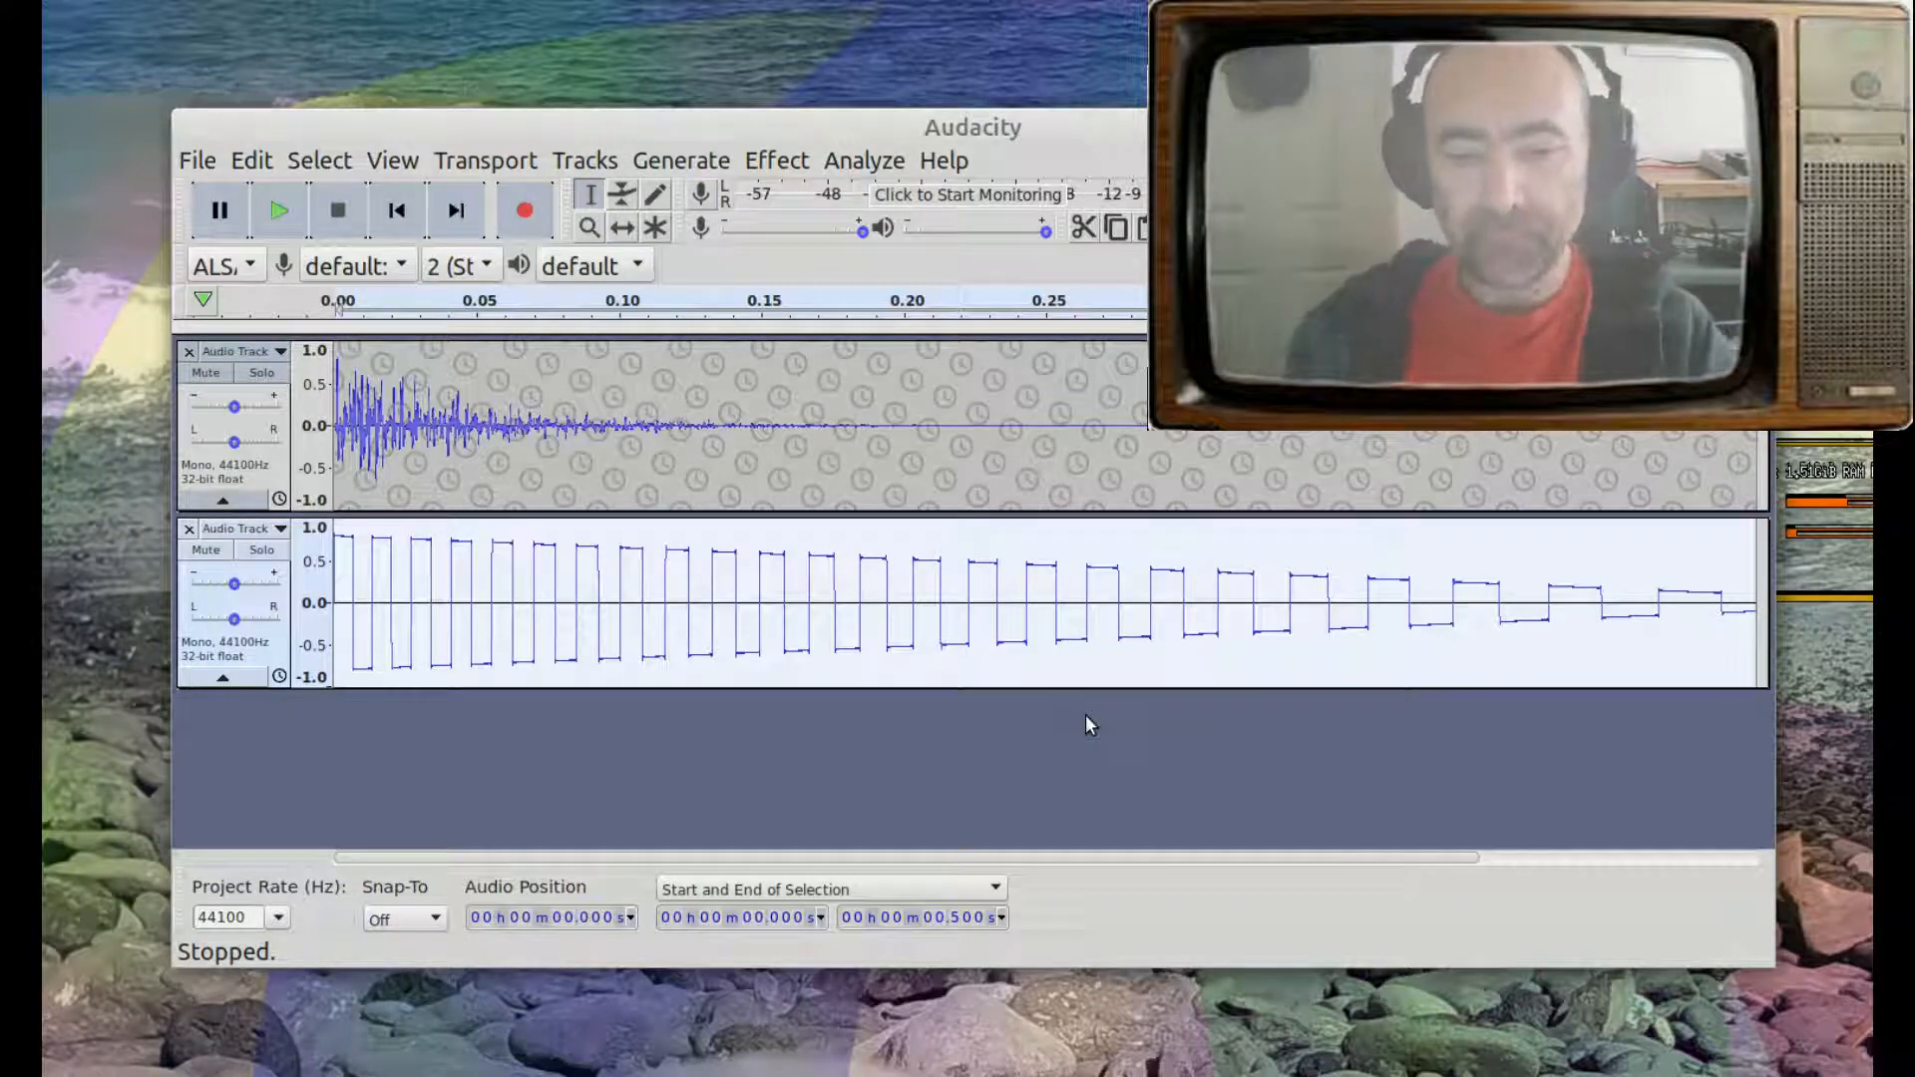
{"action": "key", "text": "space"}
{"action": "key", "text": "space"}
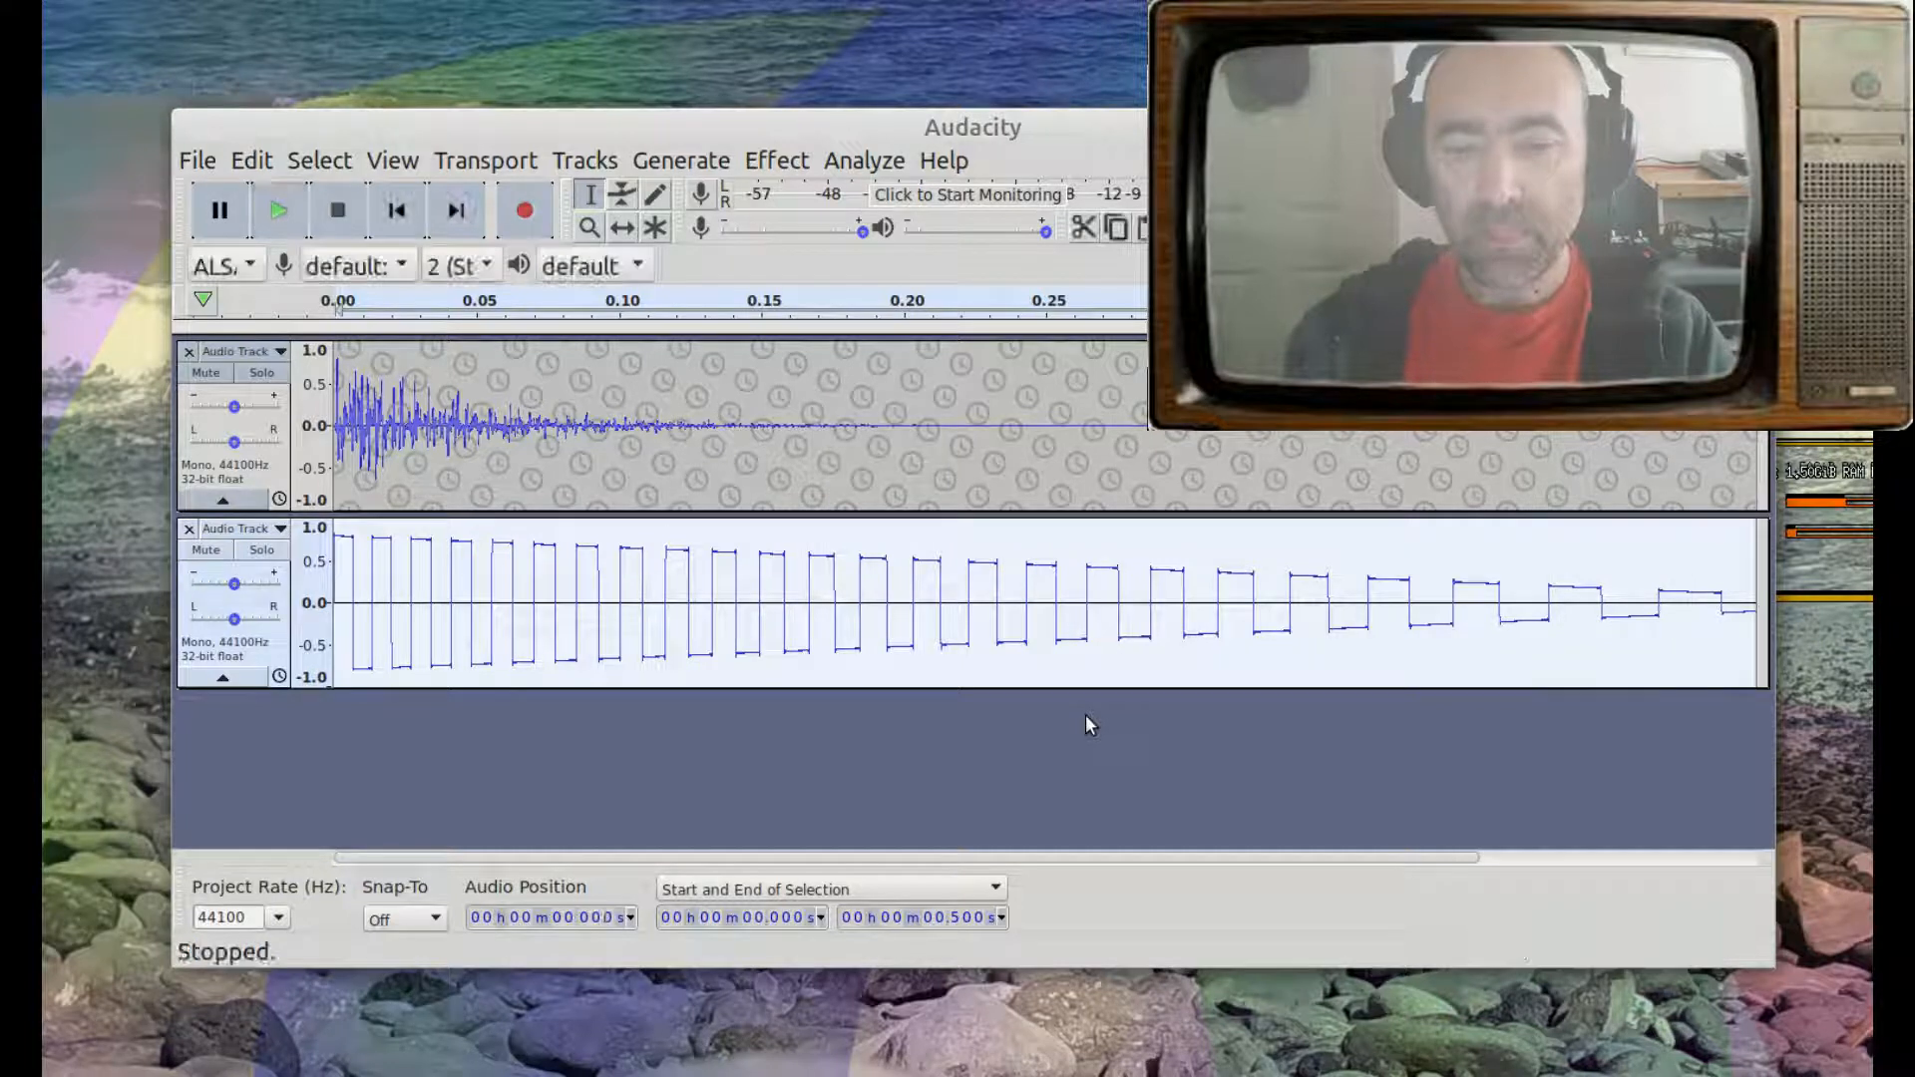
{"action": "key", "text": "space"}
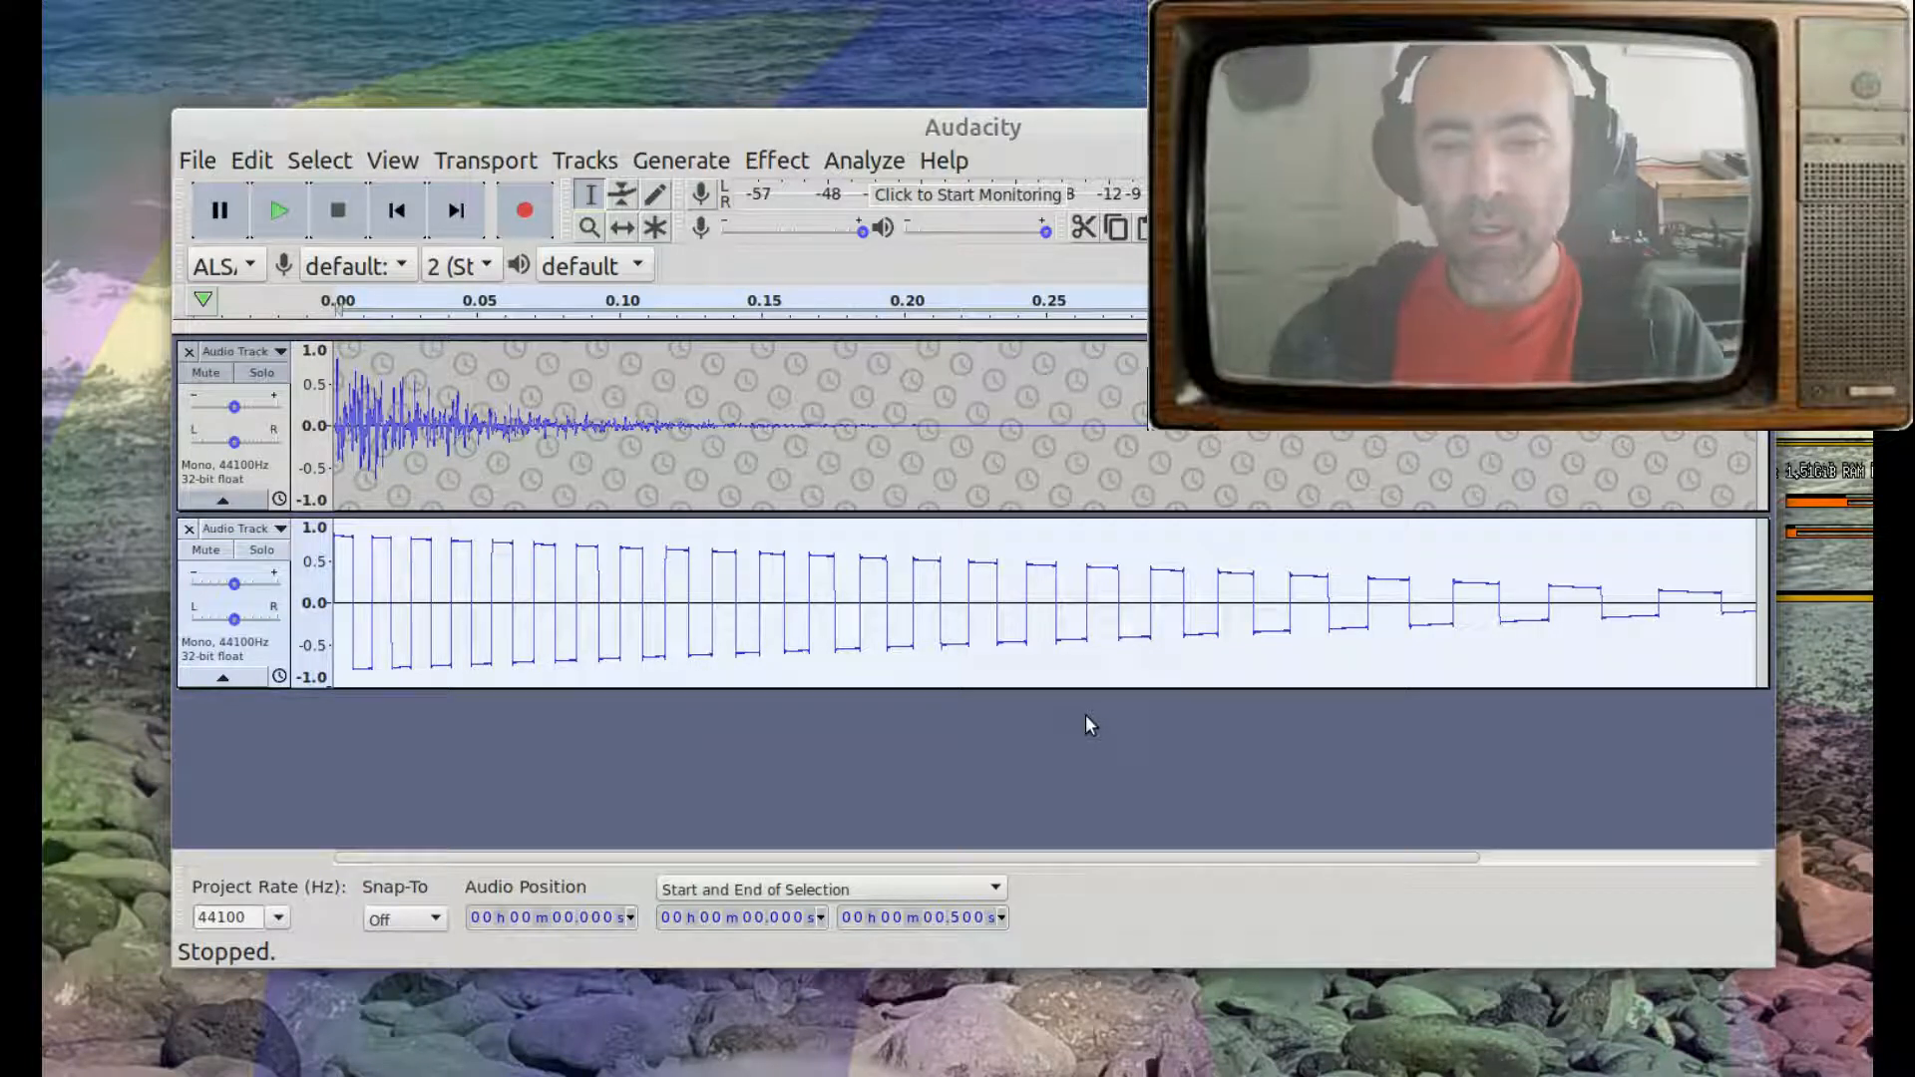
- Apply a Butterworth lowpass Classic Filter of order 10 with a 250 Hz cutoff to the chirp, previewing it first
{"action": "left_click", "coordinate": [786, 163]}
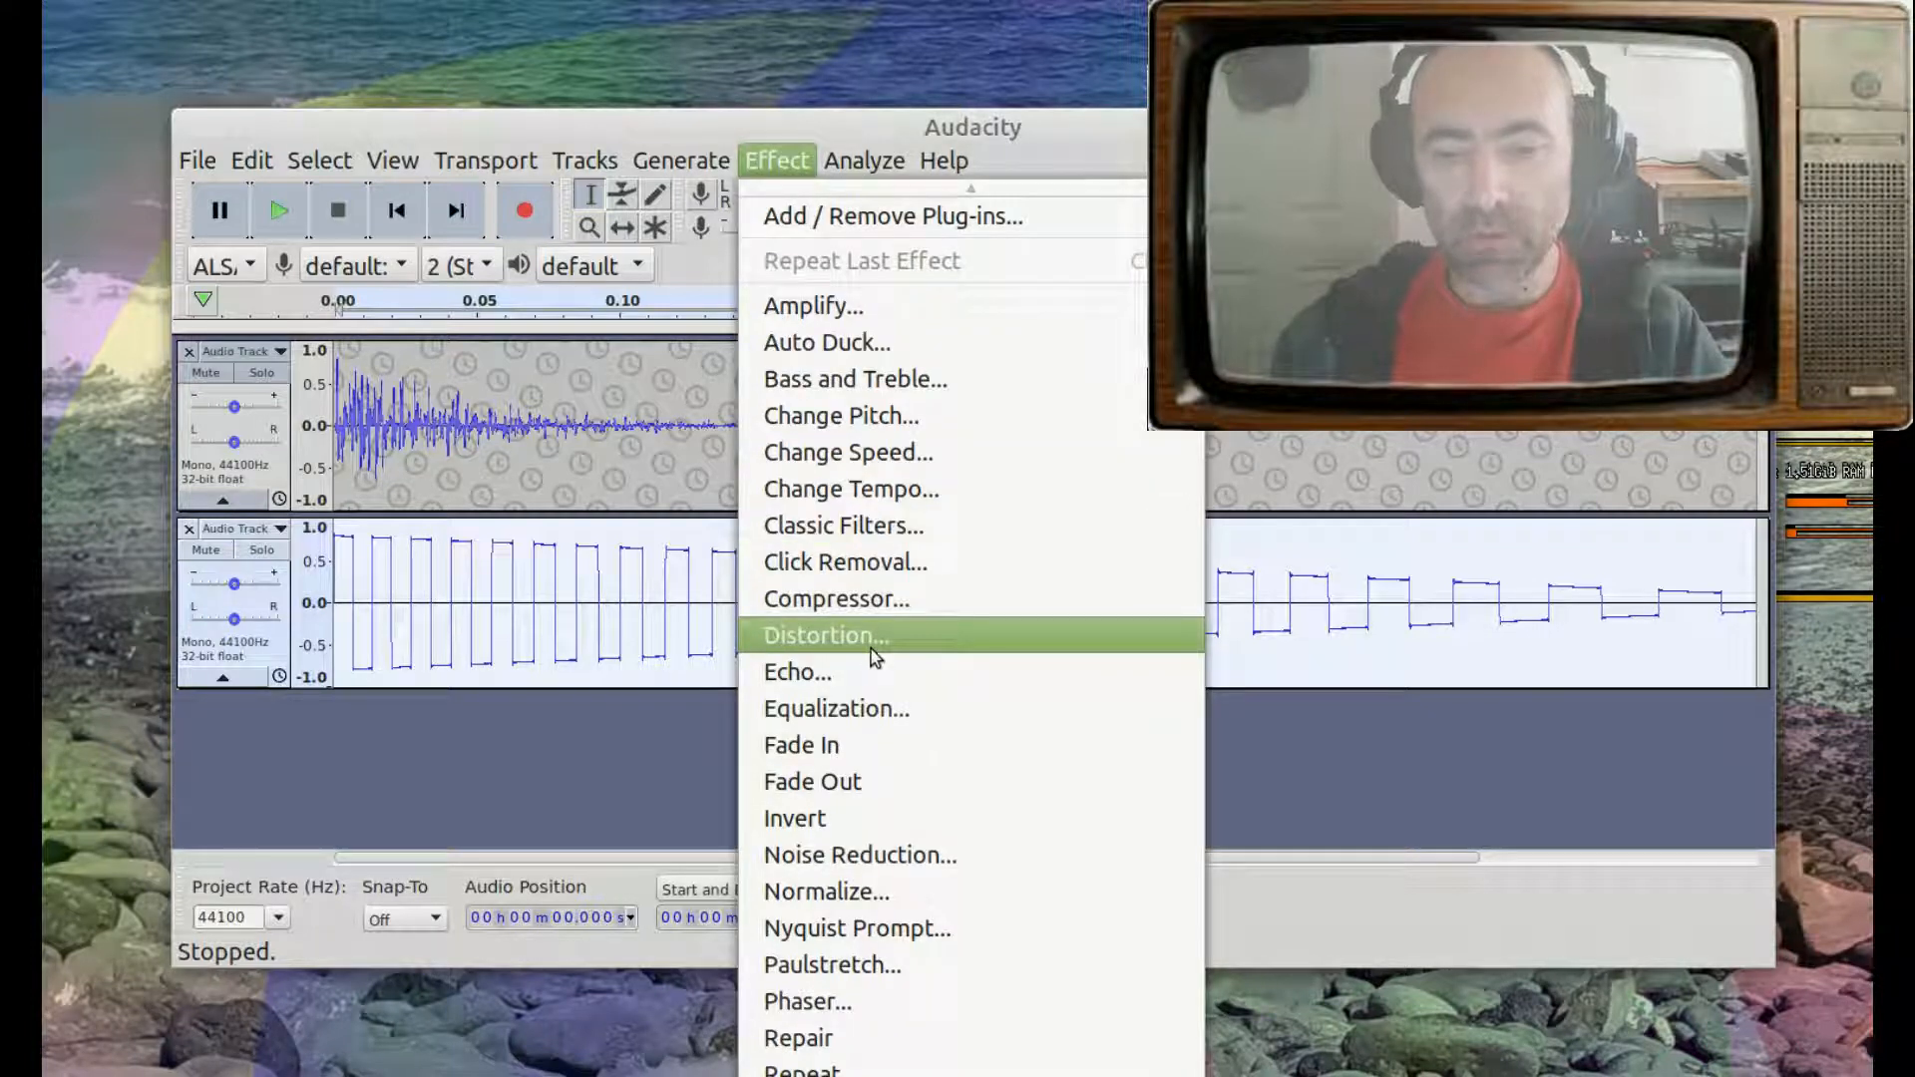
{"action": "left_click", "coordinate": [846, 529]}
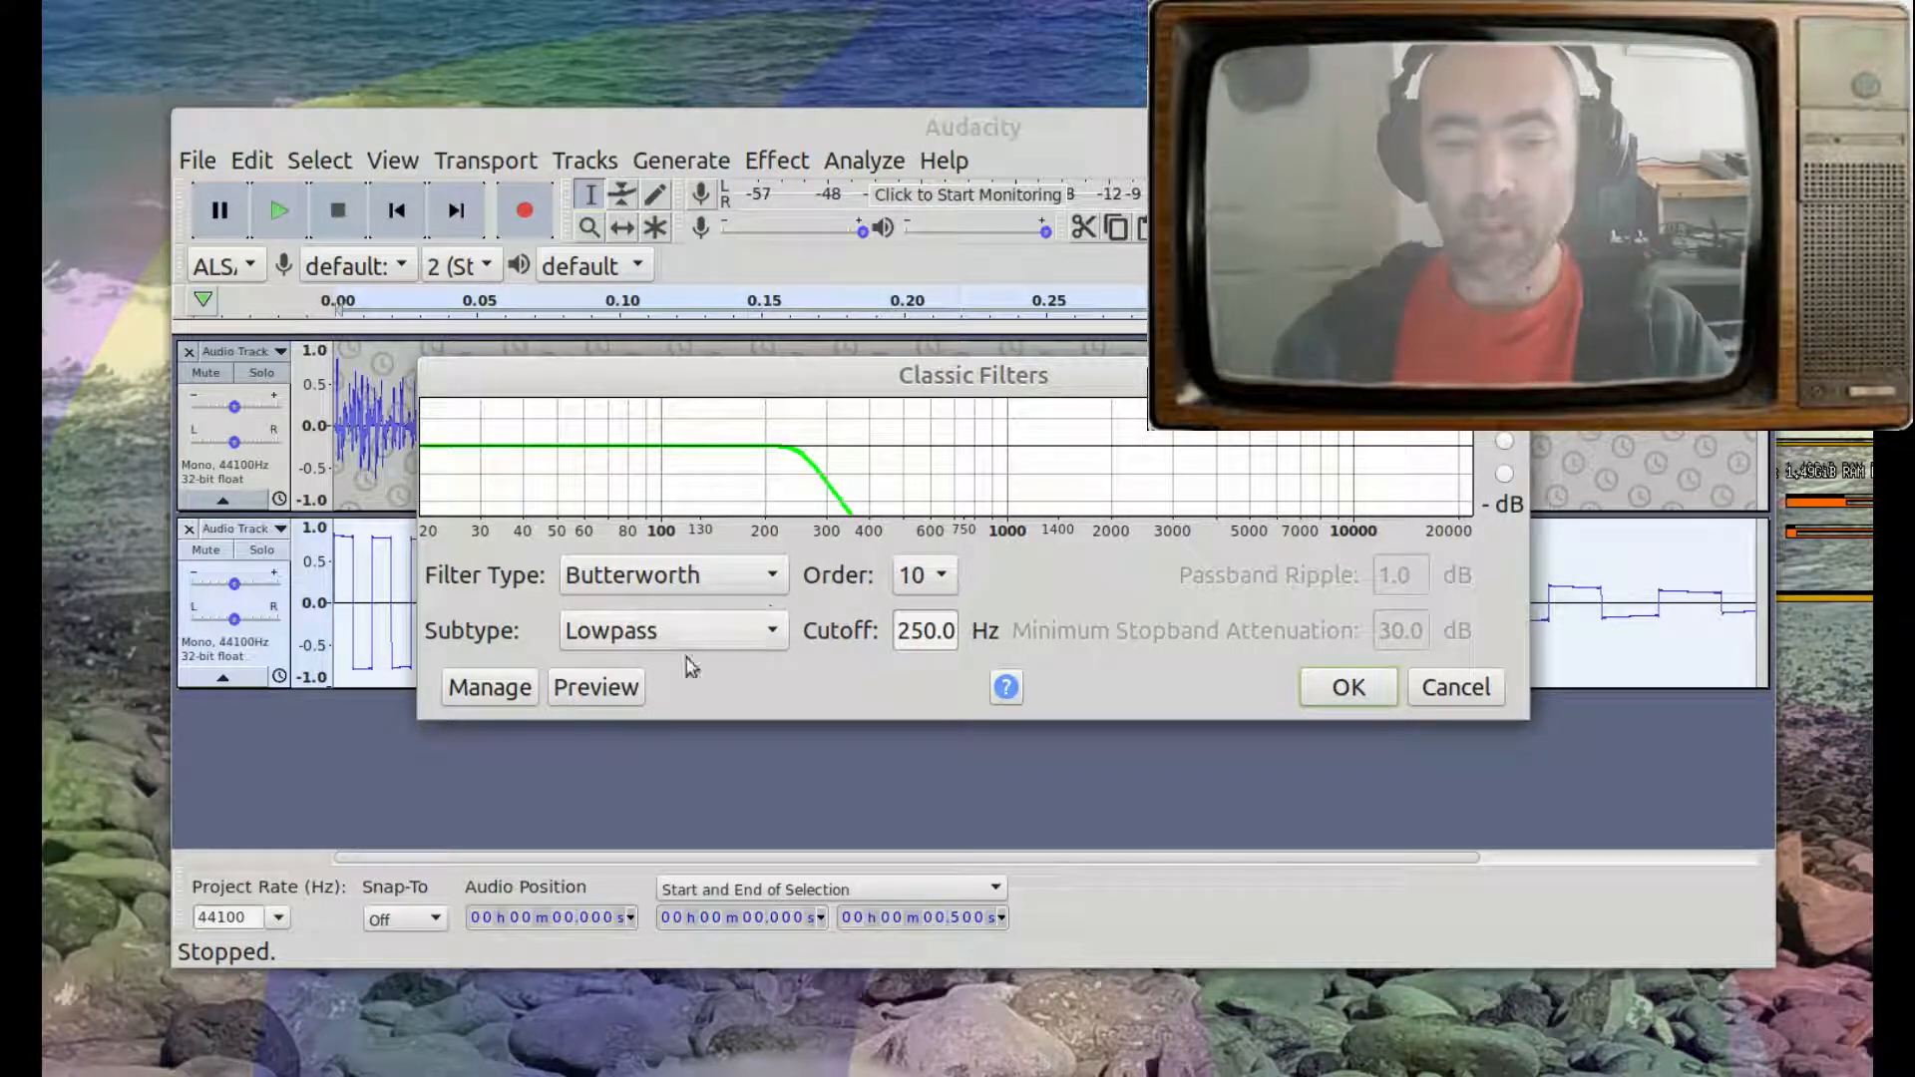
{"action": "left_click", "coordinate": [589, 691]}
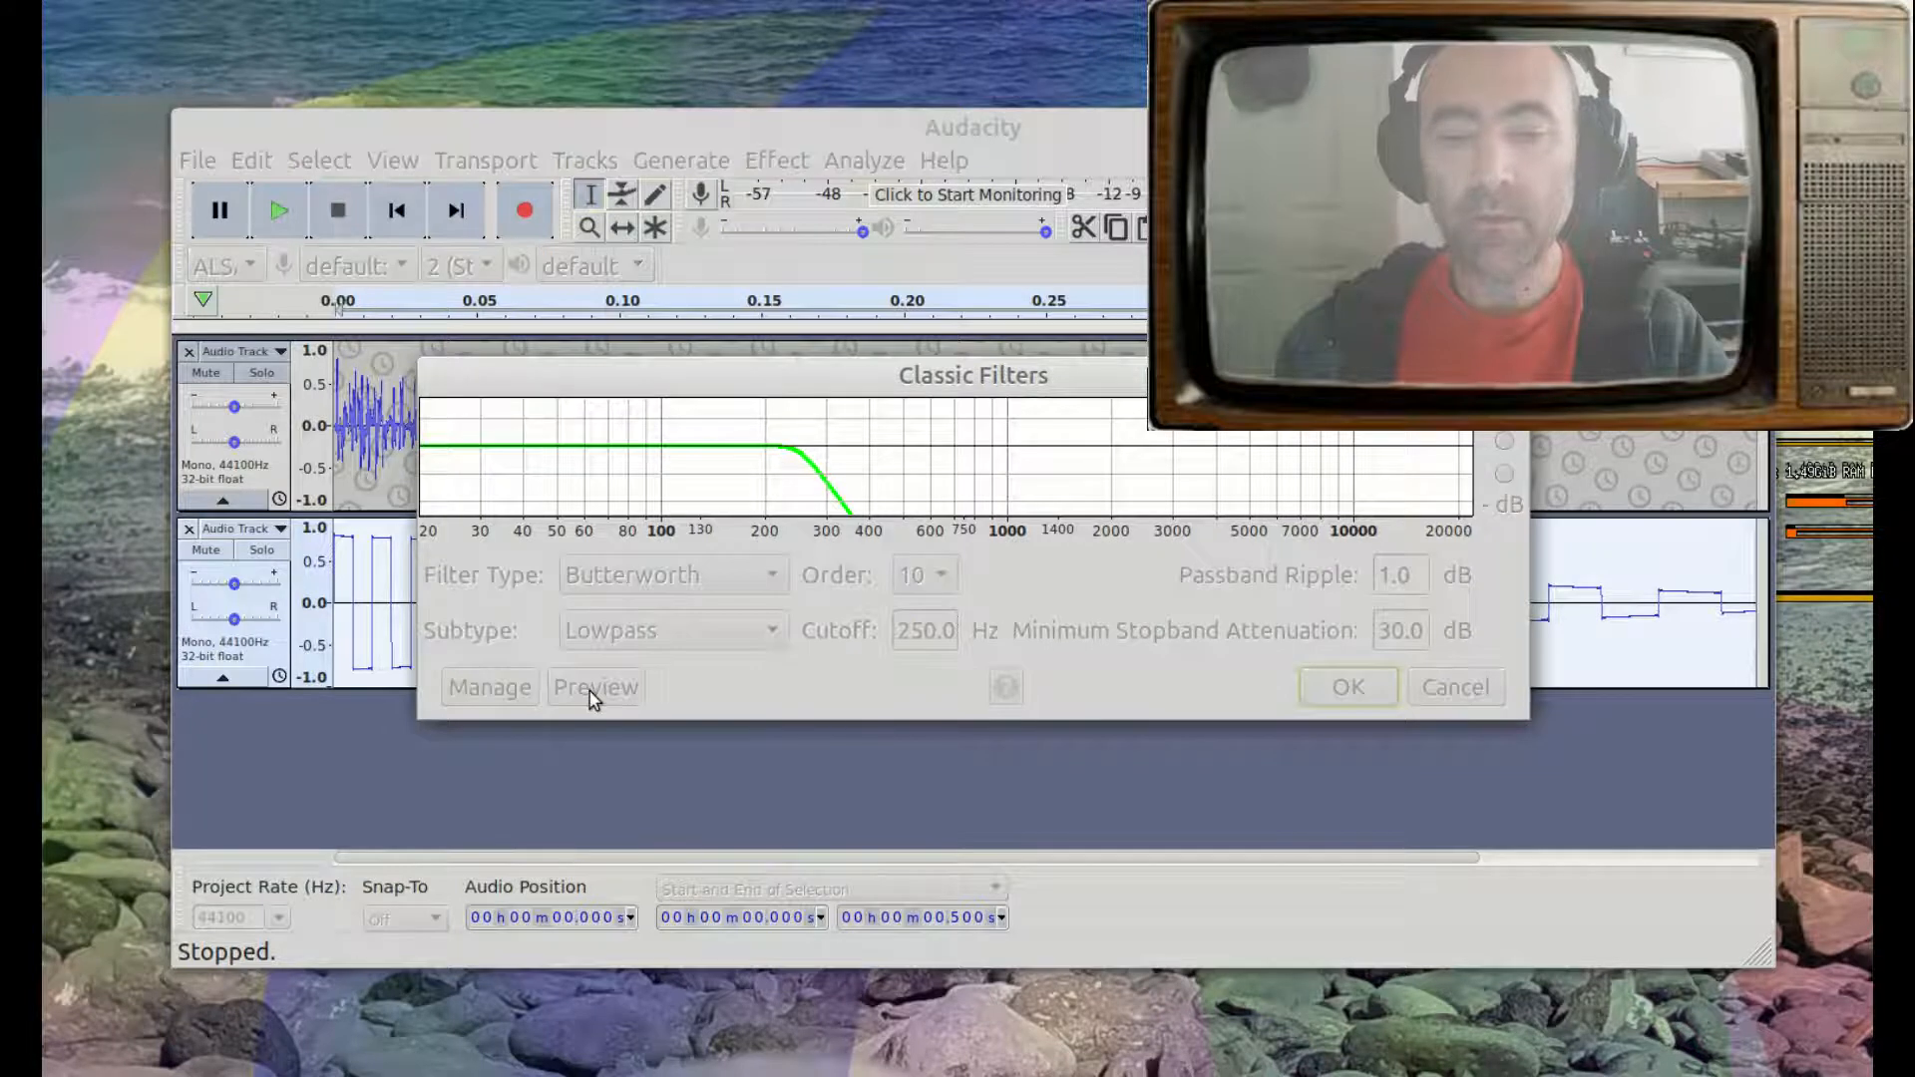
{"action": "left_click", "coordinate": [590, 691]}
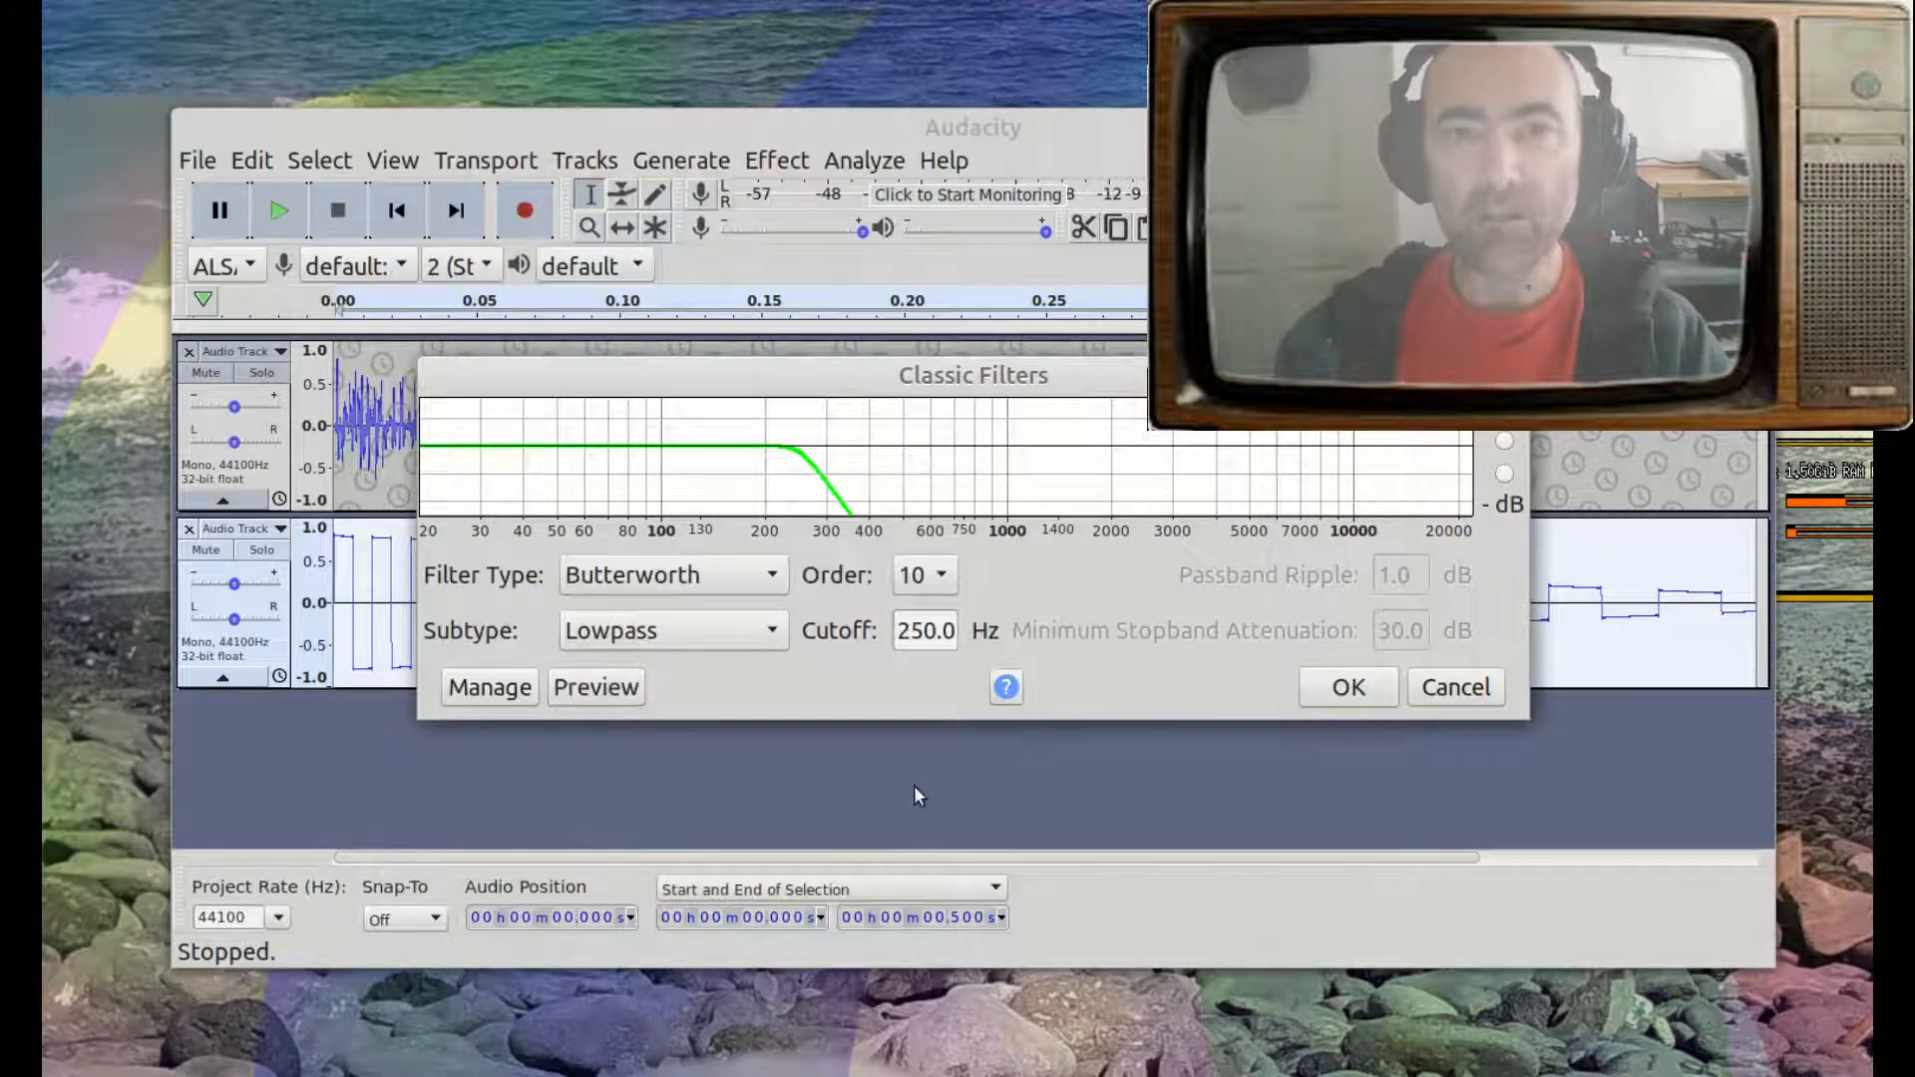
{"action": "left_click", "coordinate": [1346, 688]}
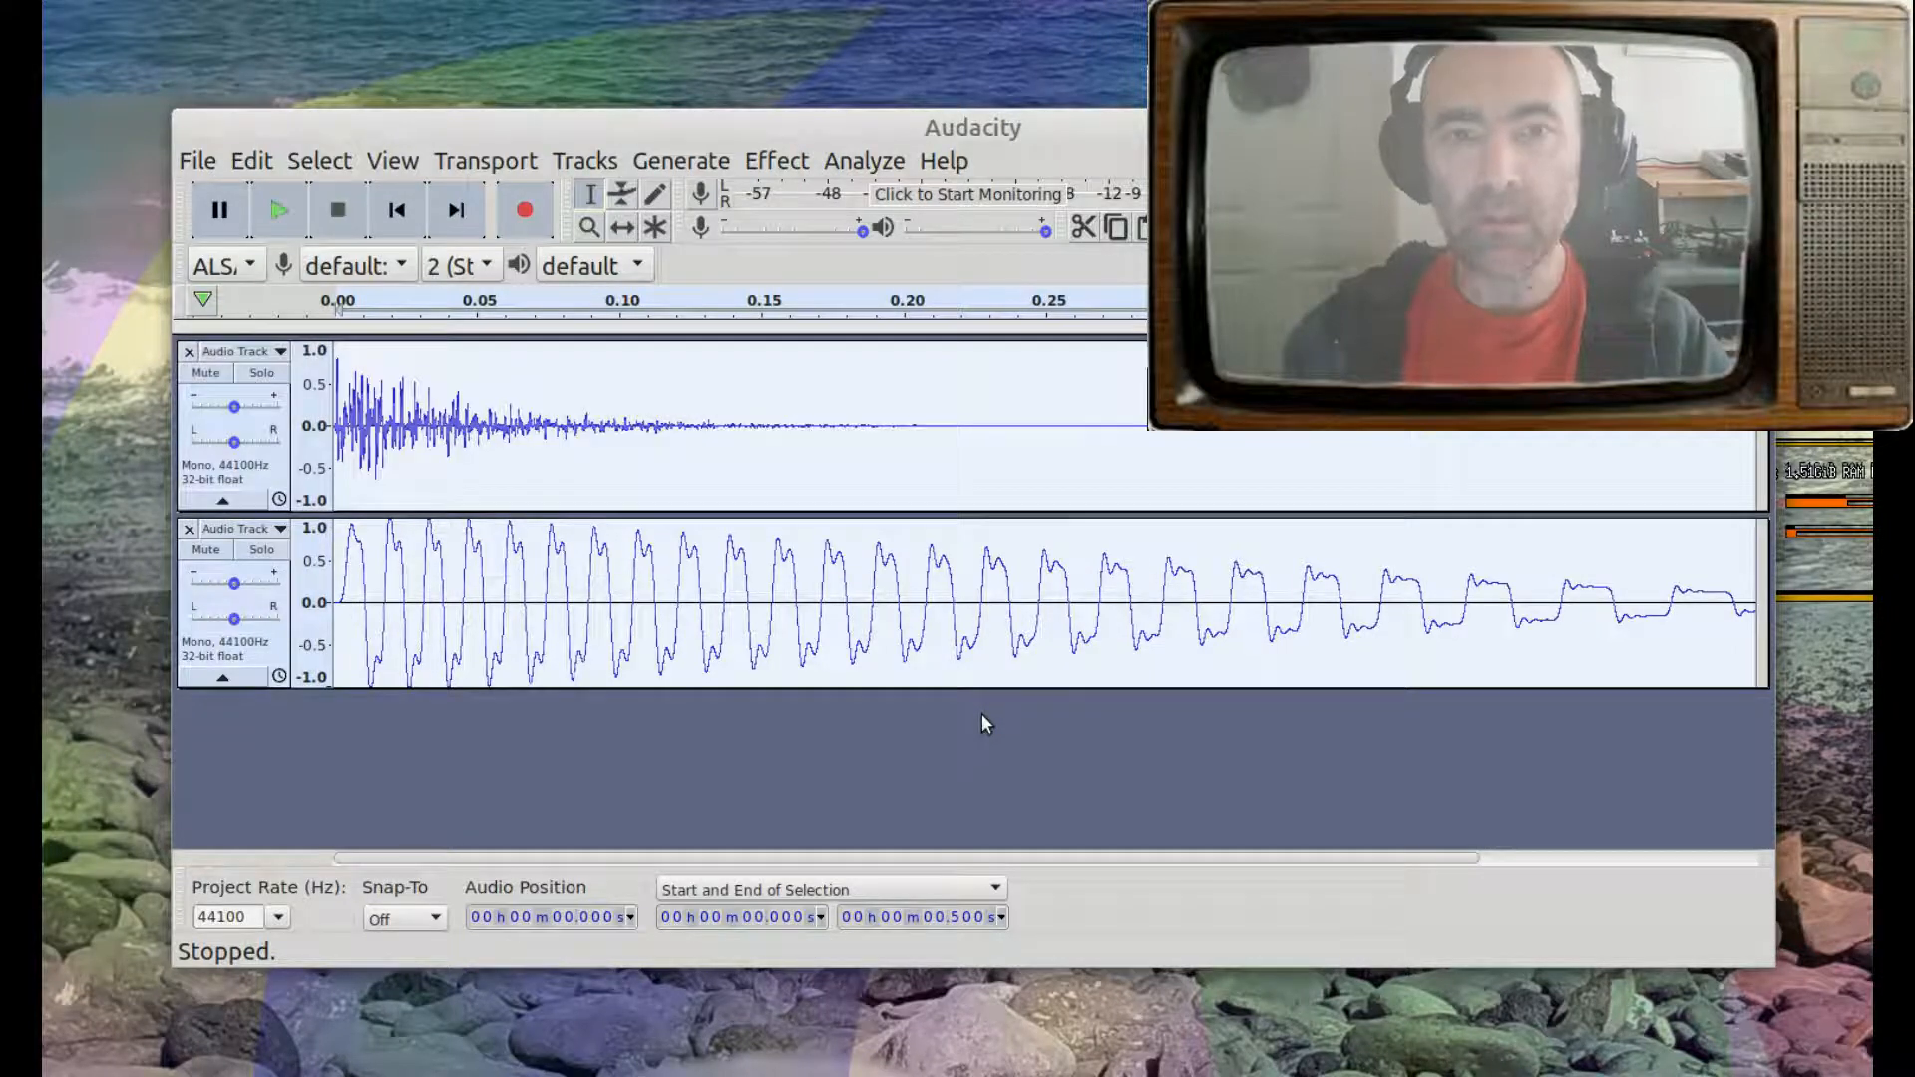
- Play back the drum together with the filtered chirp
{"action": "key", "text": "space"}
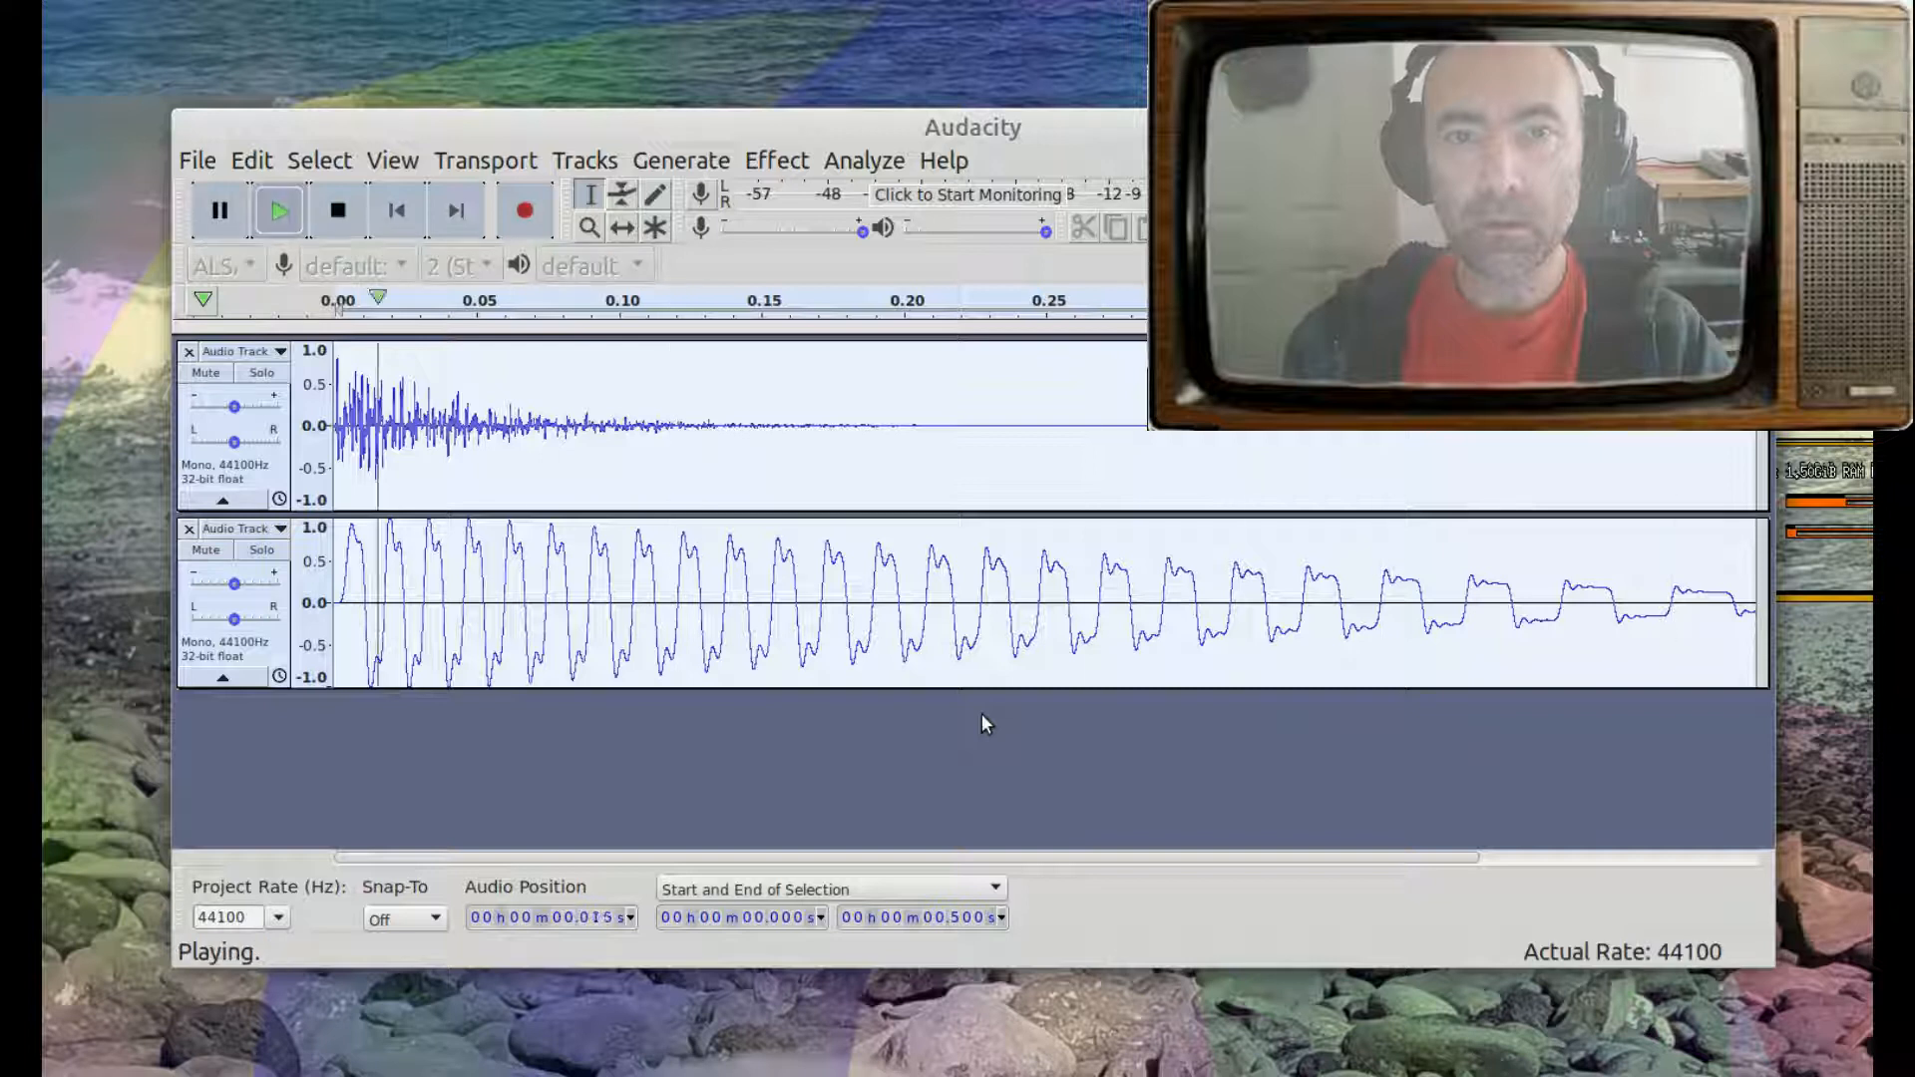
{"action": "key", "text": "space"}
{"action": "key", "text": "space"}
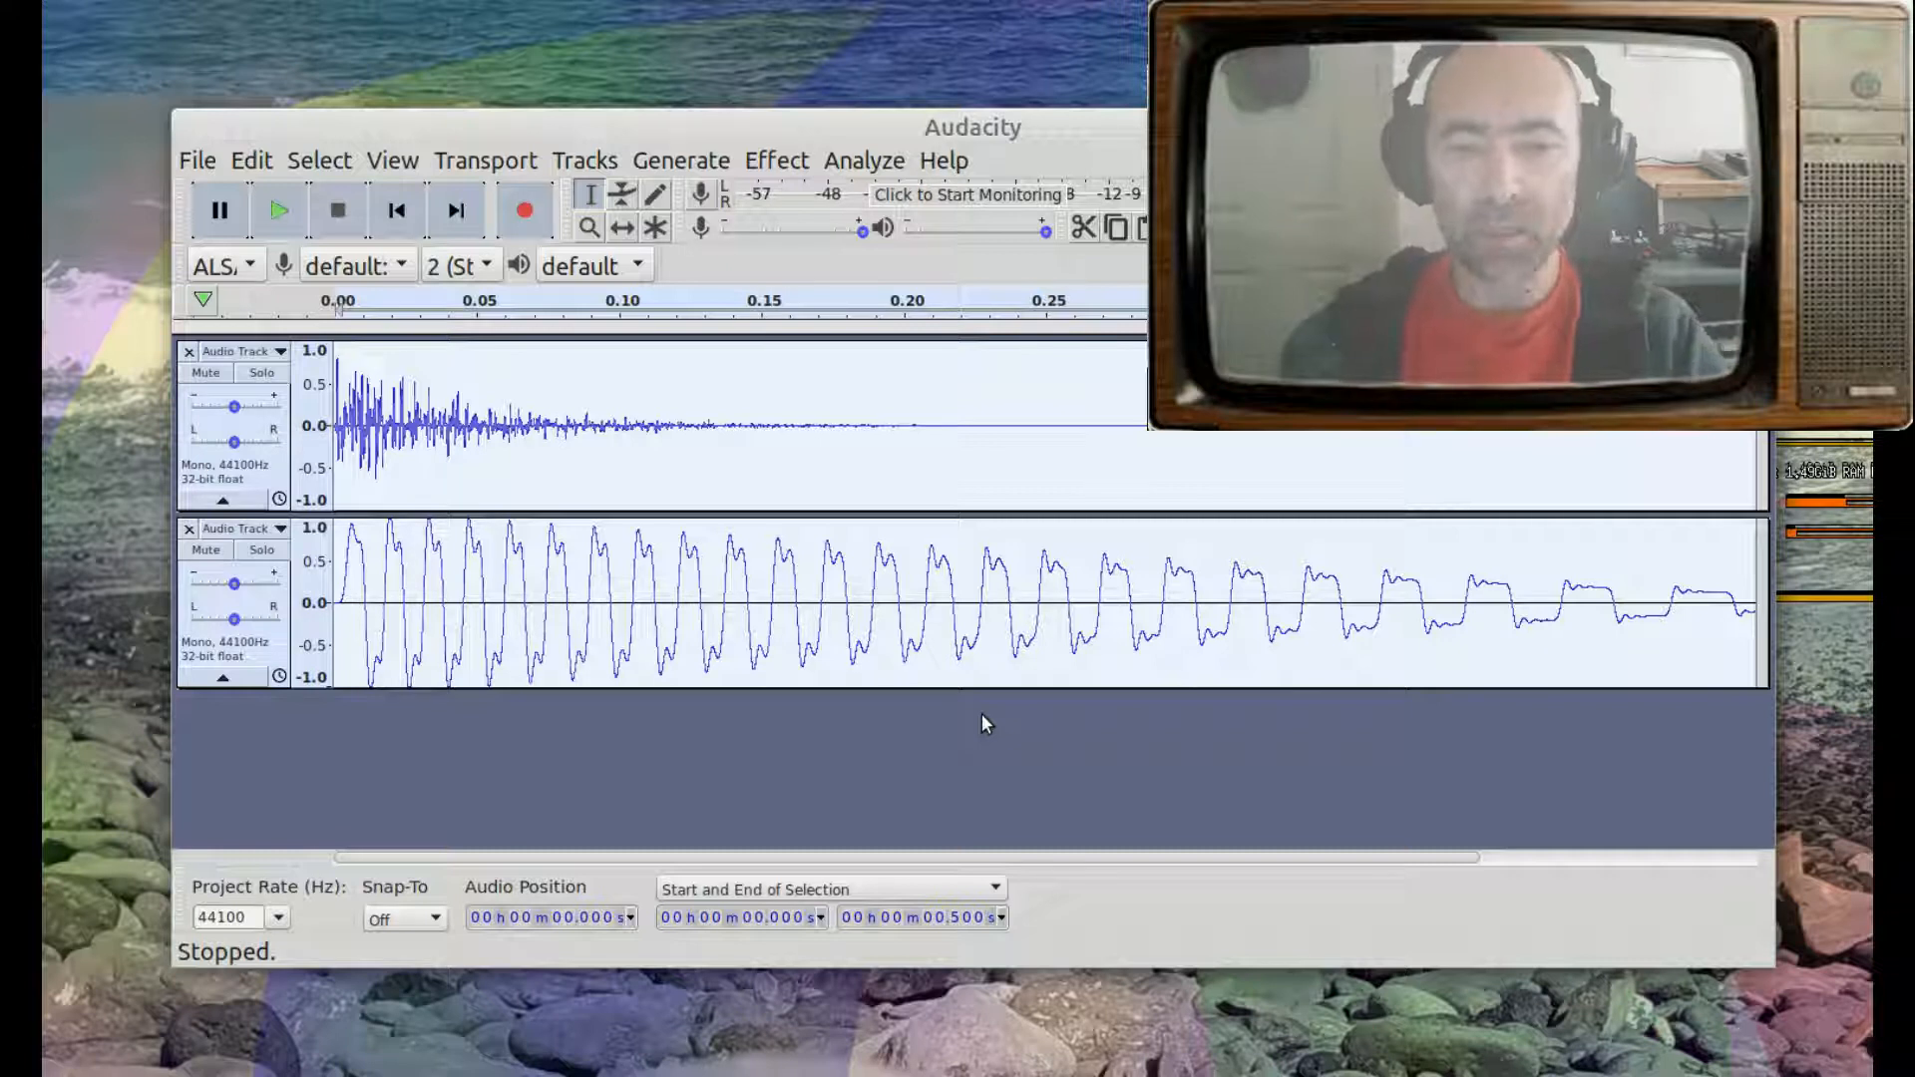
- Duplicate the whole drum clip onto a new track
{"action": "left_click", "coordinate": [884, 448]}
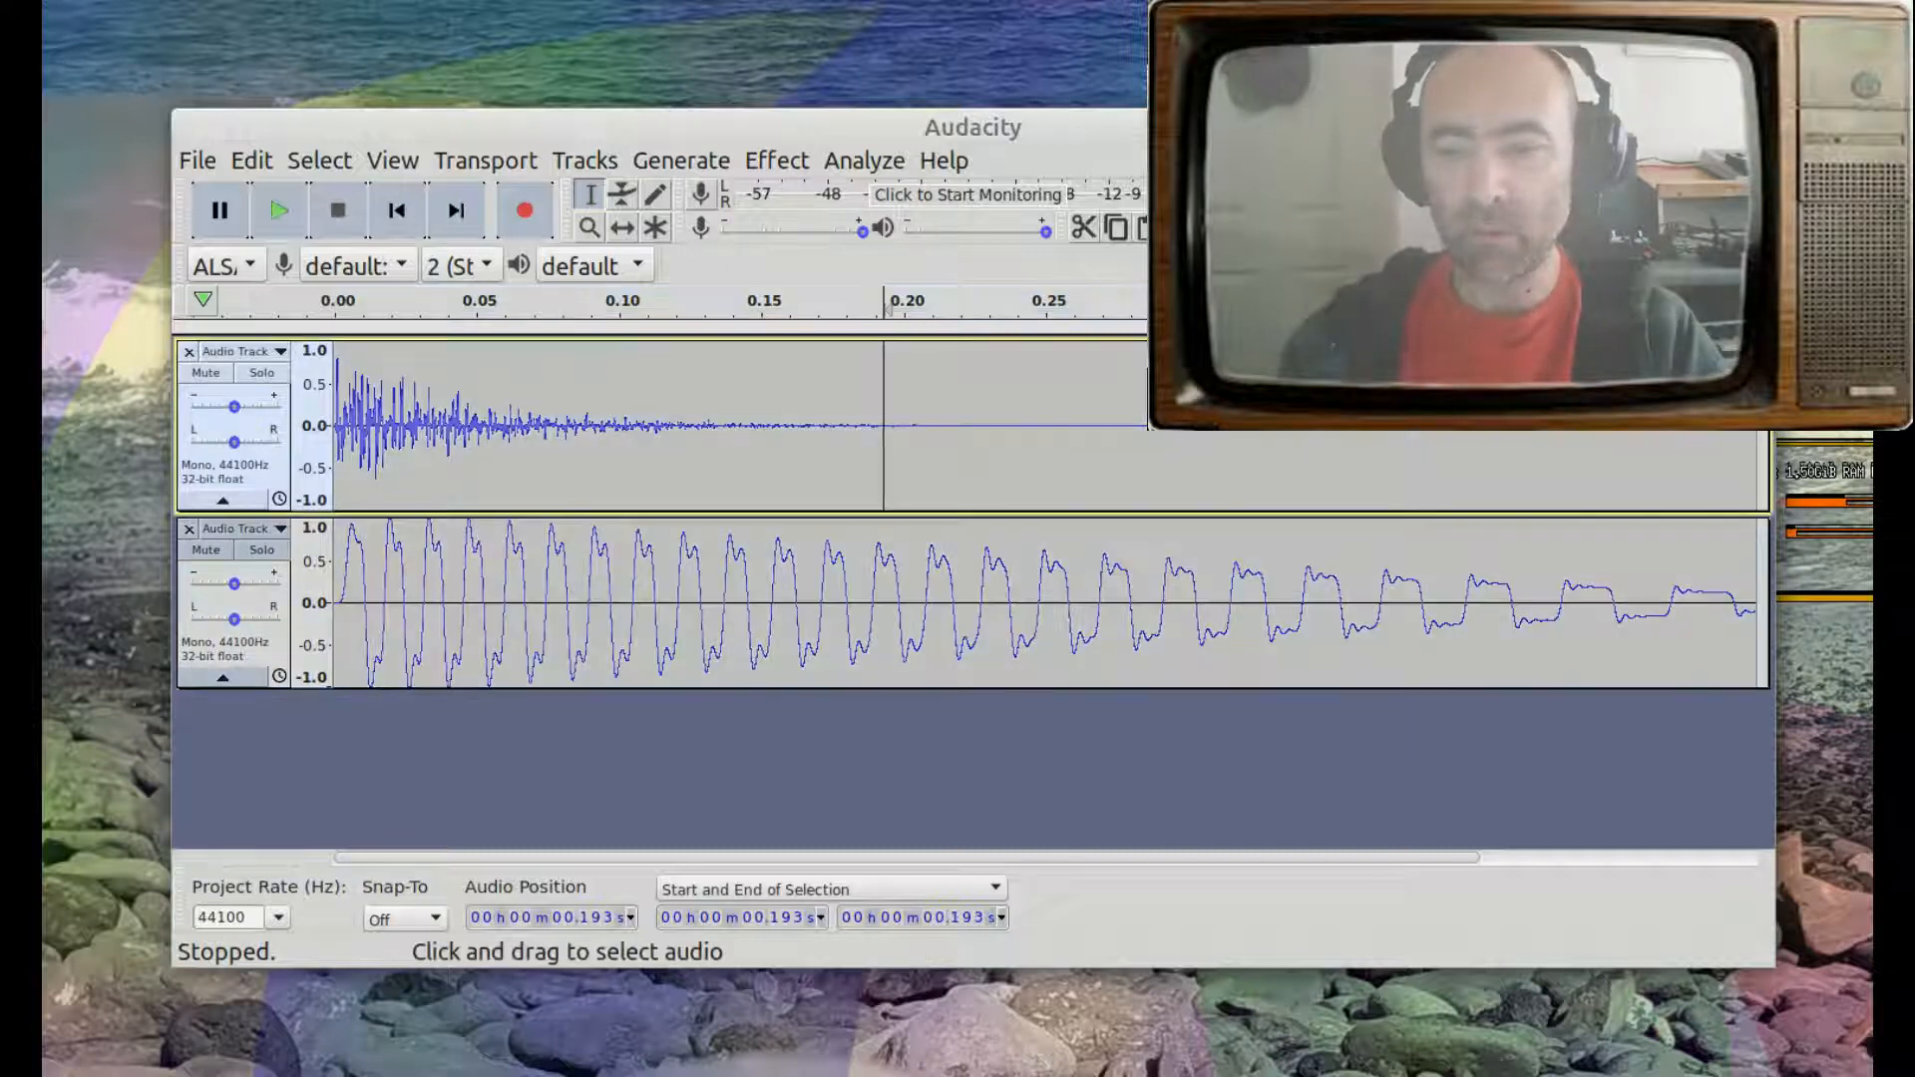
{"action": "left_click_drag", "start_coordinate": [1762, 446], "coordinate": [321, 419]}
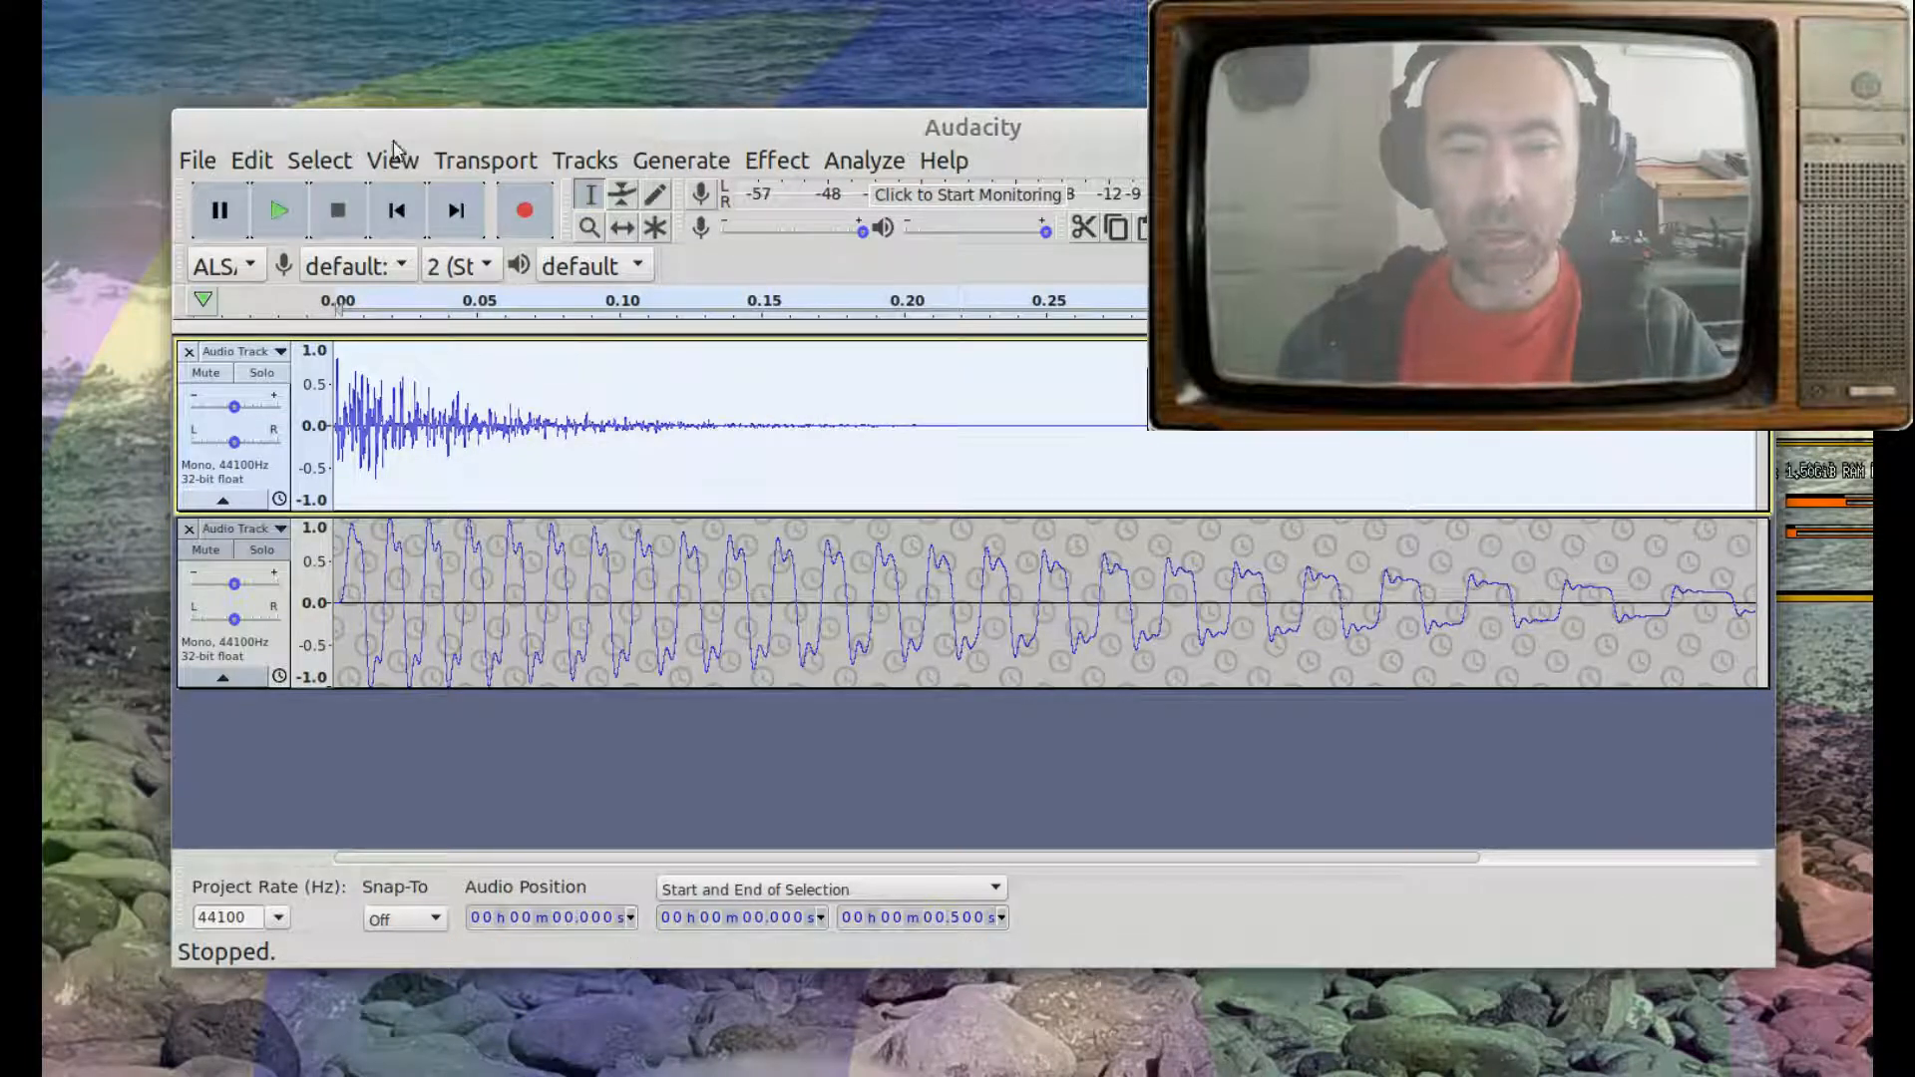
{"action": "left_click", "coordinate": [265, 161]}
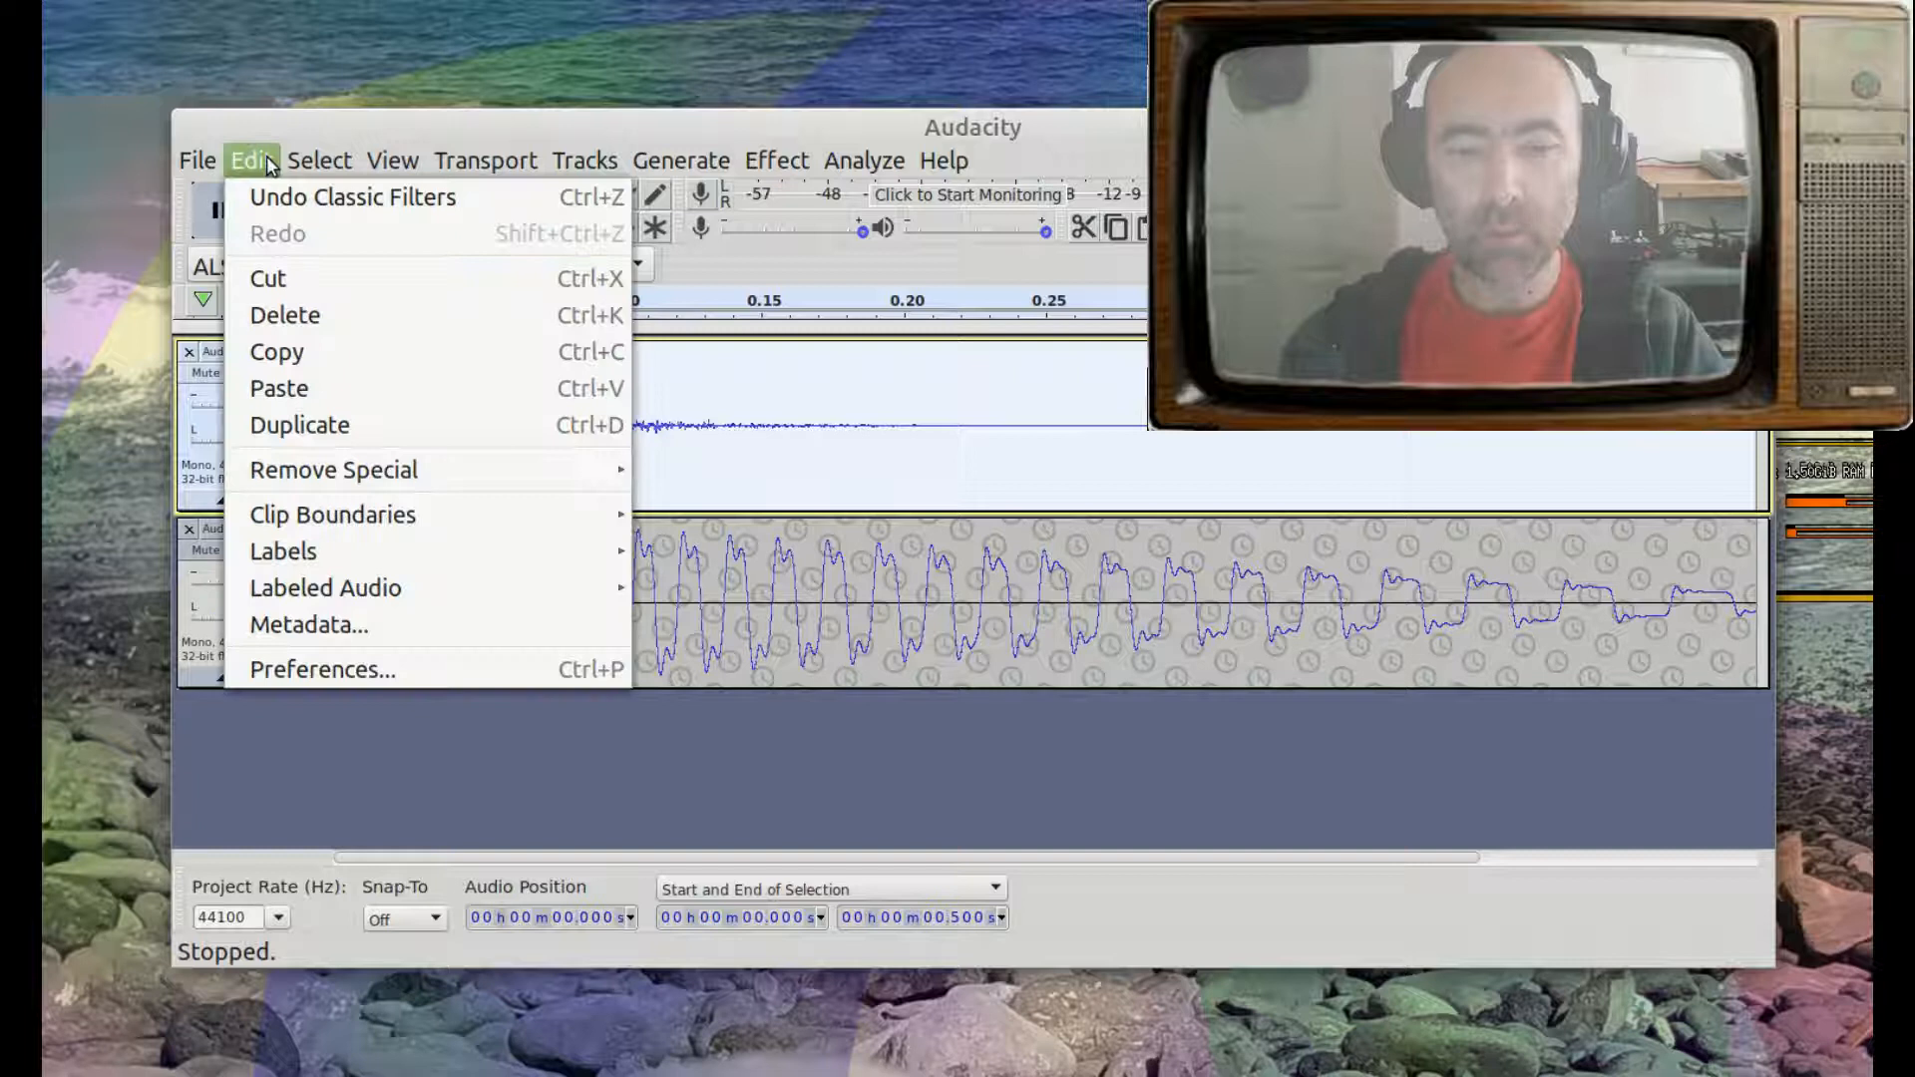
{"action": "left_click", "coordinate": [327, 437]}
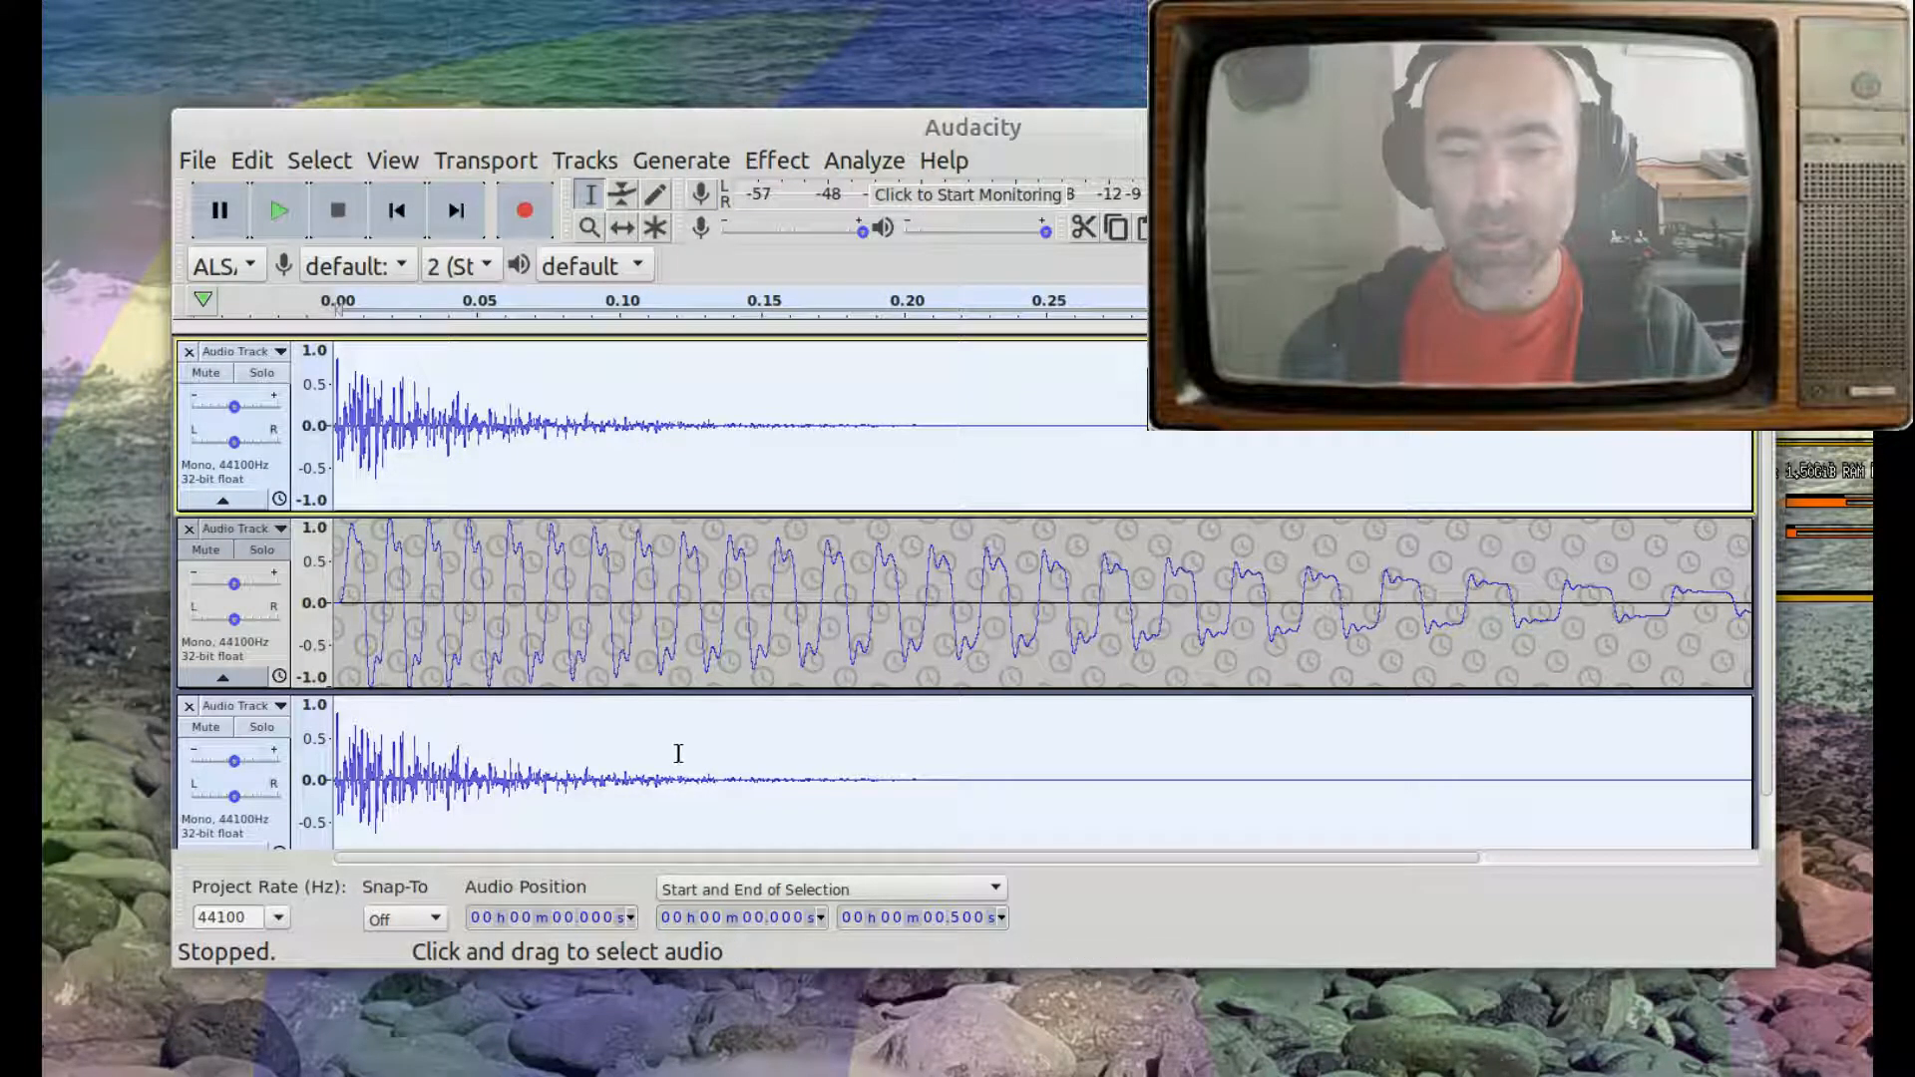
- Speed up the original drum clip with Change Tempo by about 175 percent, using high quality stretching and previewing it first
{"action": "left_click", "coordinate": [1111, 391]}
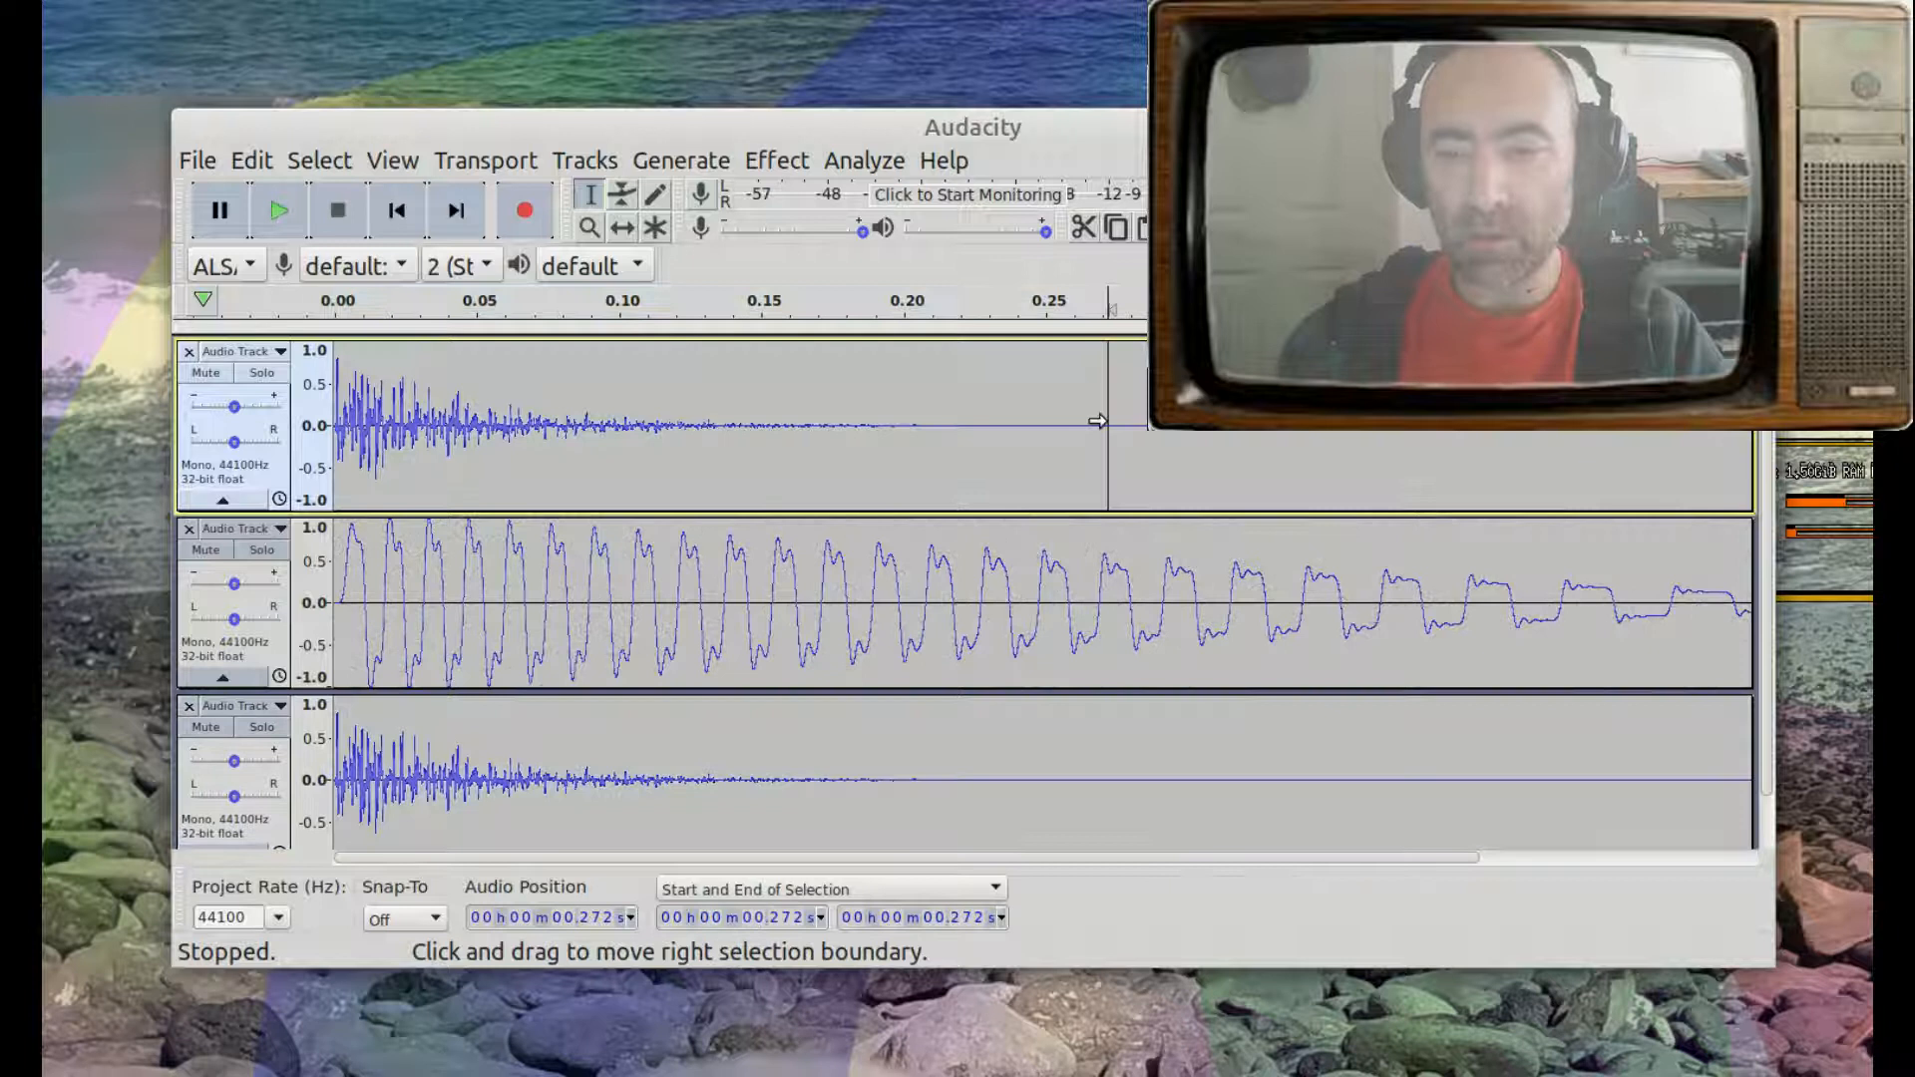
{"action": "left_click_drag", "start_coordinate": [1748, 468], "coordinate": [311, 432]}
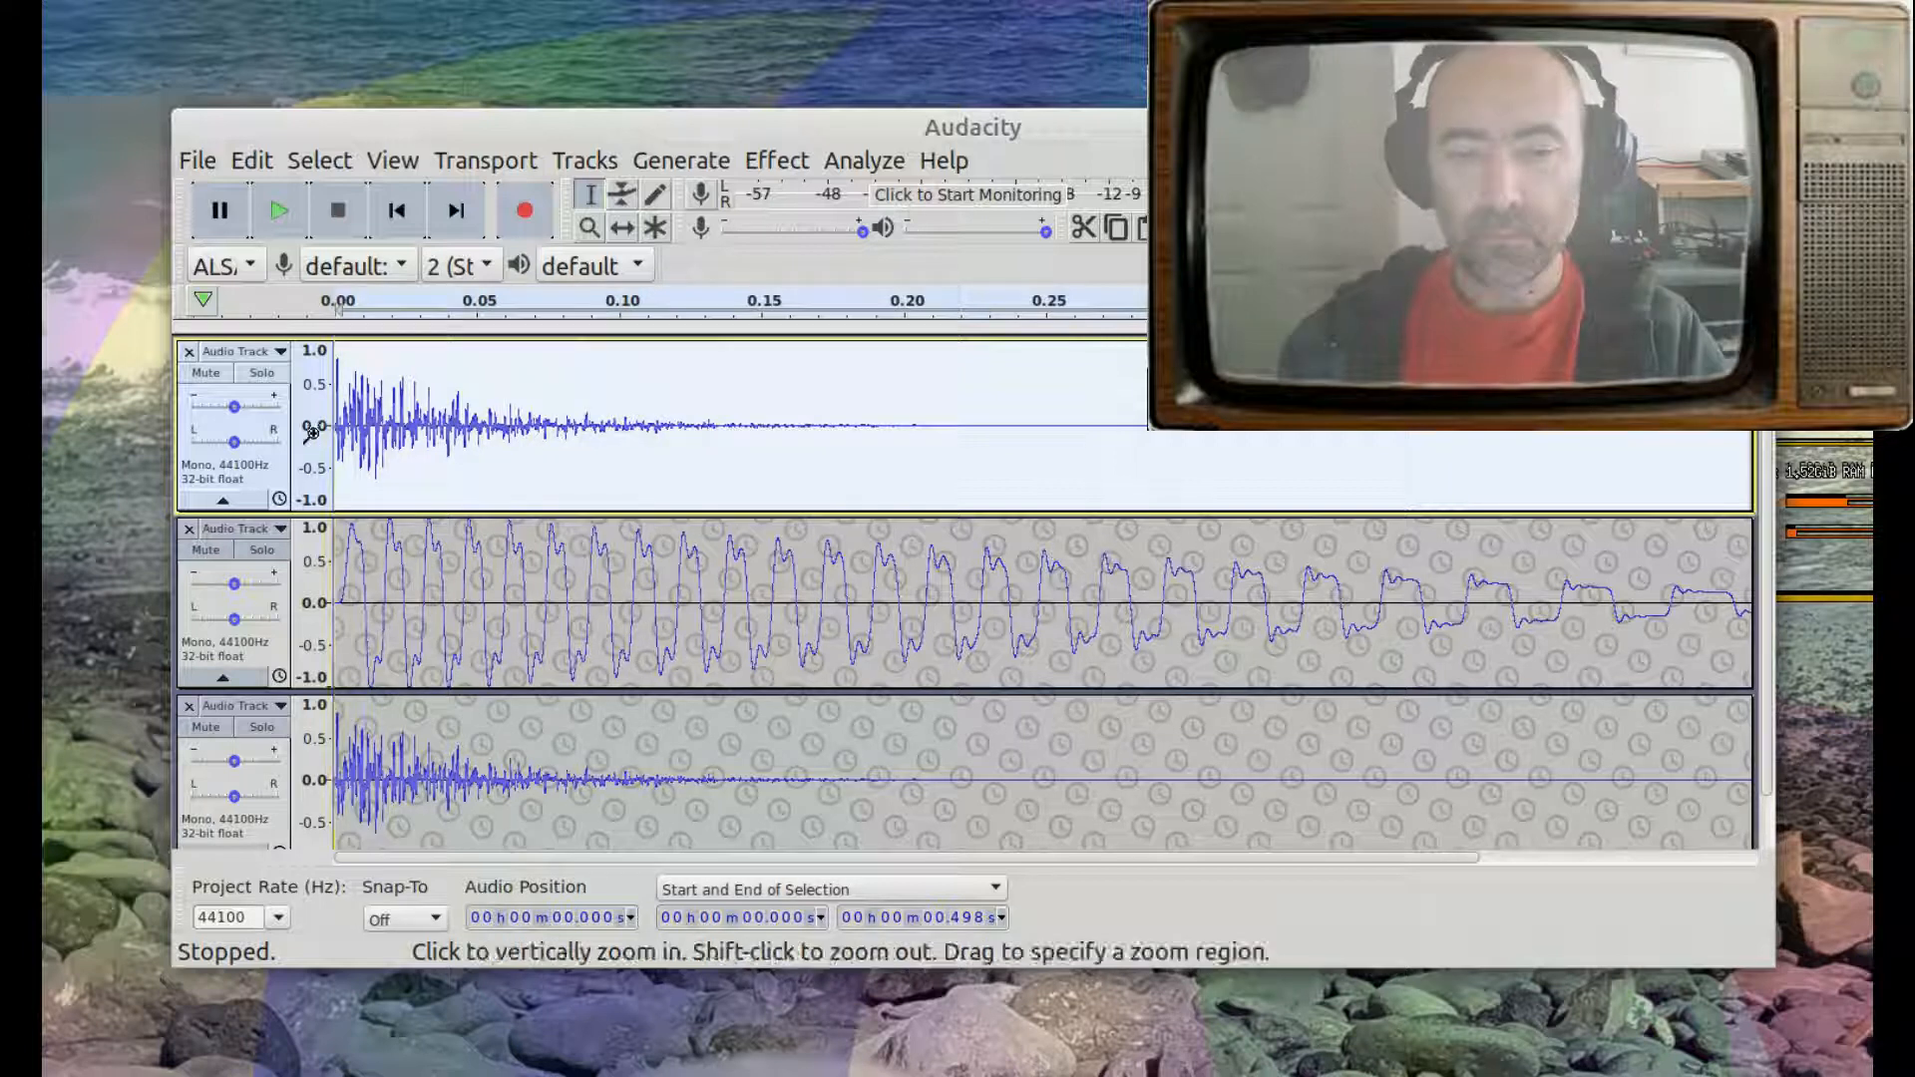
{"action": "left_click", "coordinate": [775, 163]}
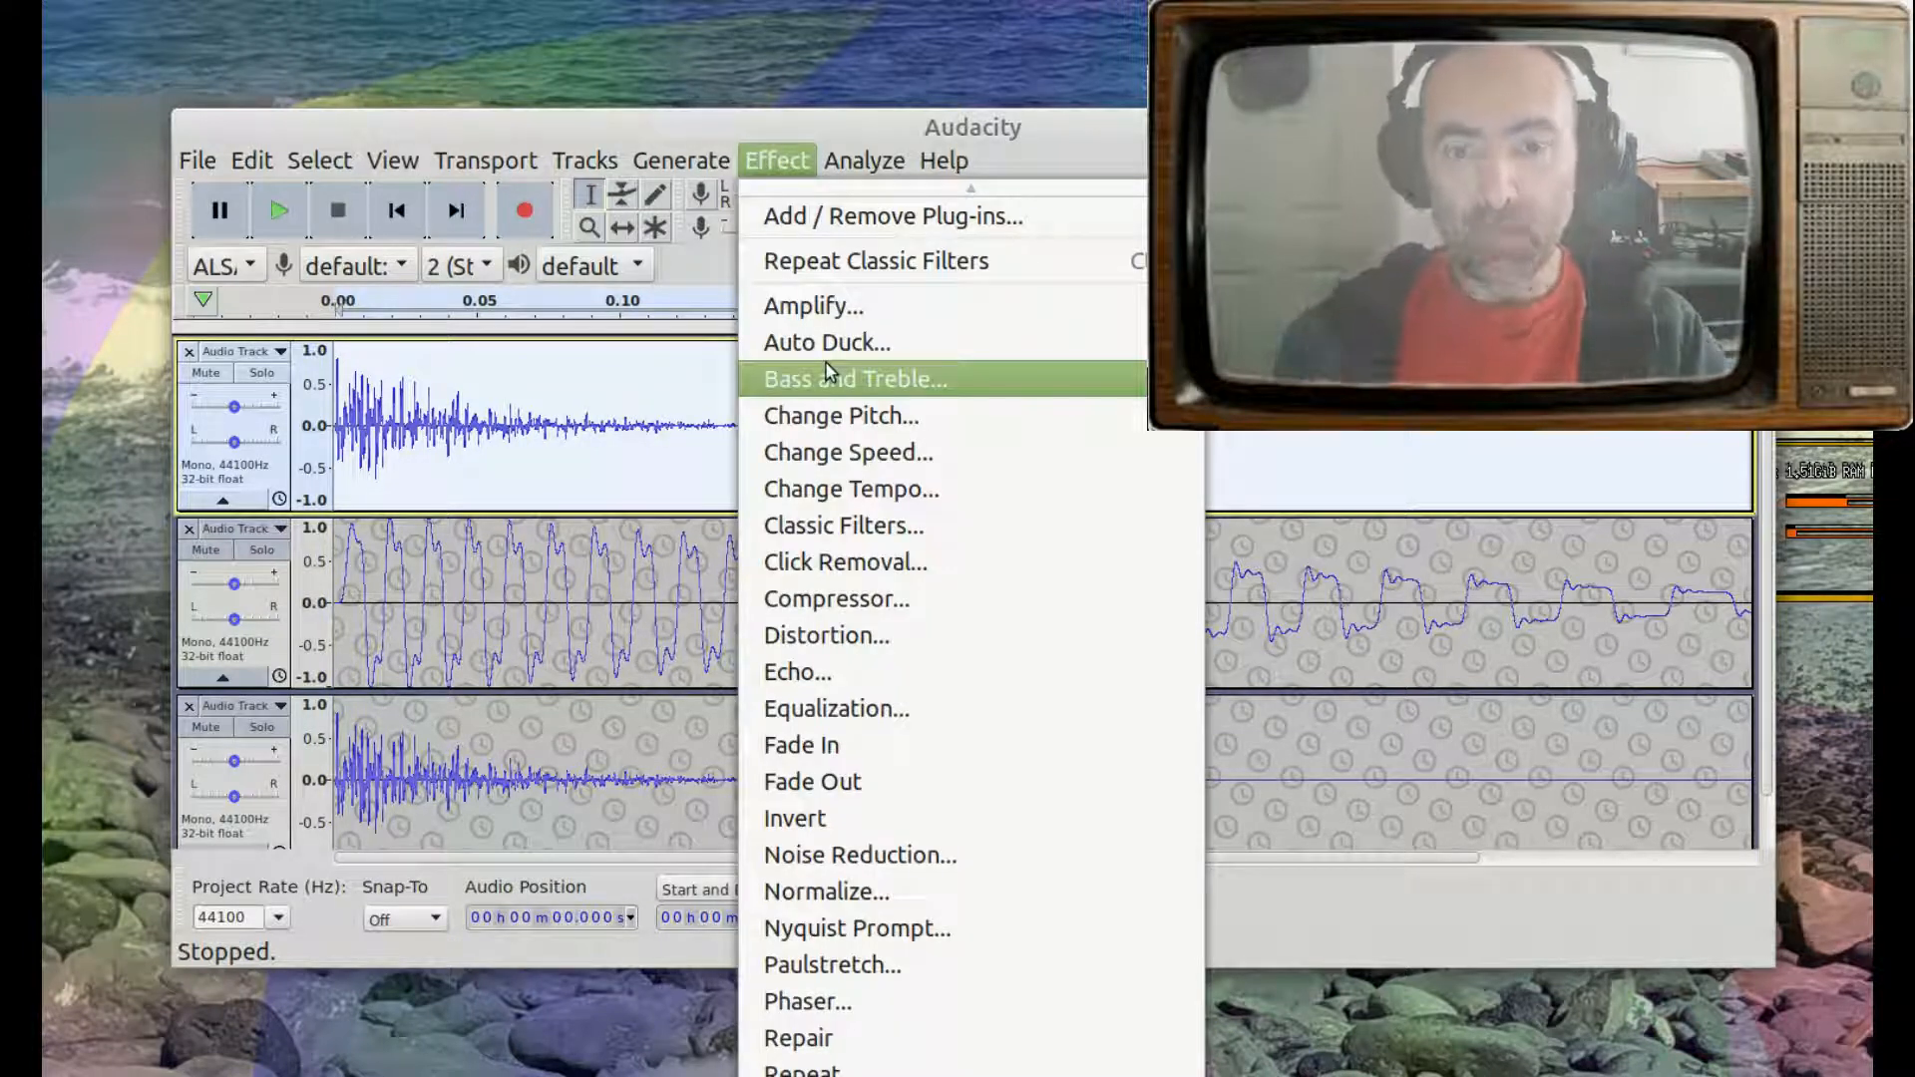
{"action": "left_click", "coordinate": [827, 483]}
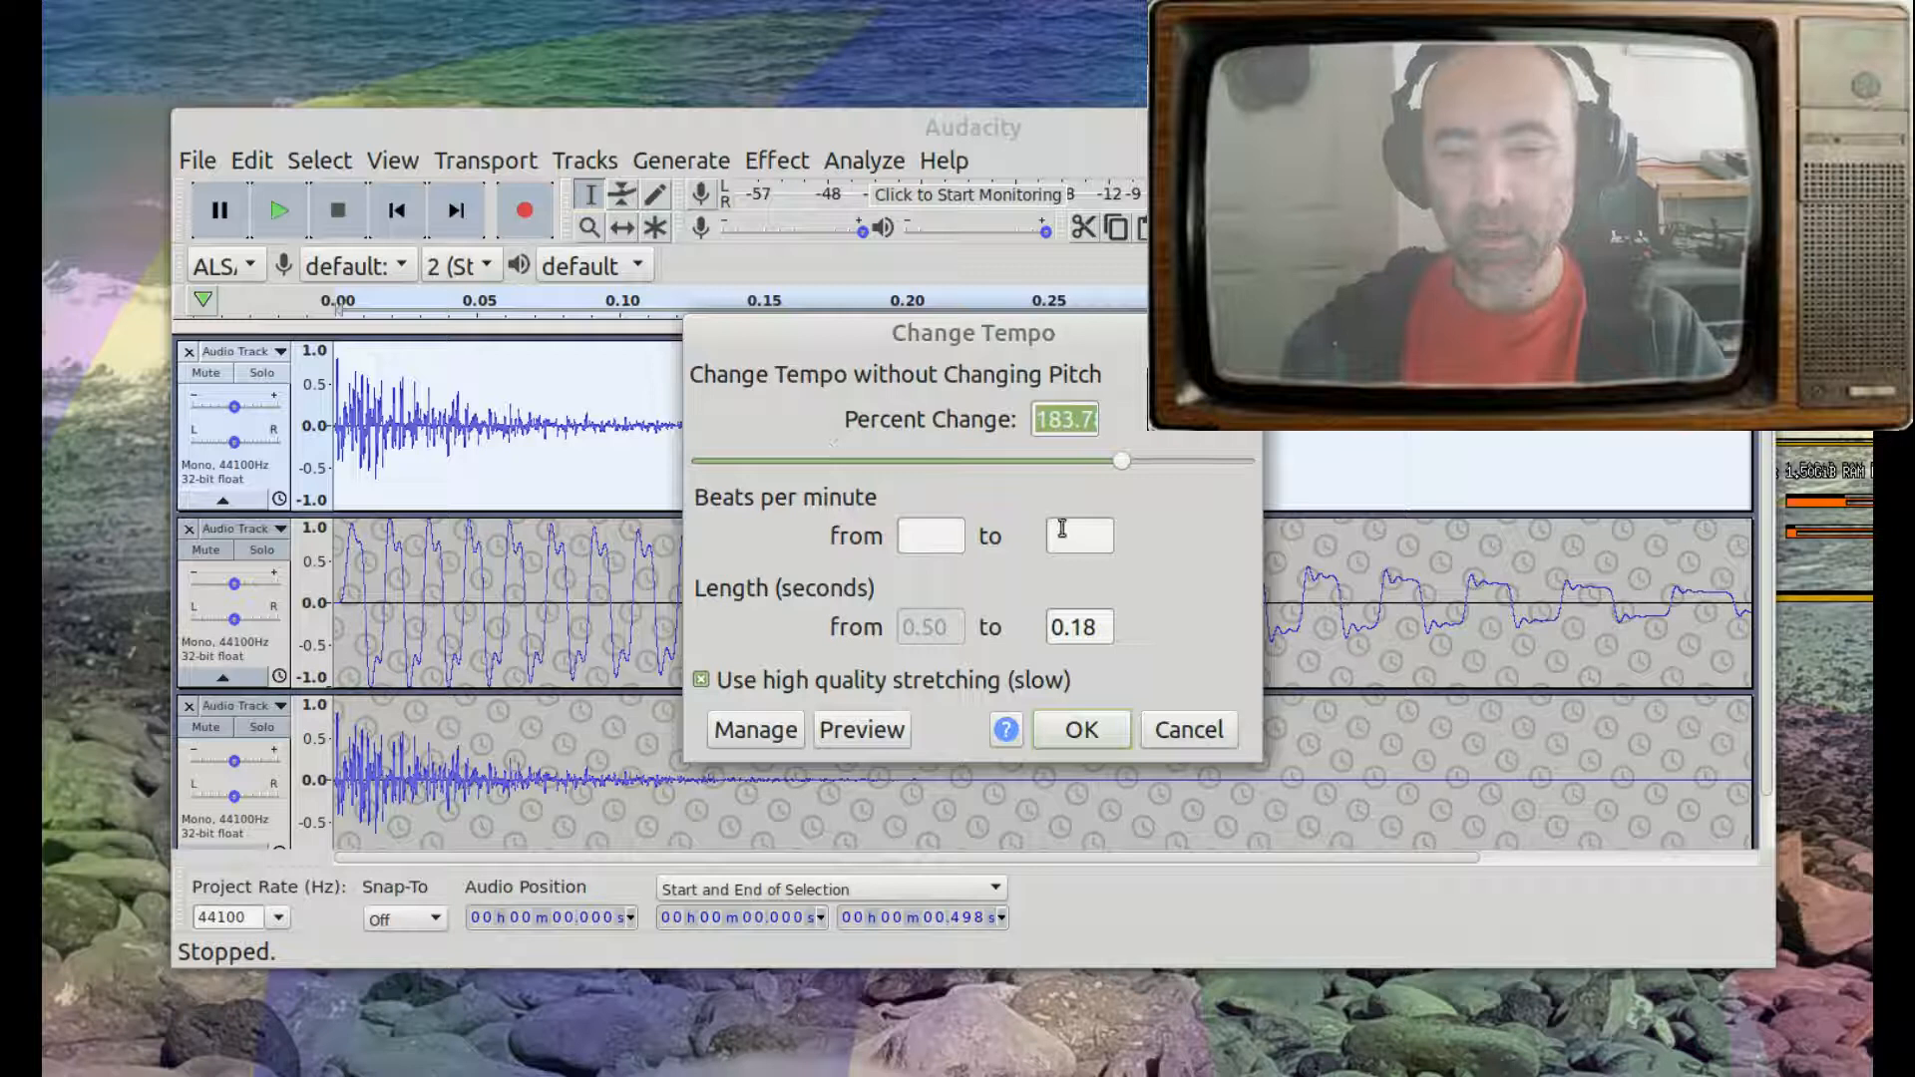
{"action": "left_click_drag", "start_coordinate": [1126, 466], "coordinate": [1119, 469]}
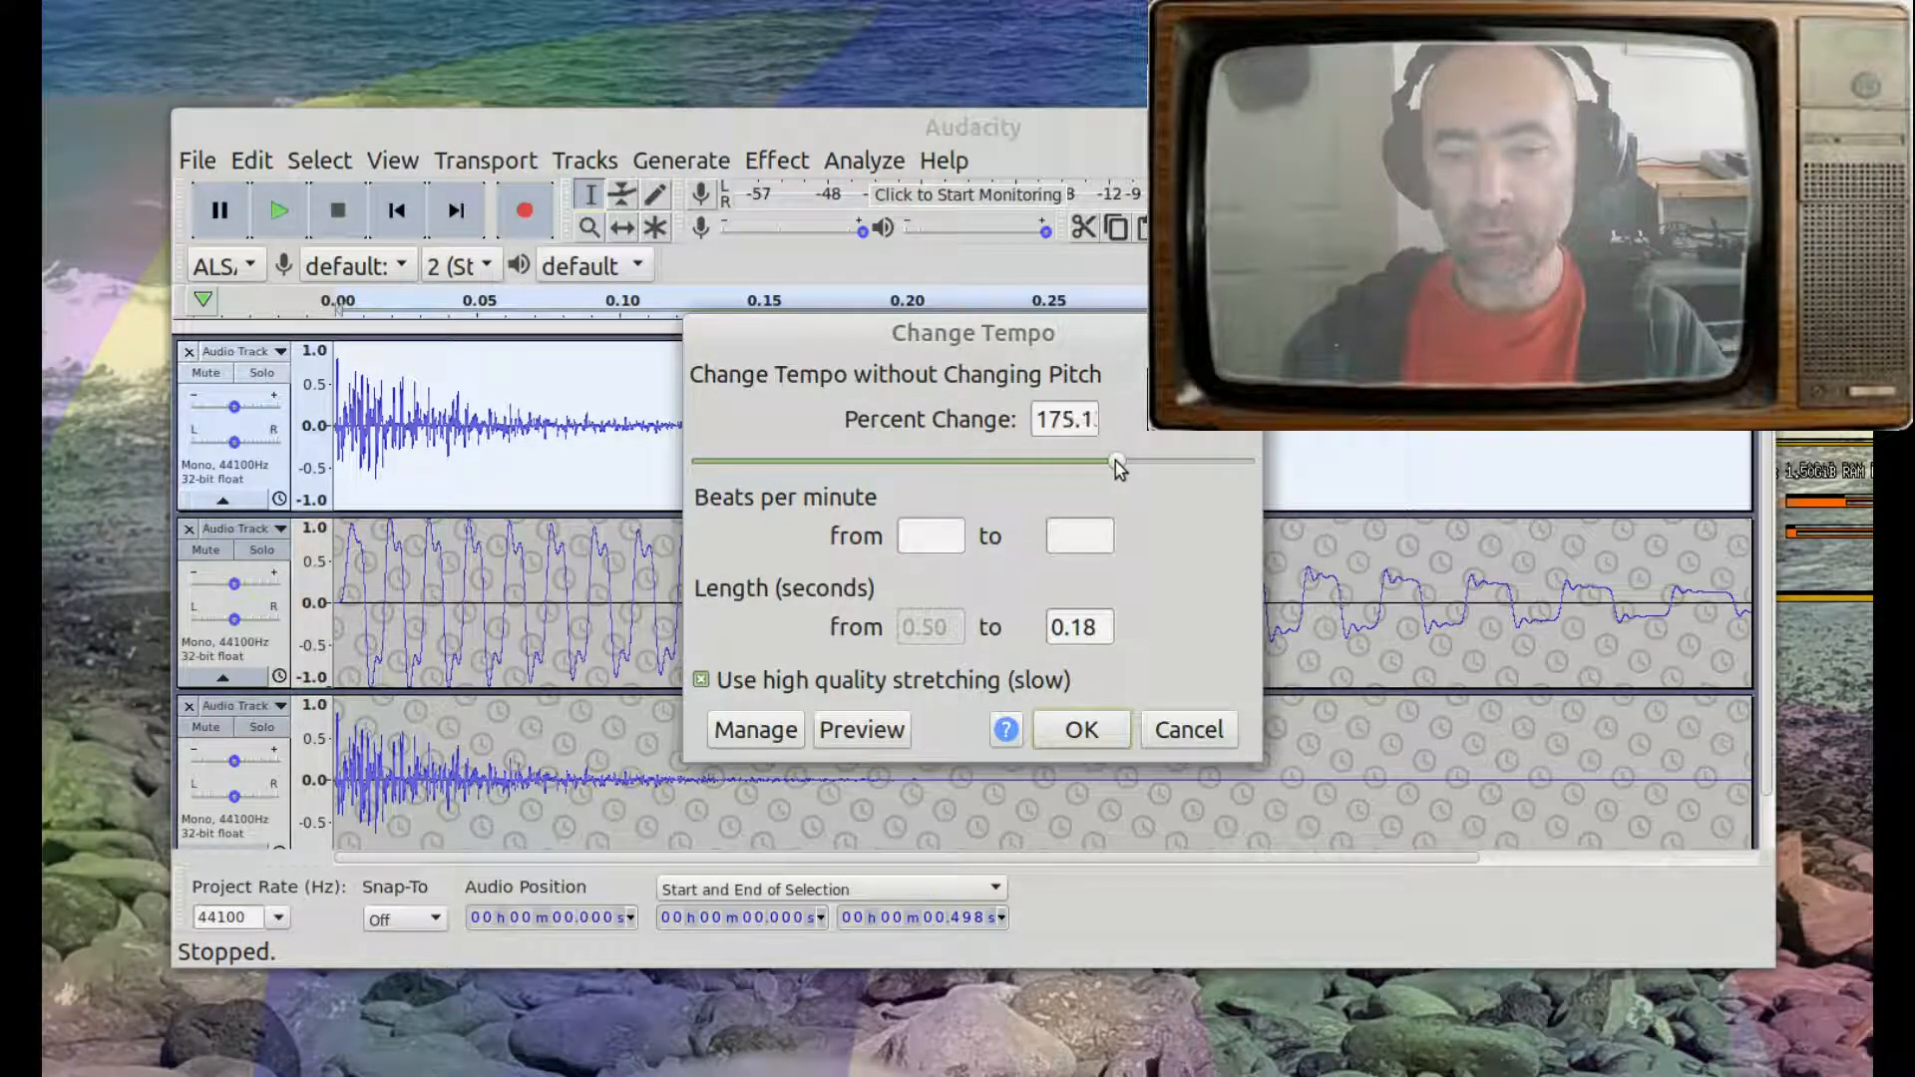
{"action": "left_click", "coordinate": [864, 733]}
{"action": "left_click", "coordinate": [865, 733]}
{"action": "left_click", "coordinate": [868, 735]}
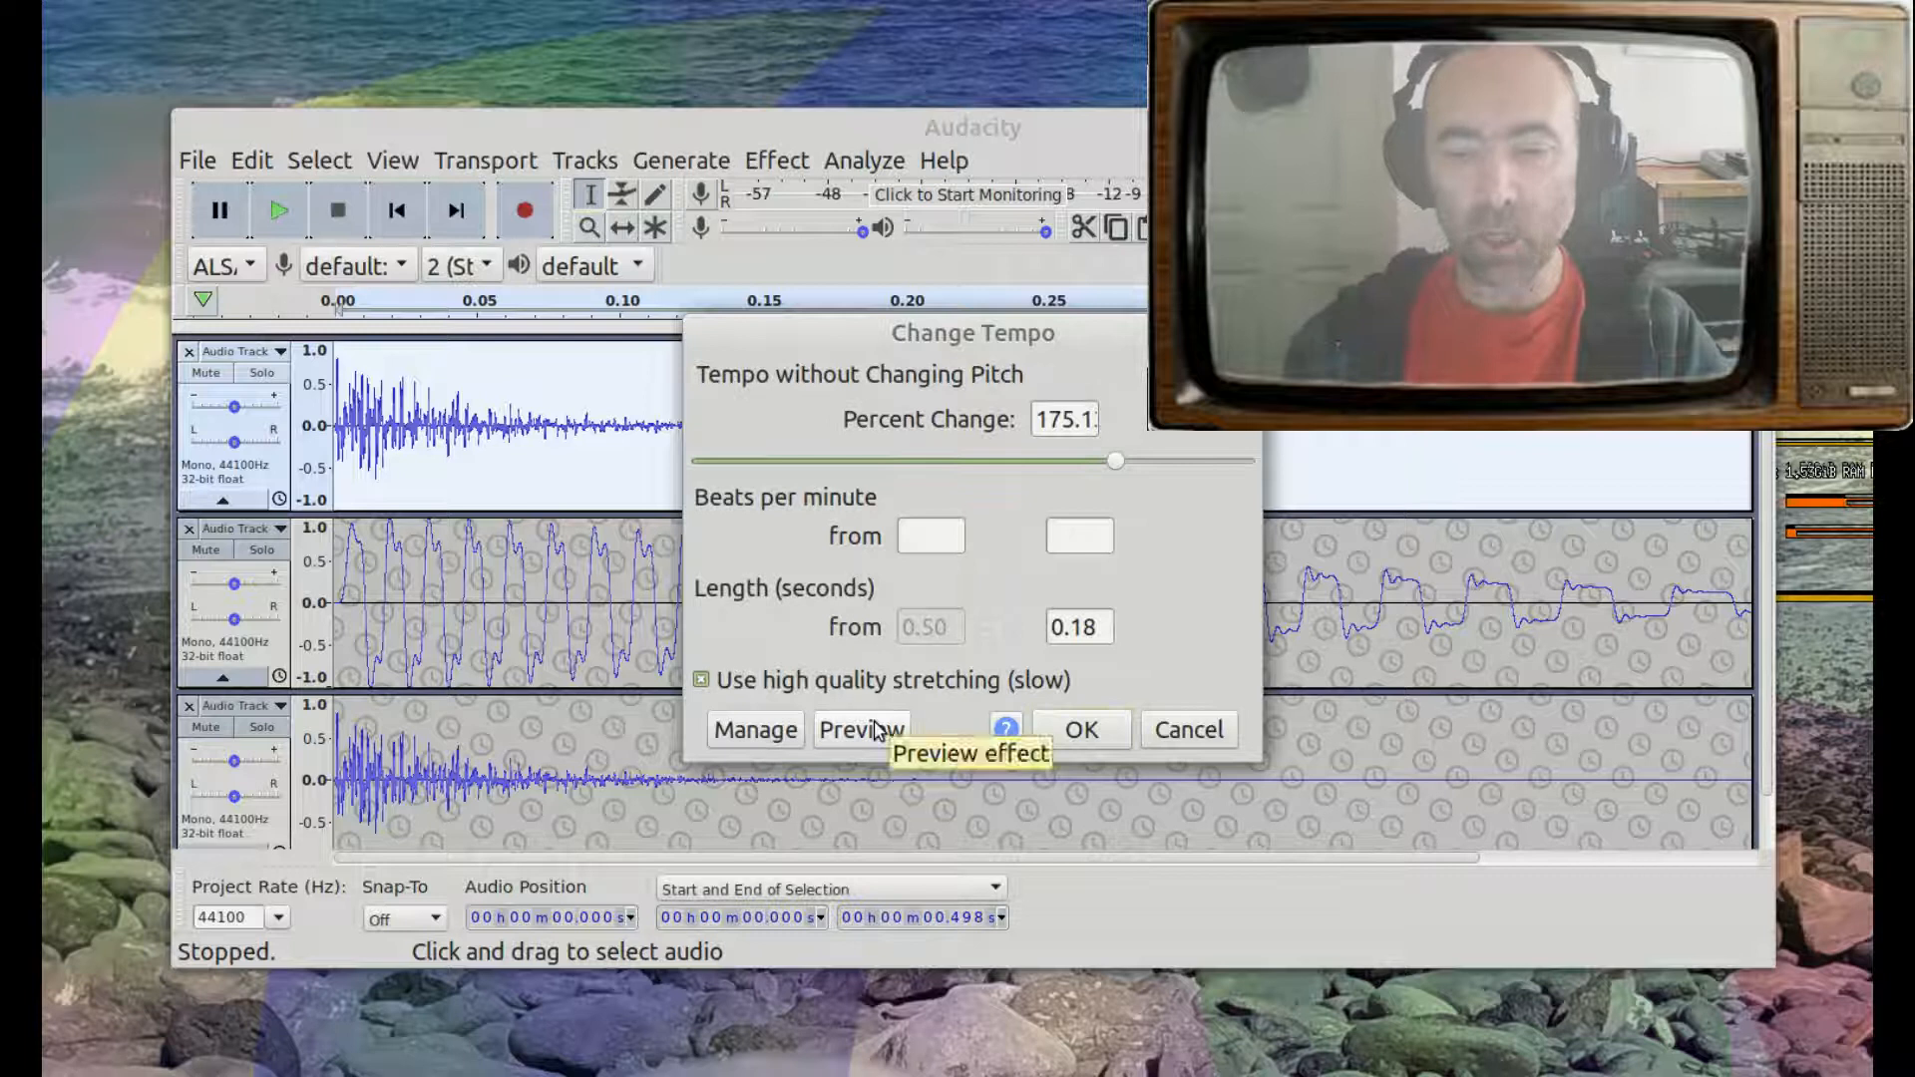
{"action": "left_click", "coordinate": [1081, 730]}
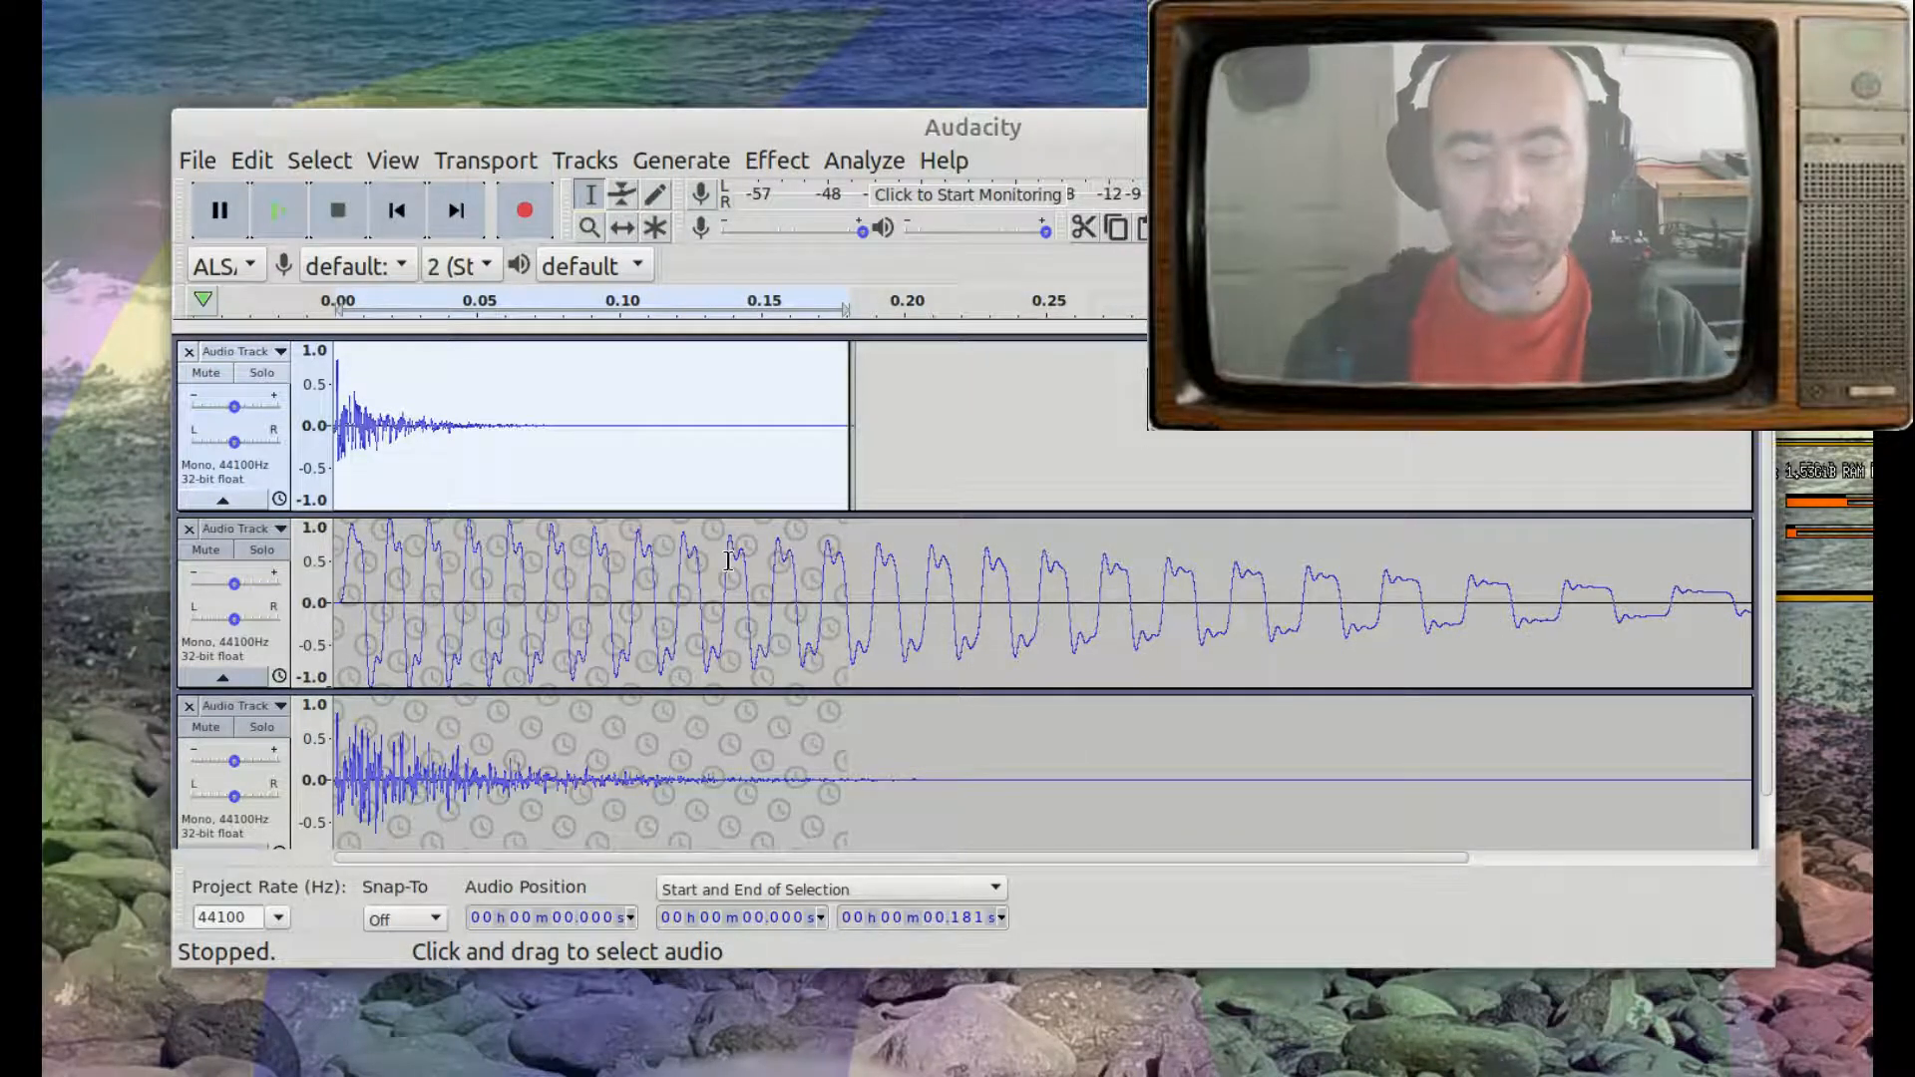
- Select all three tracks and play them together several times
{"action": "key", "text": "ctrl+a"}
{"action": "key", "text": "space"}
{"action": "key", "text": "space"}
{"action": "key", "text": "space"}
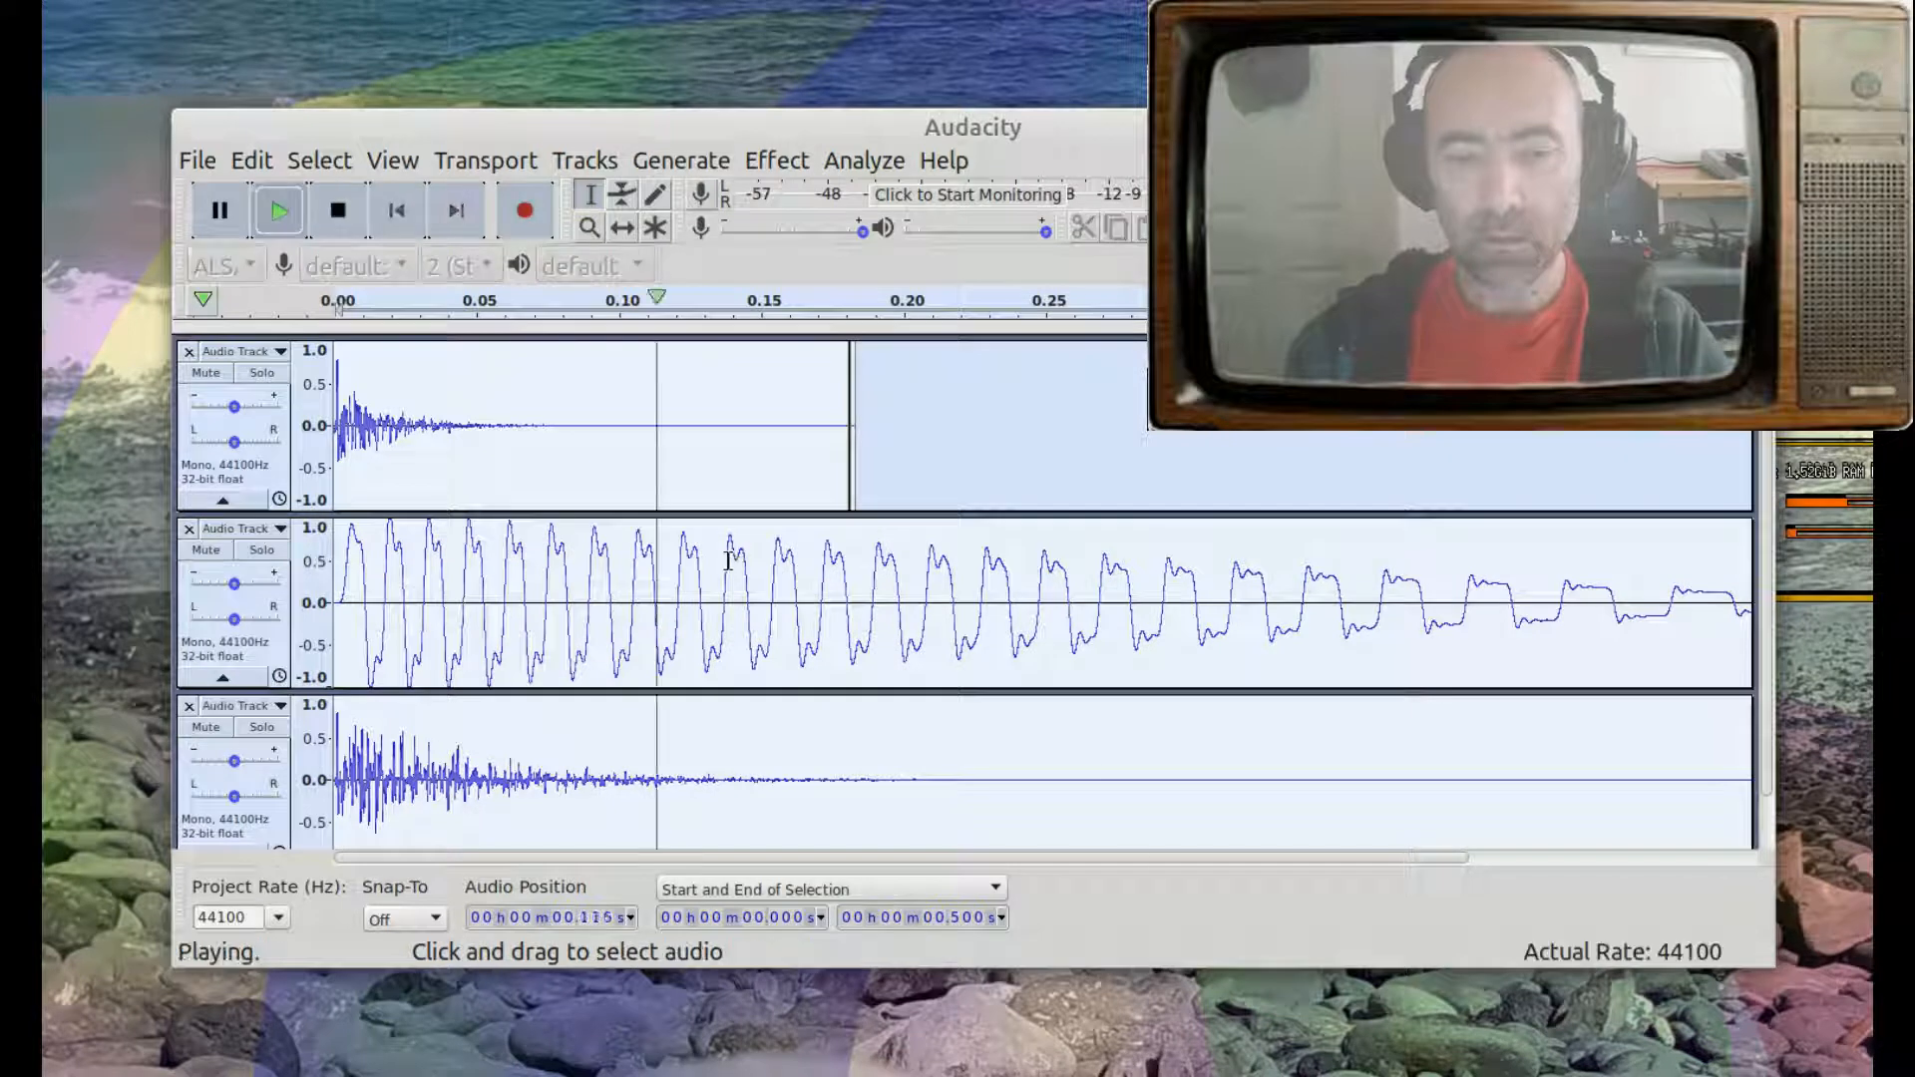
{"action": "key", "text": "space"}
{"action": "key", "text": "space"}
{"action": "key", "text": "space"}
{"action": "key", "text": "space"}
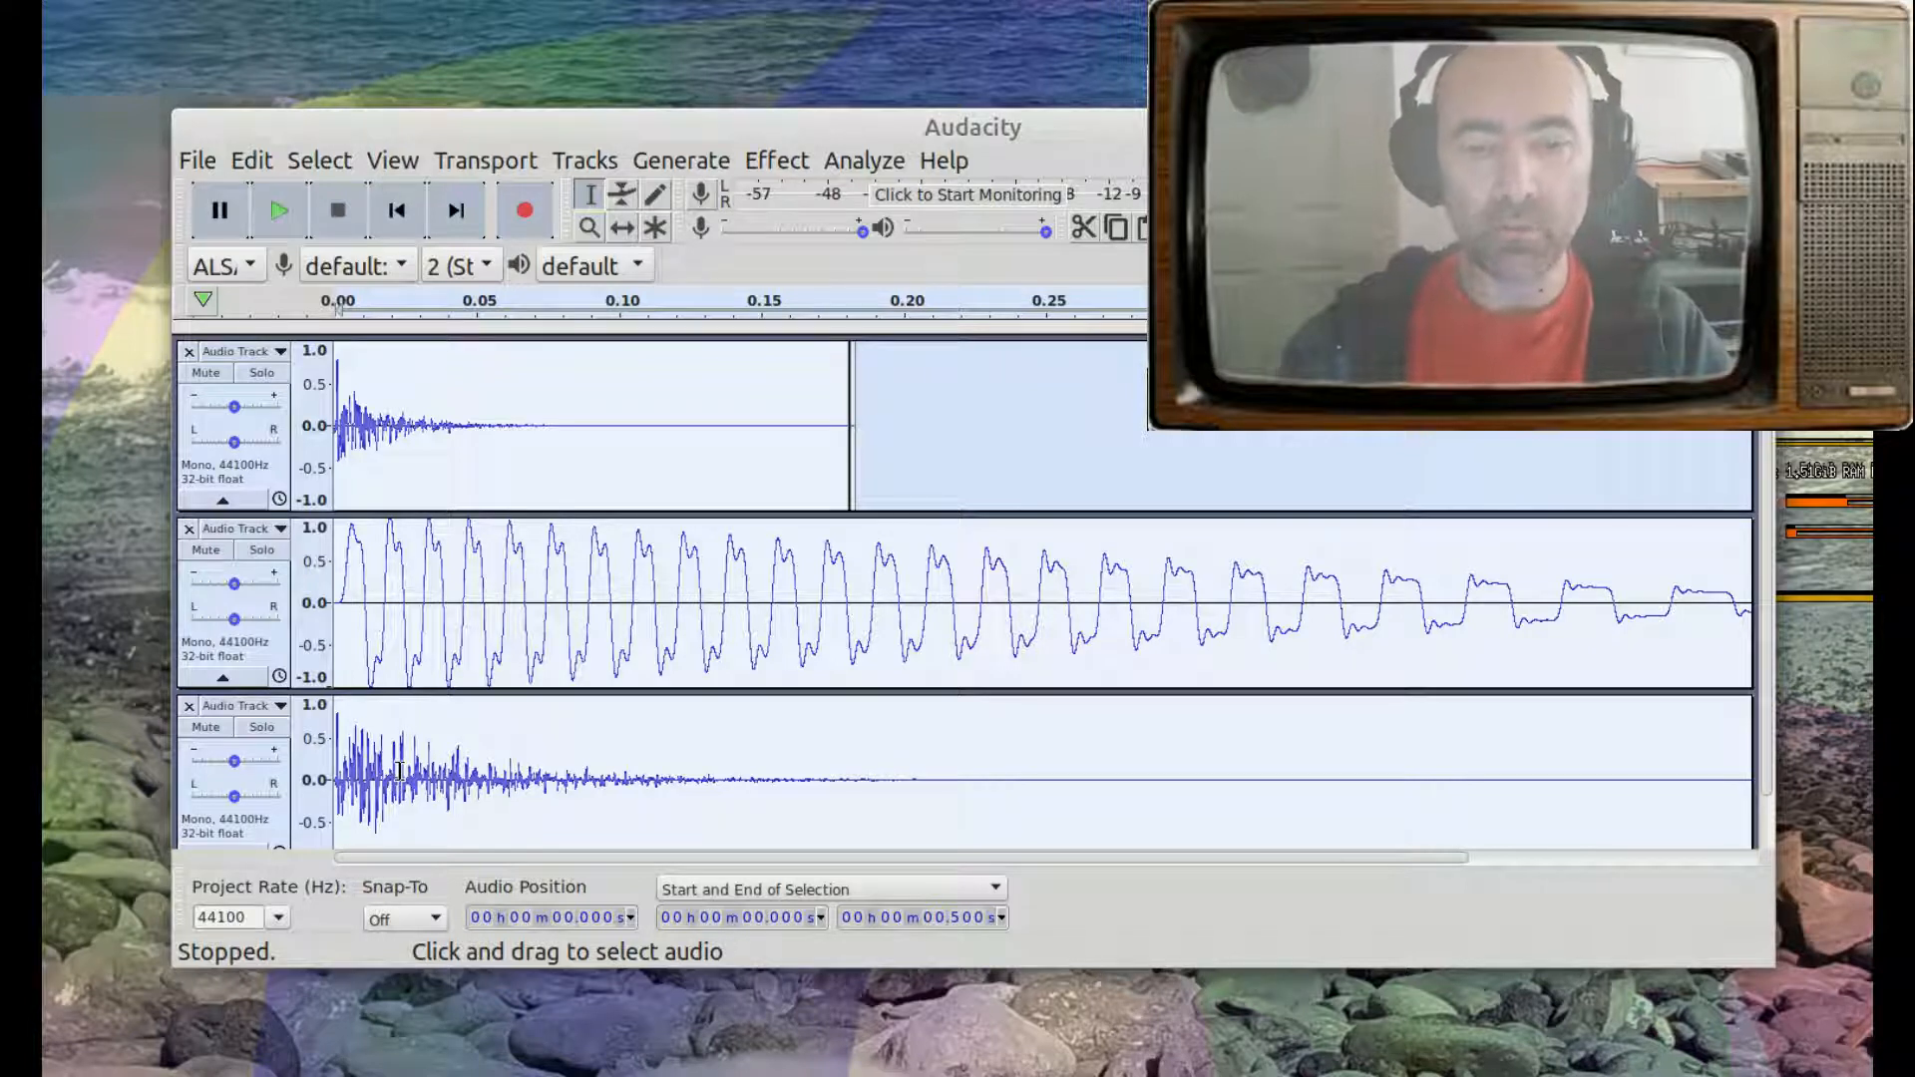
- Lower the gain of the duplicated drum track slightly and play all three tracks together several times
{"action": "left_click", "coordinate": [234, 764]}
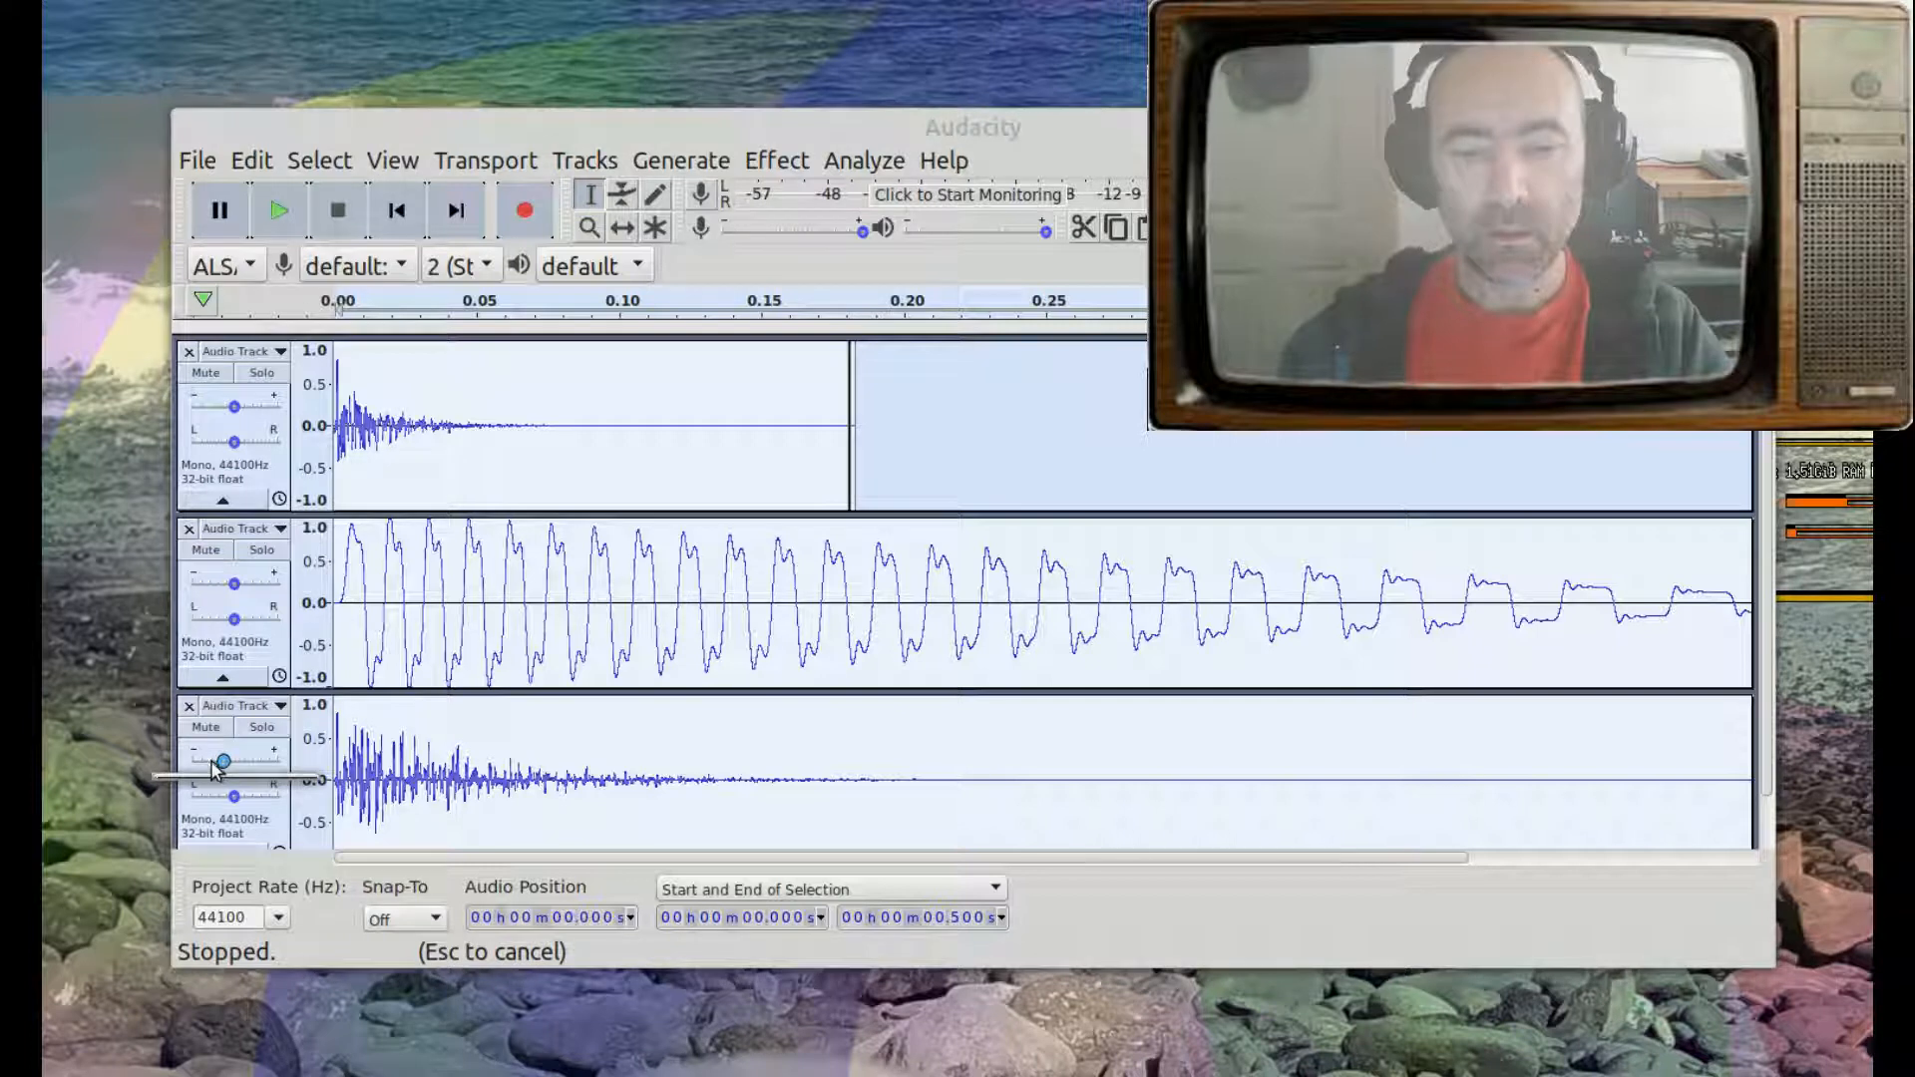
{"action": "scroll", "coordinate": [229, 768], "scroll_direction": "down", "scroll_amount": 1}
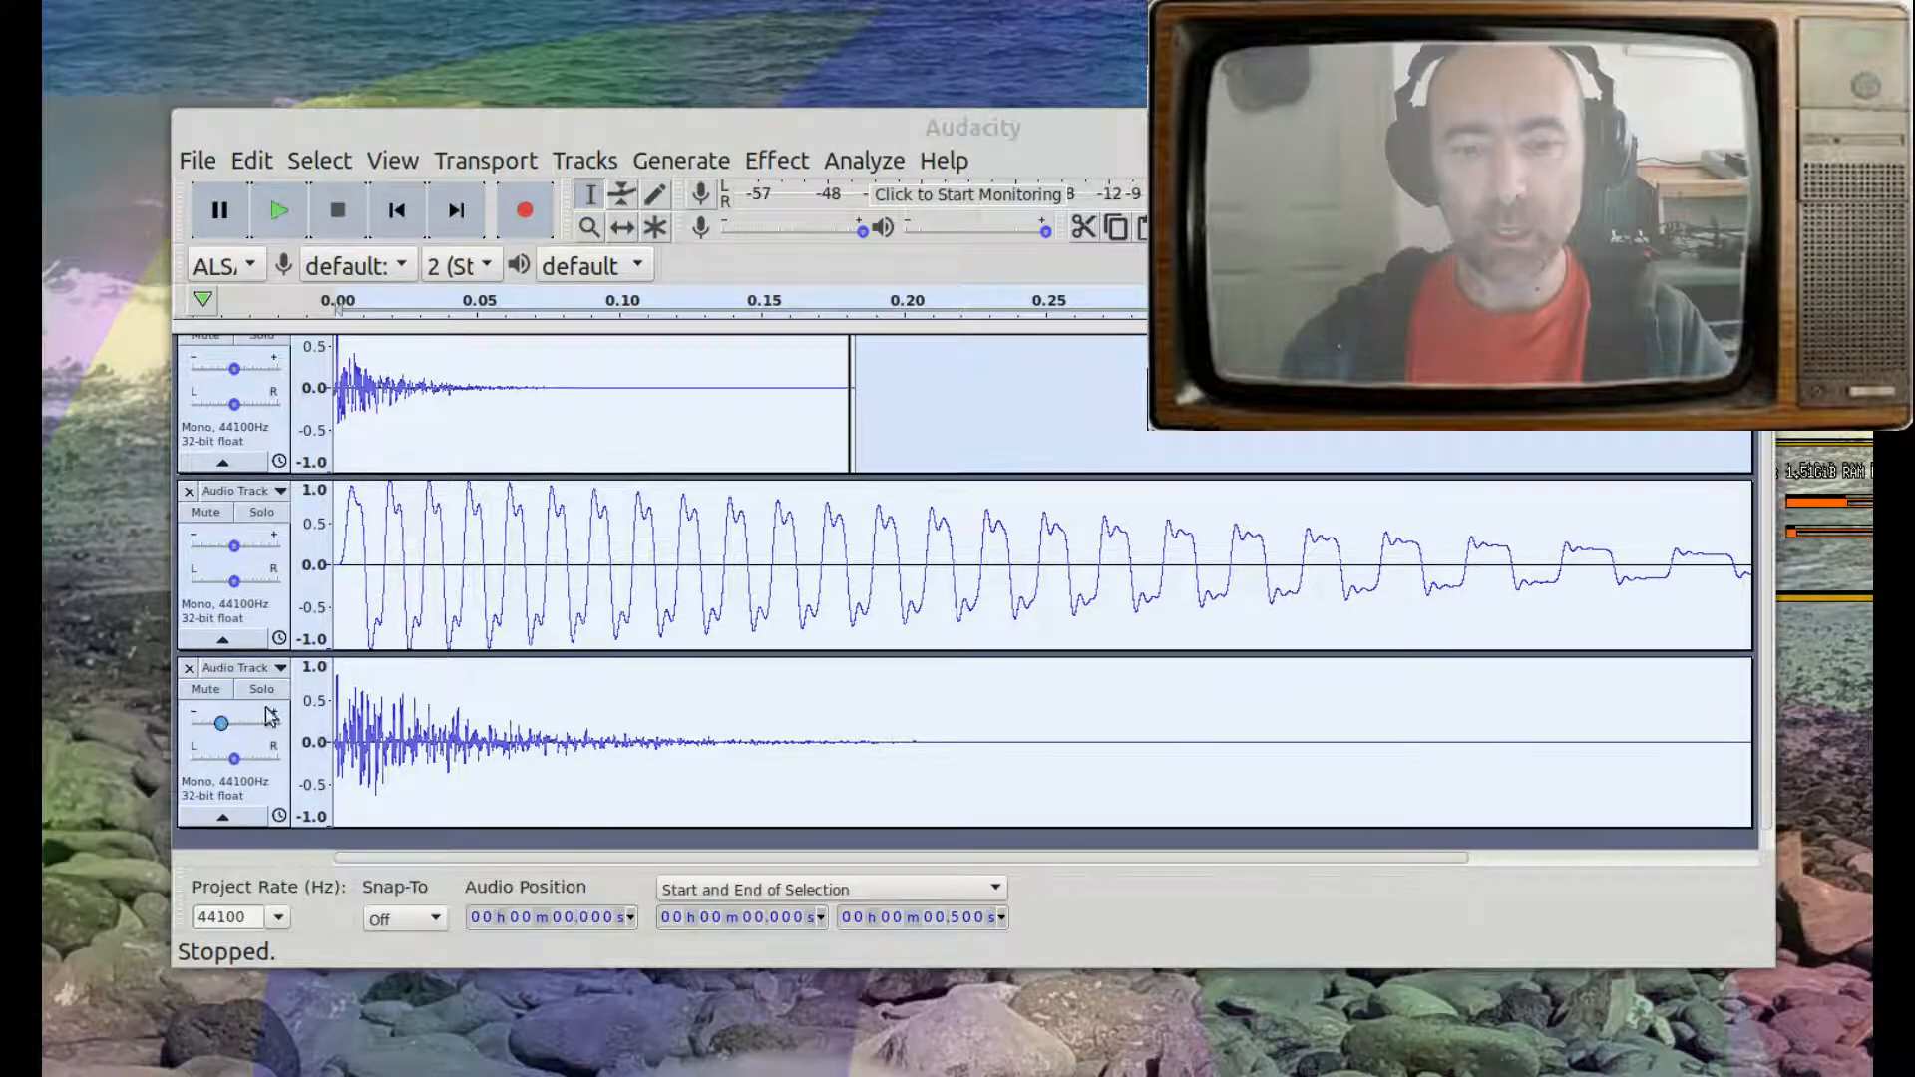
{"action": "left_click", "coordinate": [366, 302]}
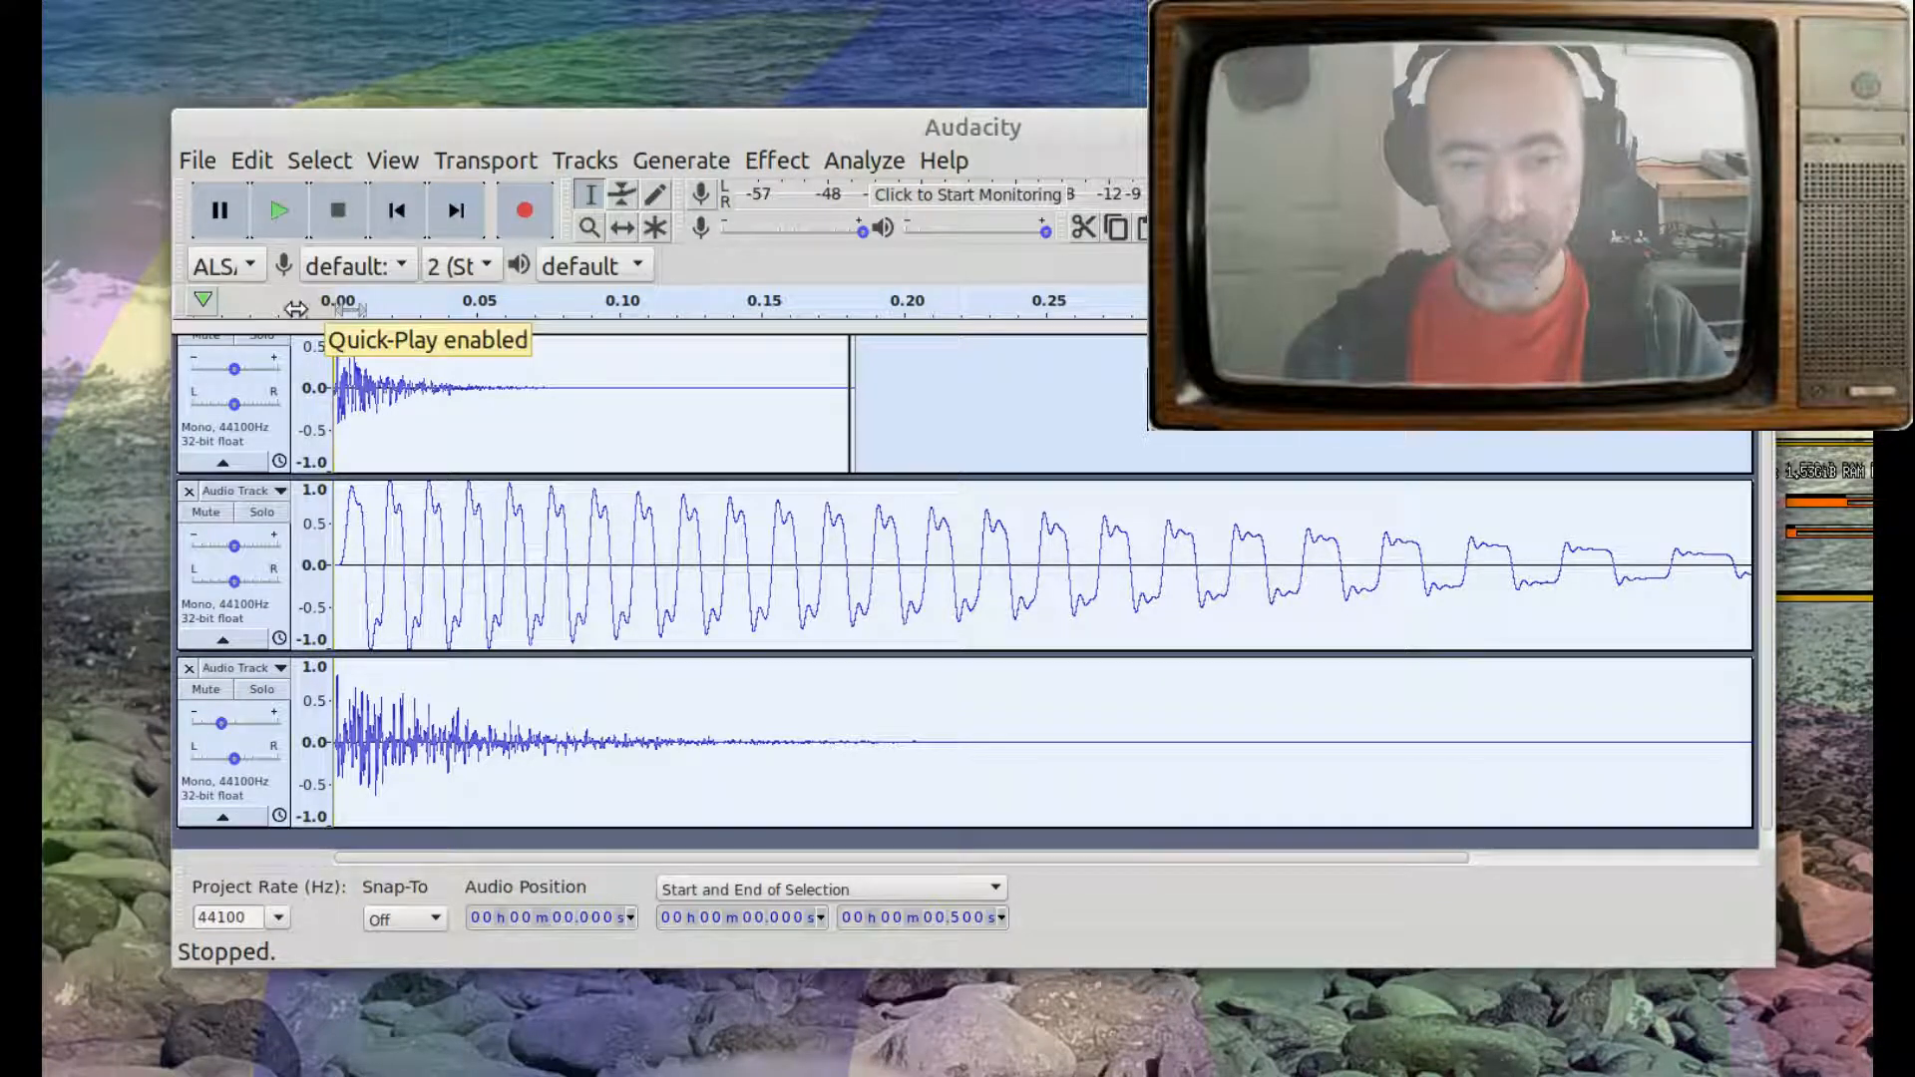
{"action": "key", "text": "space"}
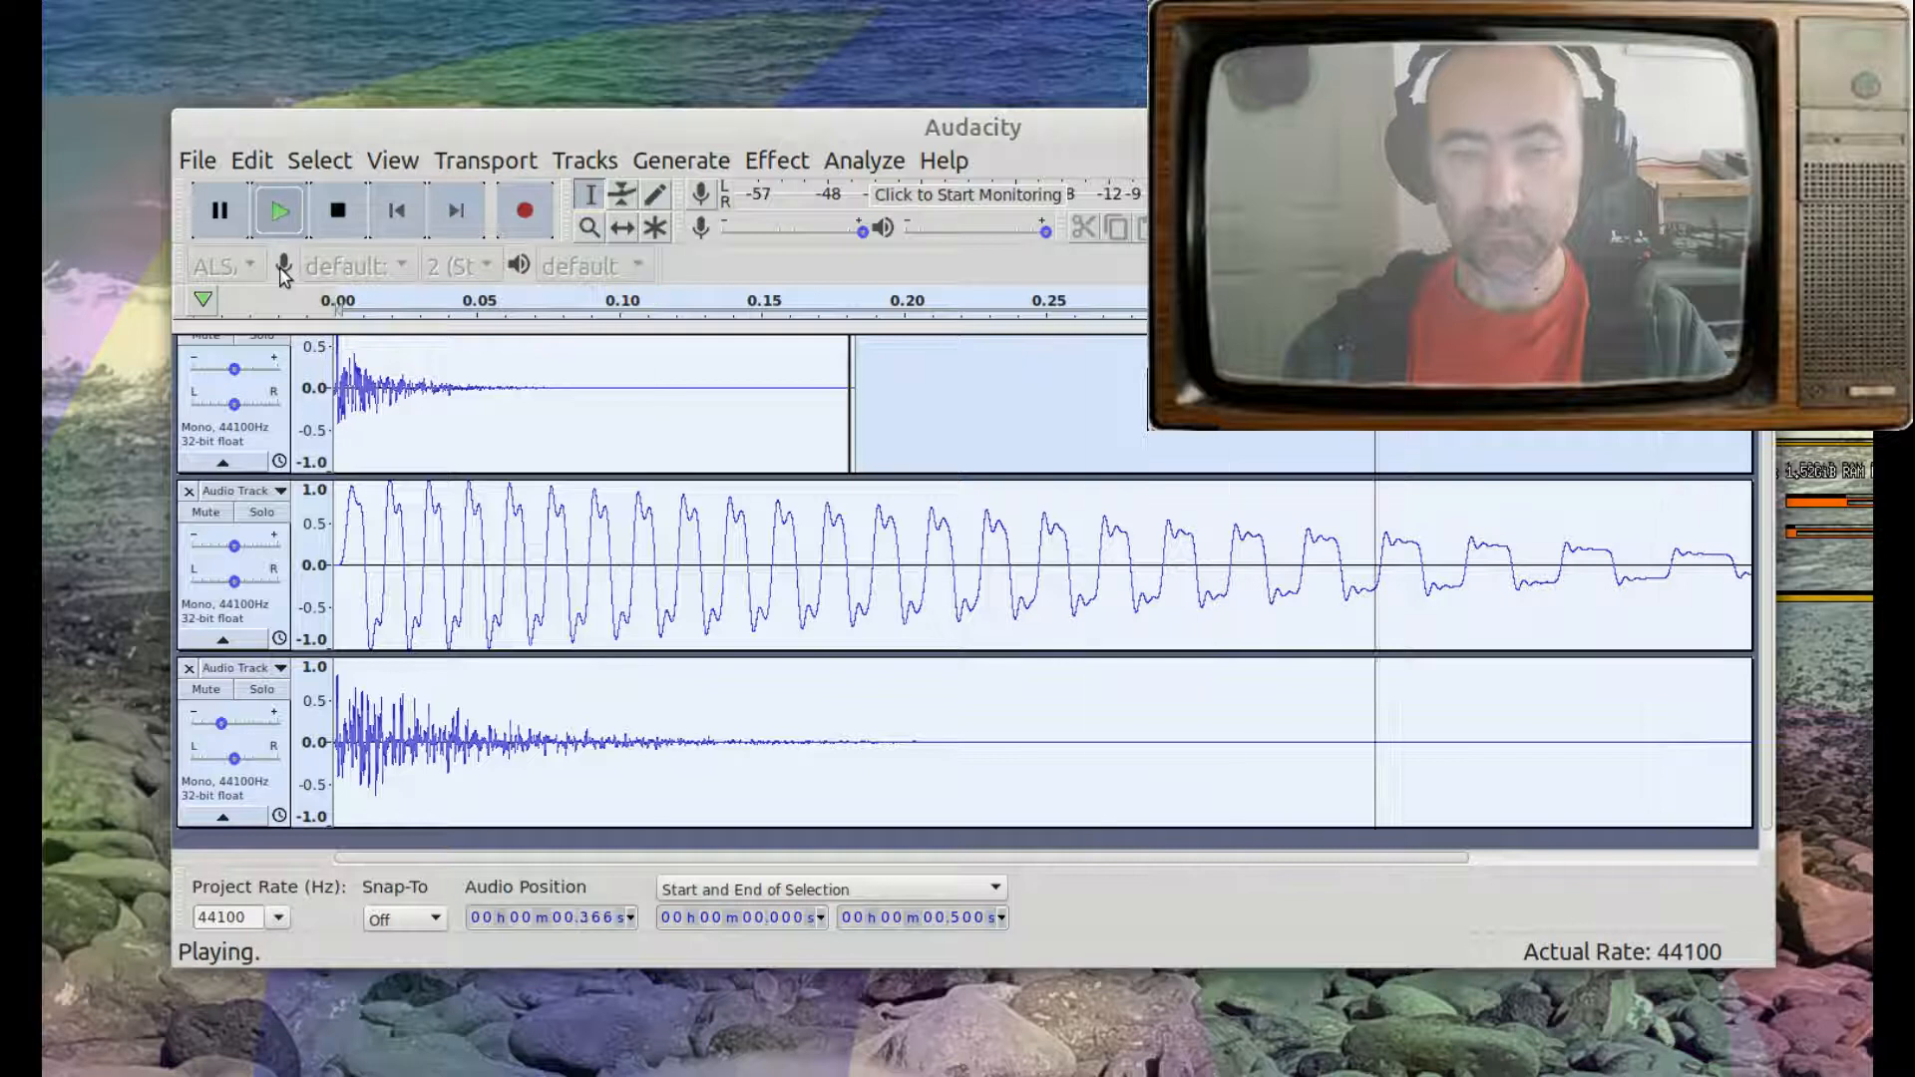
{"action": "key", "text": "space"}
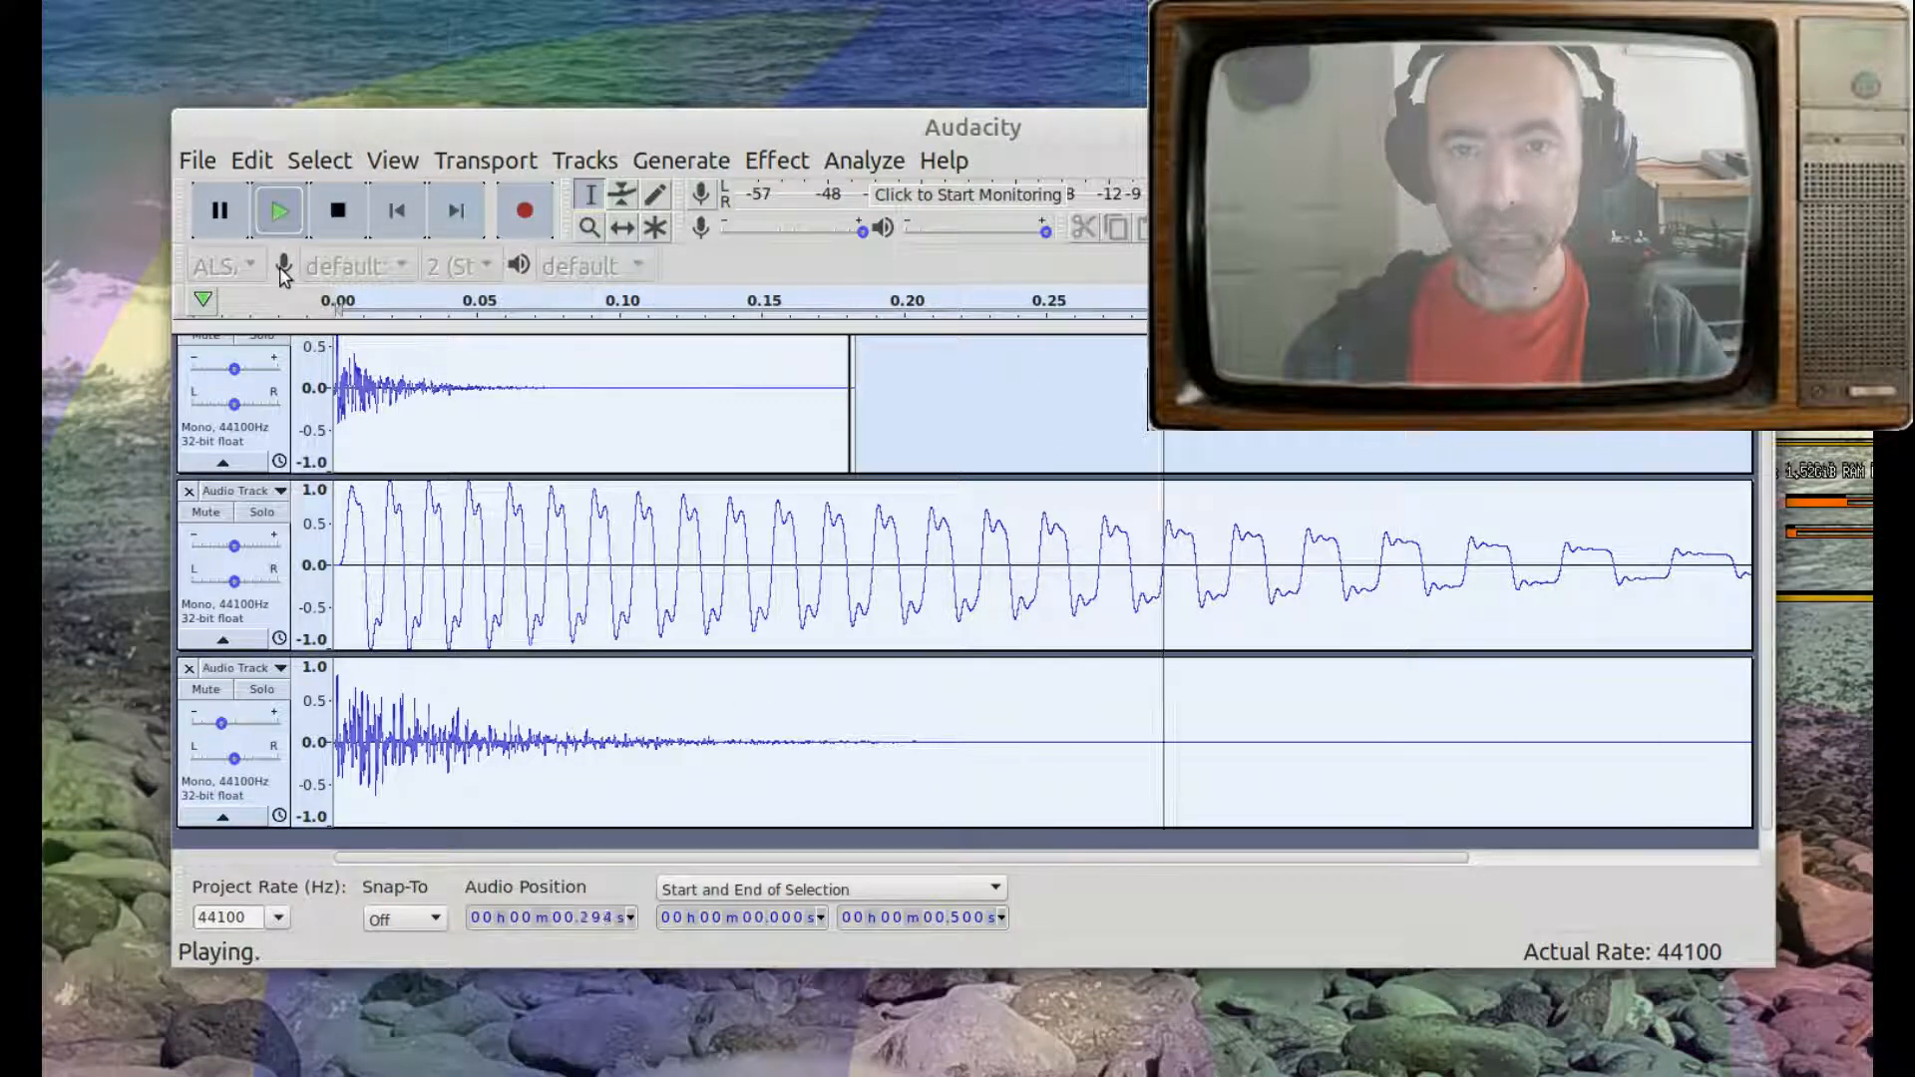
{"action": "key", "text": "space"}
{"action": "key", "text": "space"}
{"action": "key", "text": "space"}
{"action": "key", "text": "space"}
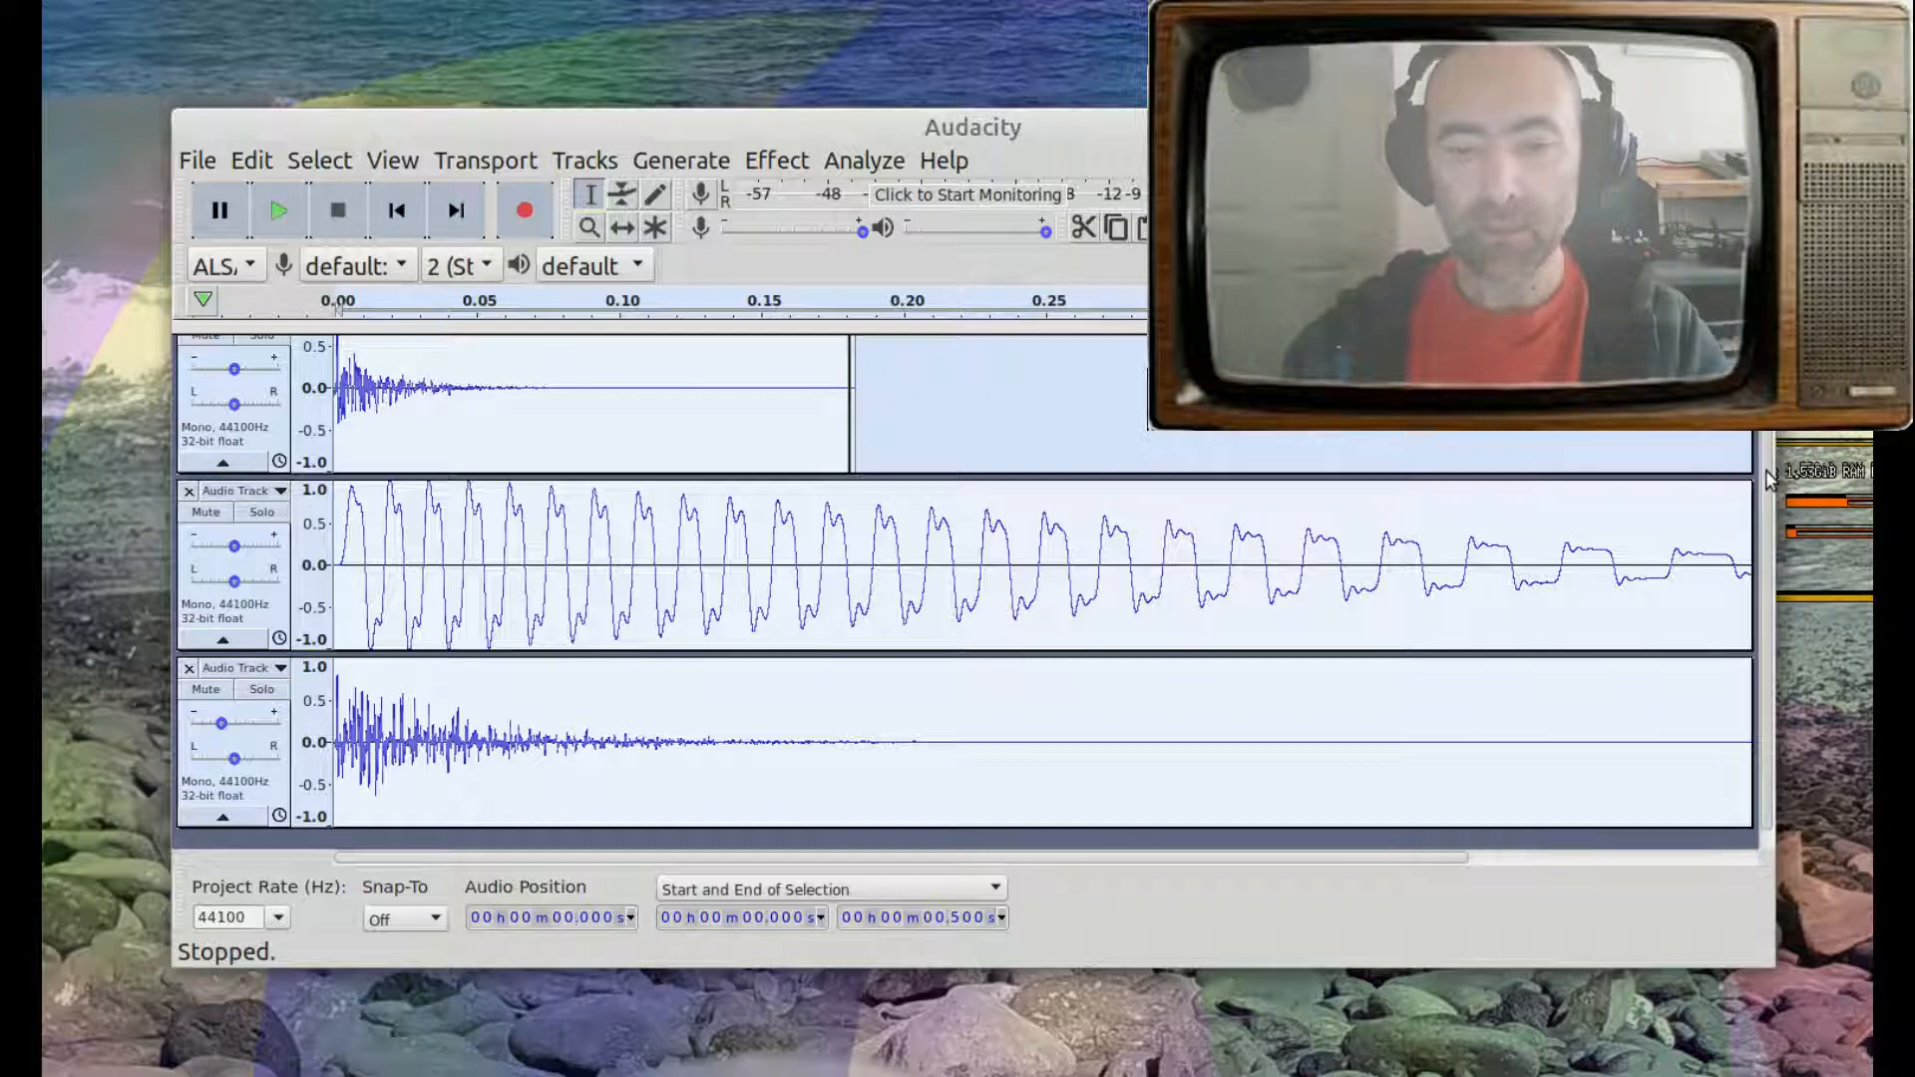
- Select the whole sped-up drum clip on the first track and preview Change Pitch on it at -24 and -12 semitones
{"action": "scroll", "coordinate": [618, 399], "scroll_direction": "up", "scroll_amount": 1}
{"action": "left_click", "coordinate": [615, 426]}
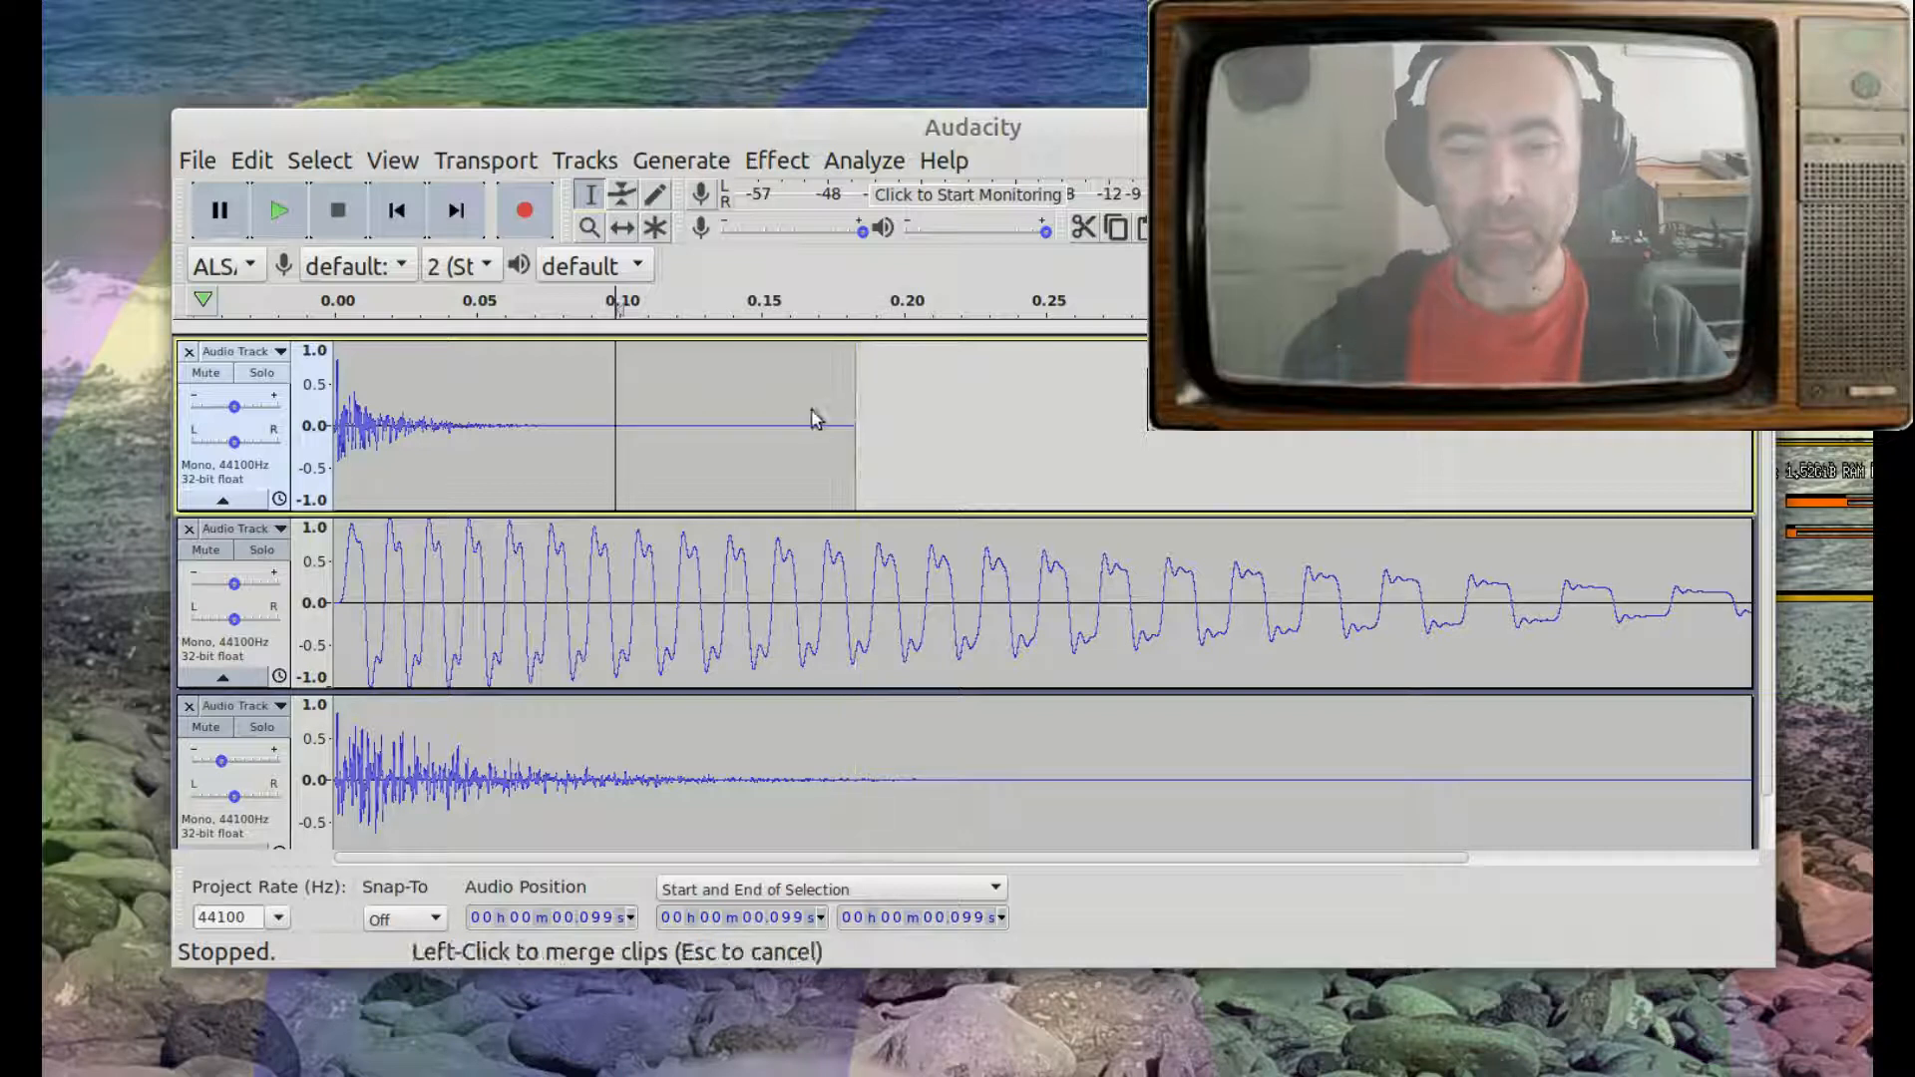
{"action": "left_click_drag", "start_coordinate": [853, 413], "coordinate": [338, 414]}
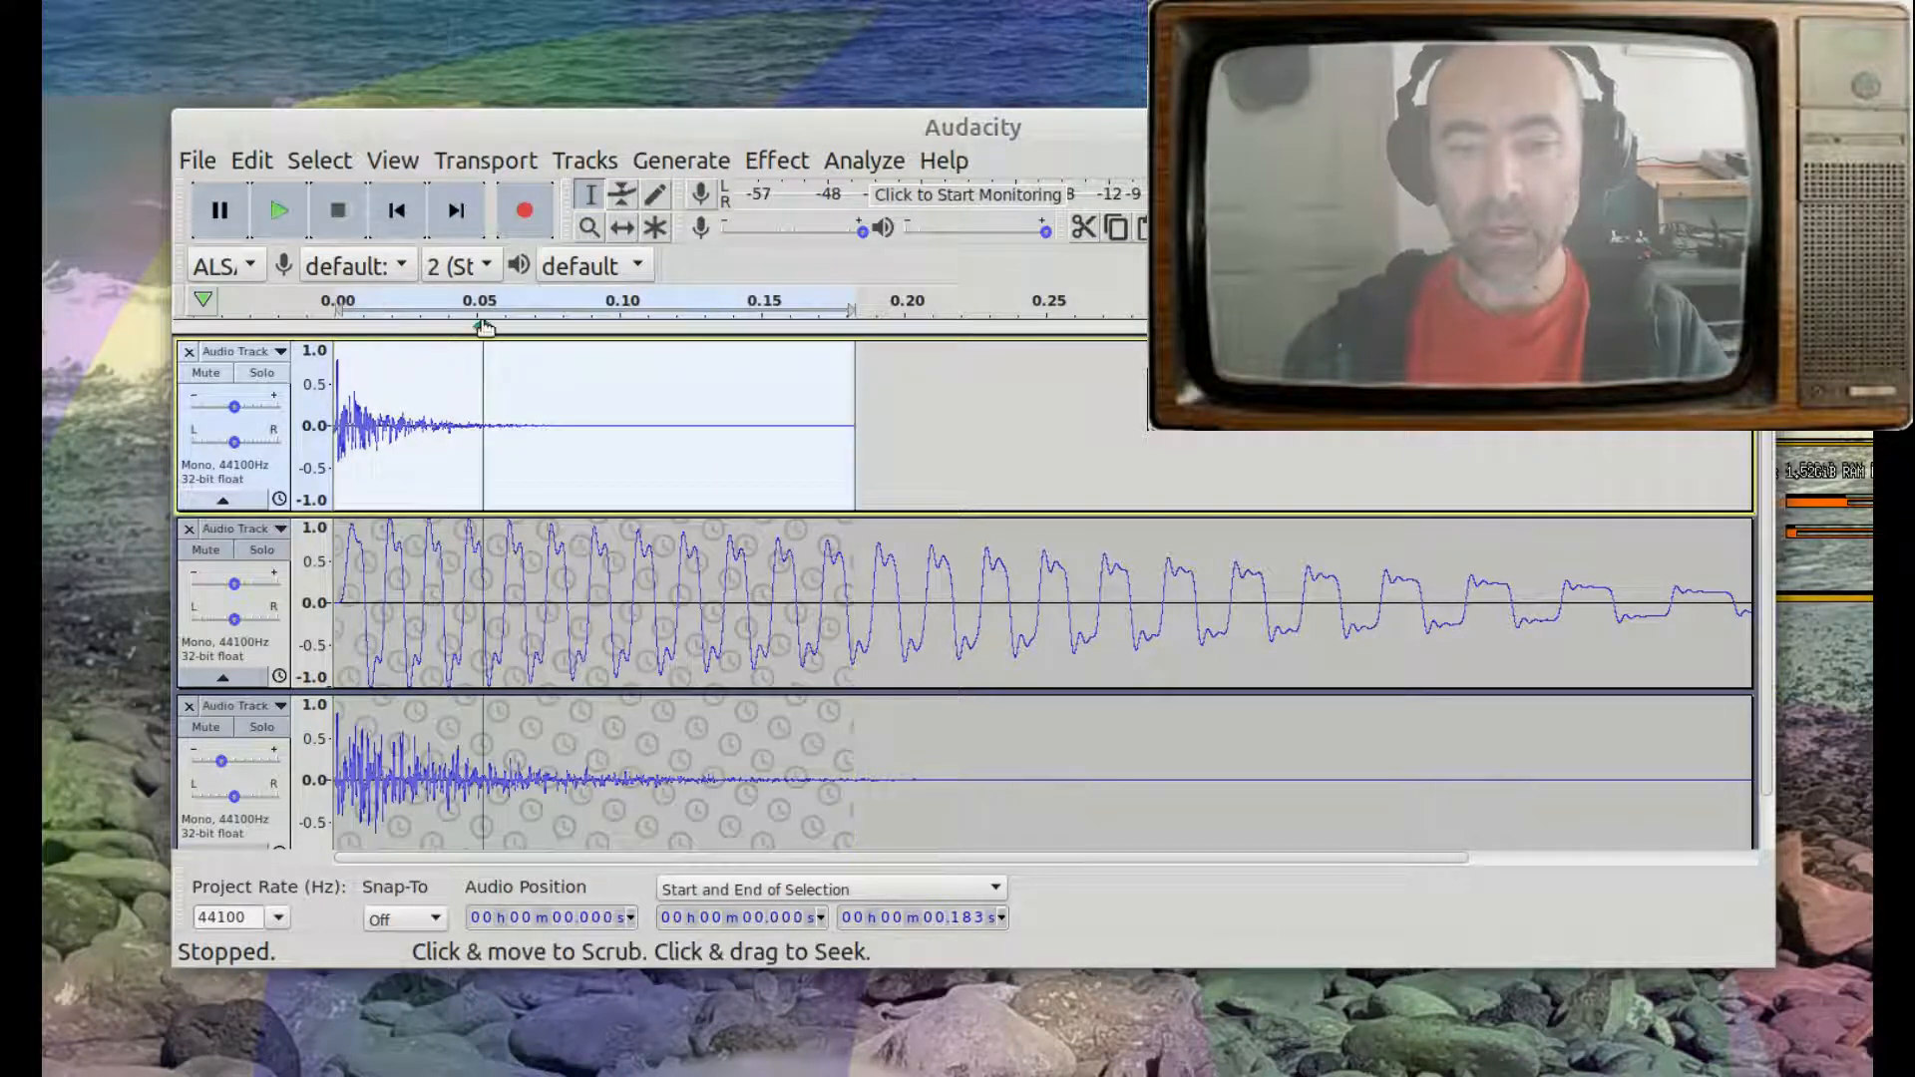
{"action": "left_click", "coordinate": [764, 163]}
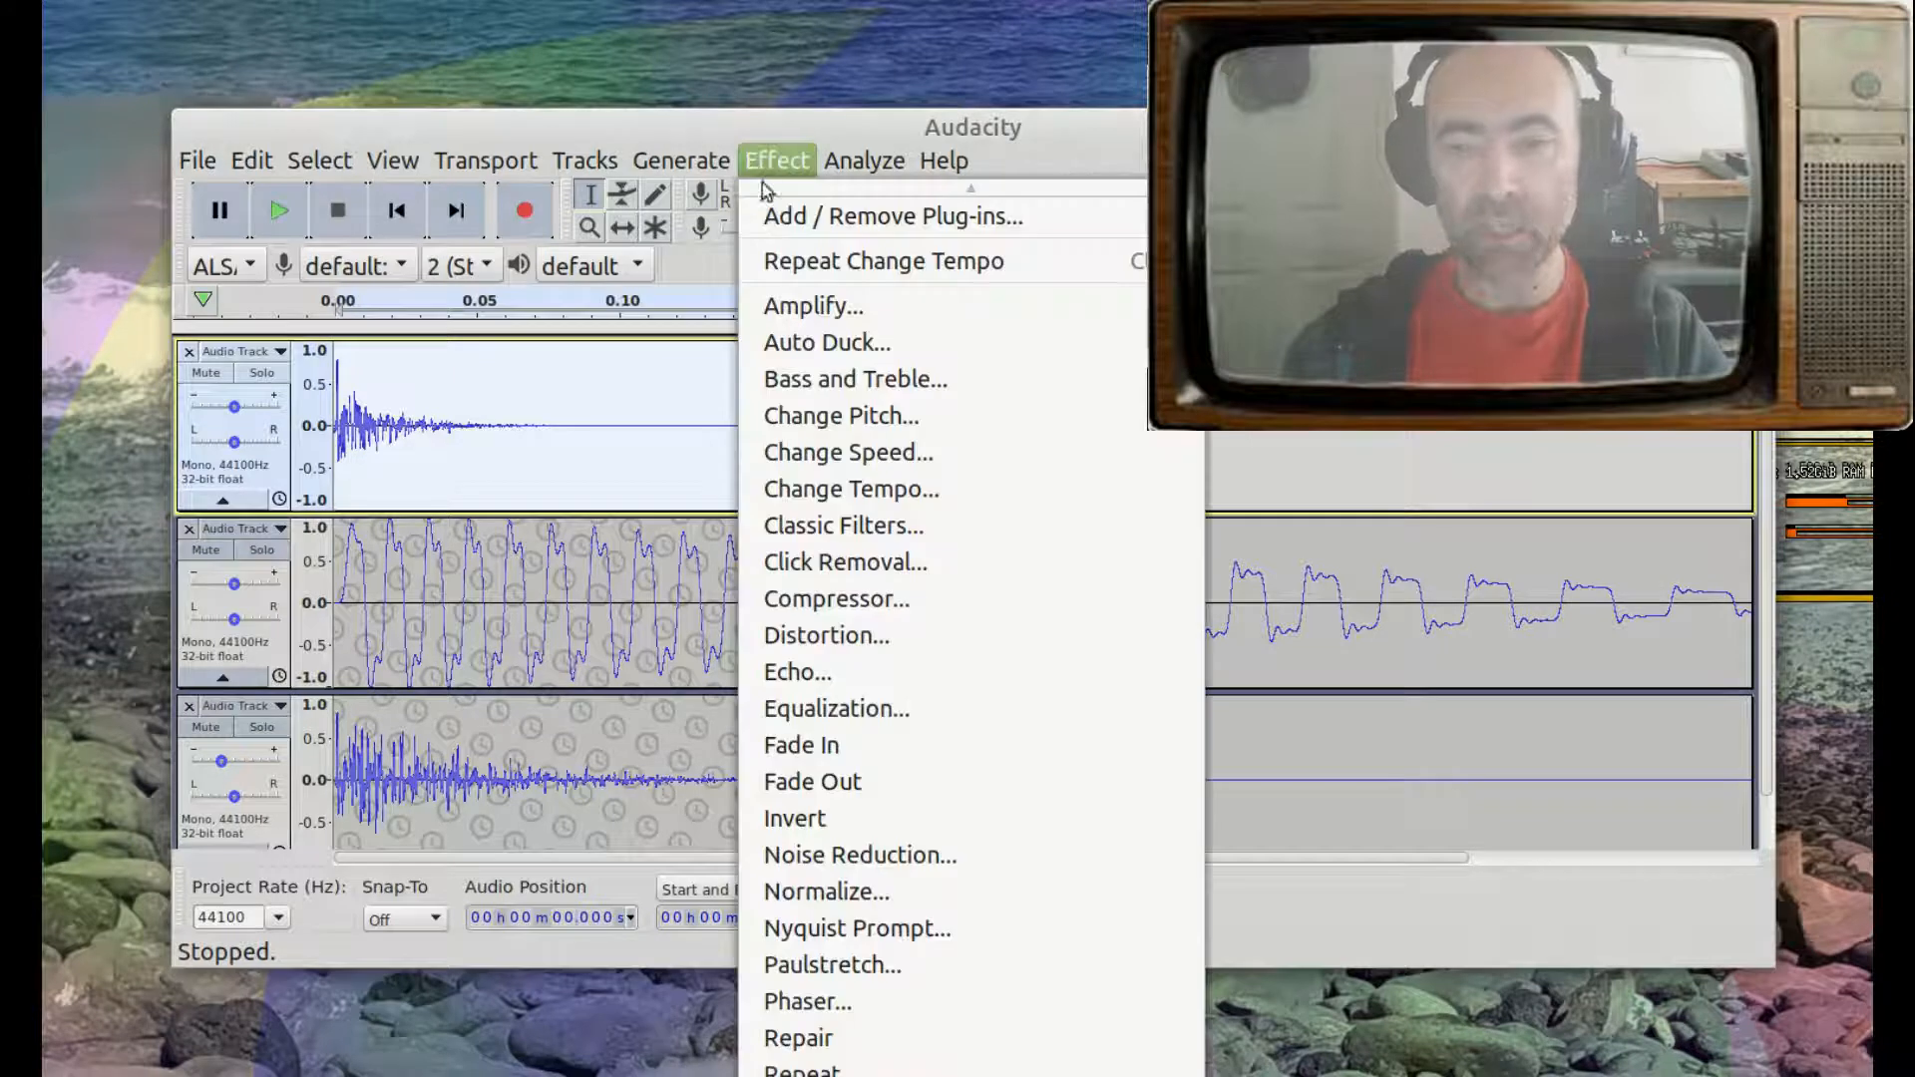
{"action": "left_click", "coordinate": [884, 413]}
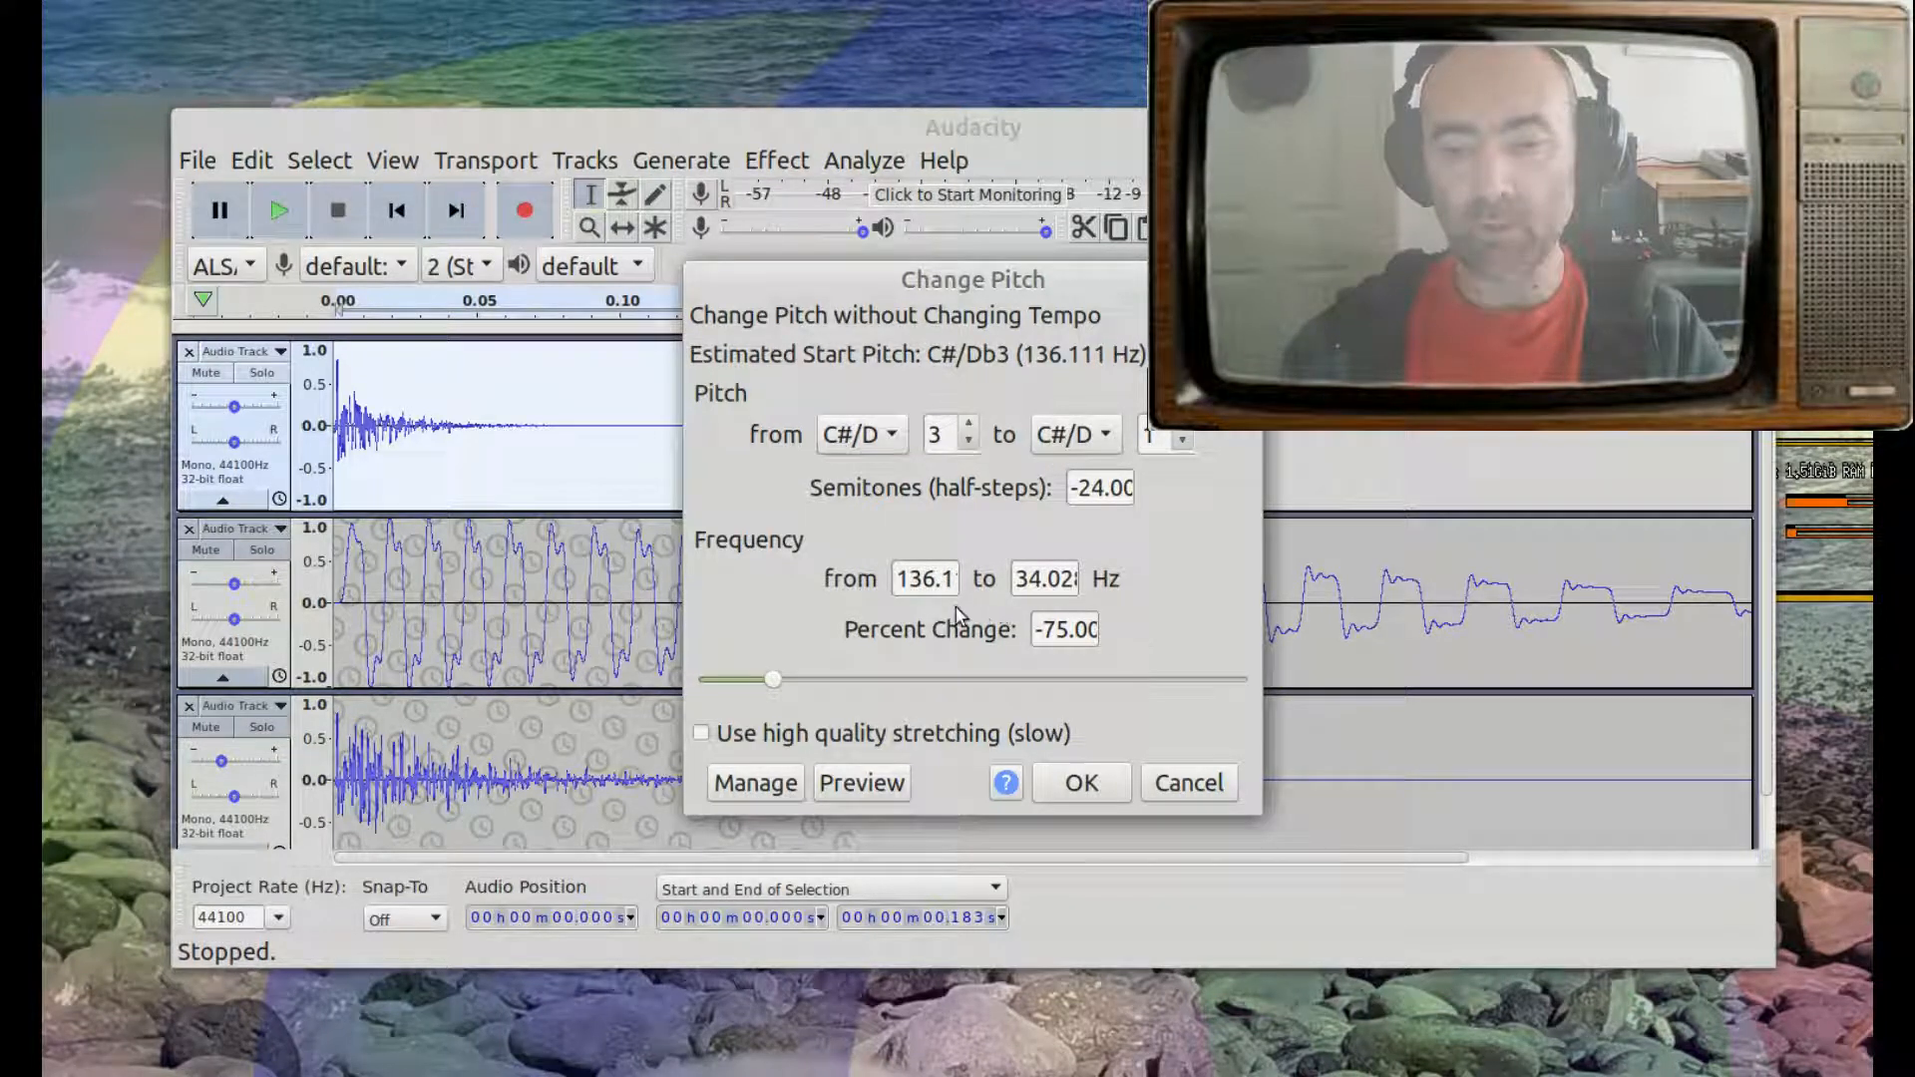
{"action": "left_click", "coordinate": [885, 785]}
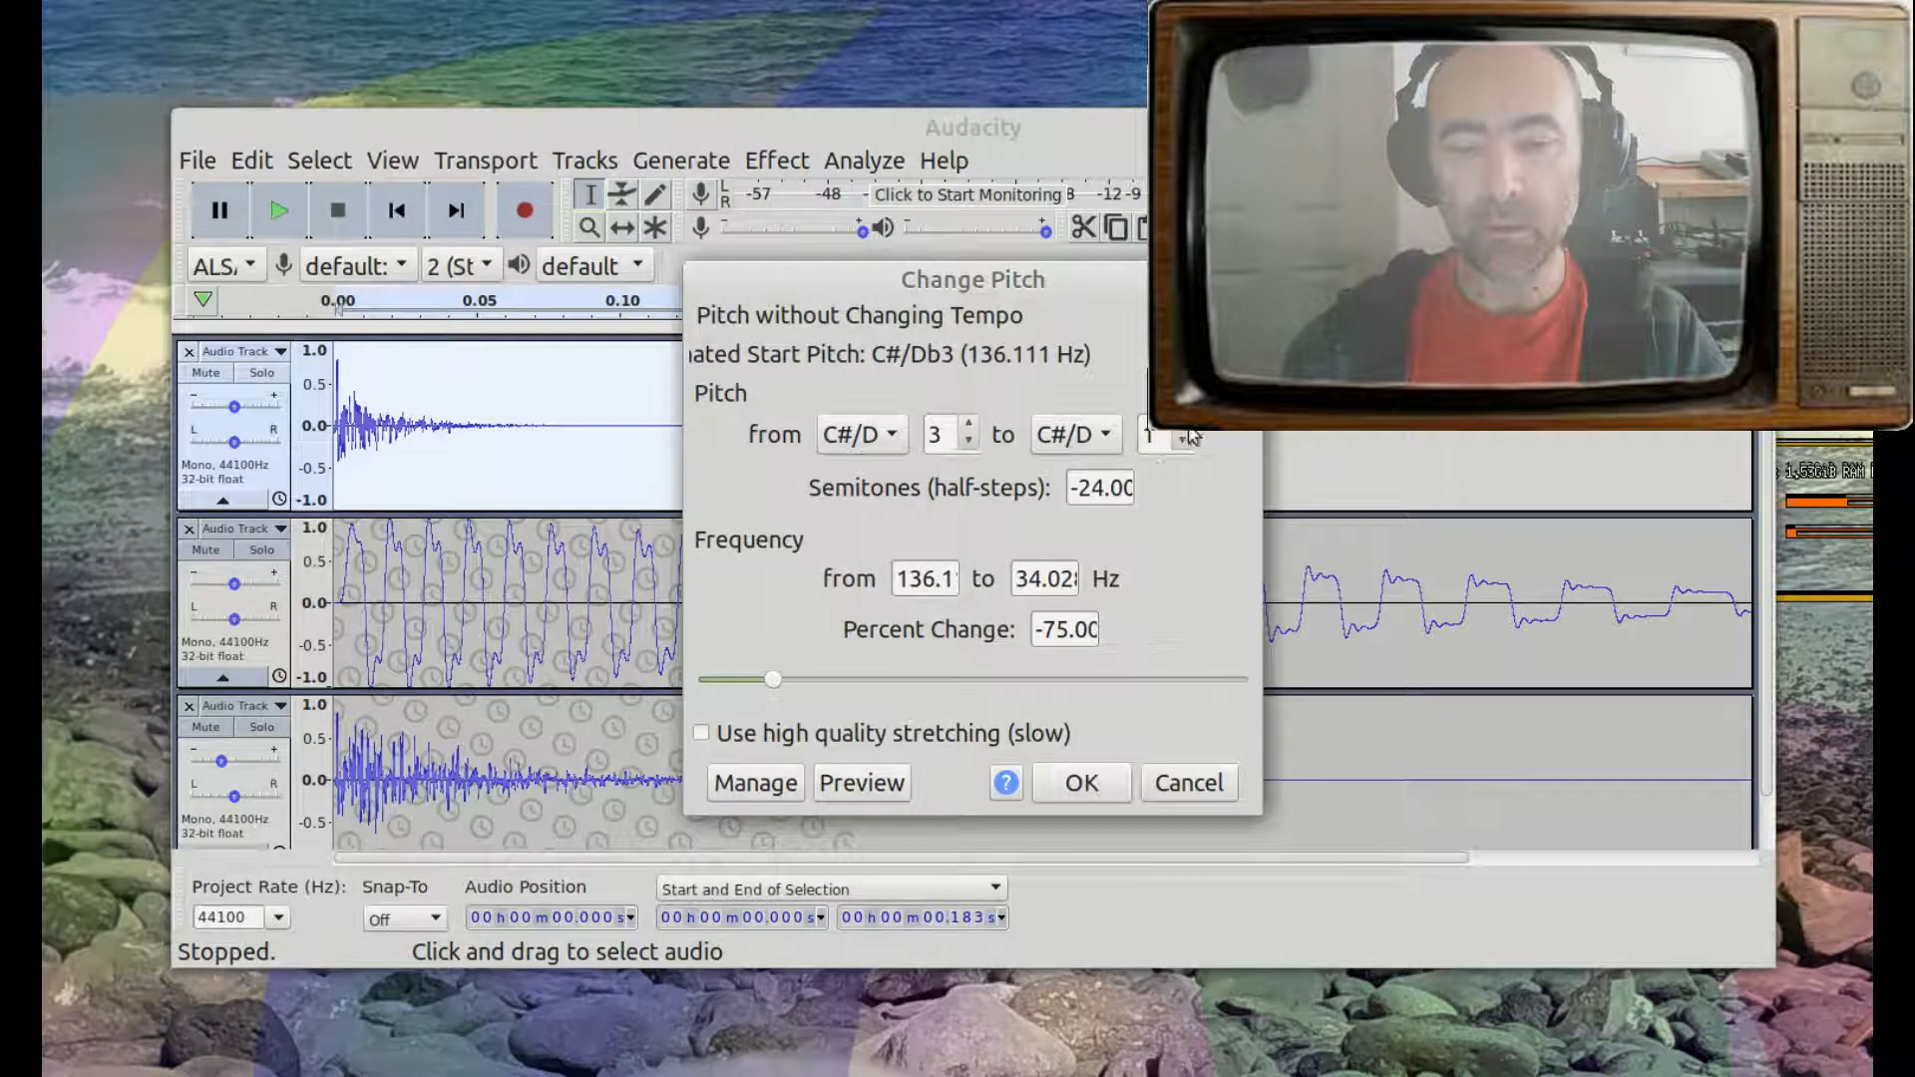
{"action": "left_click", "coordinate": [1186, 430]}
{"action": "left_click", "coordinate": [880, 782]}
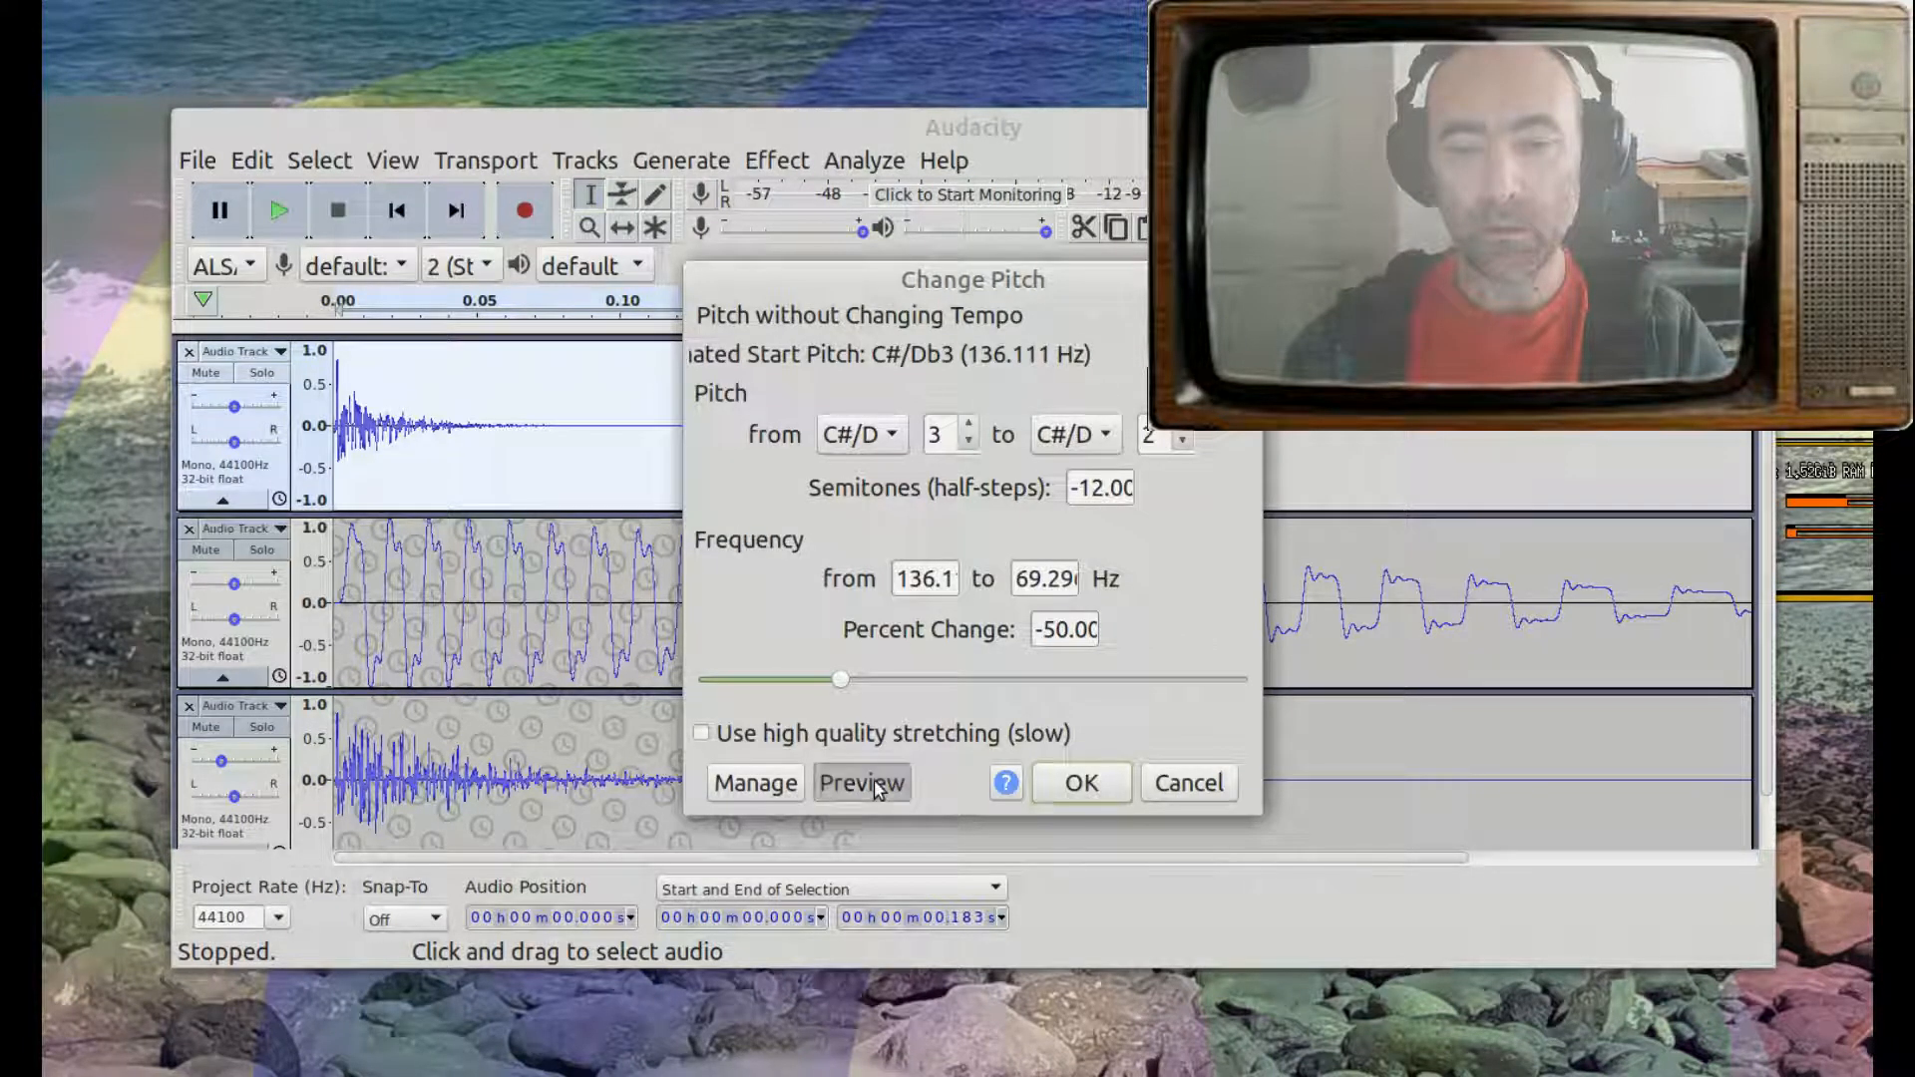
{"action": "left_click", "coordinate": [880, 784]}
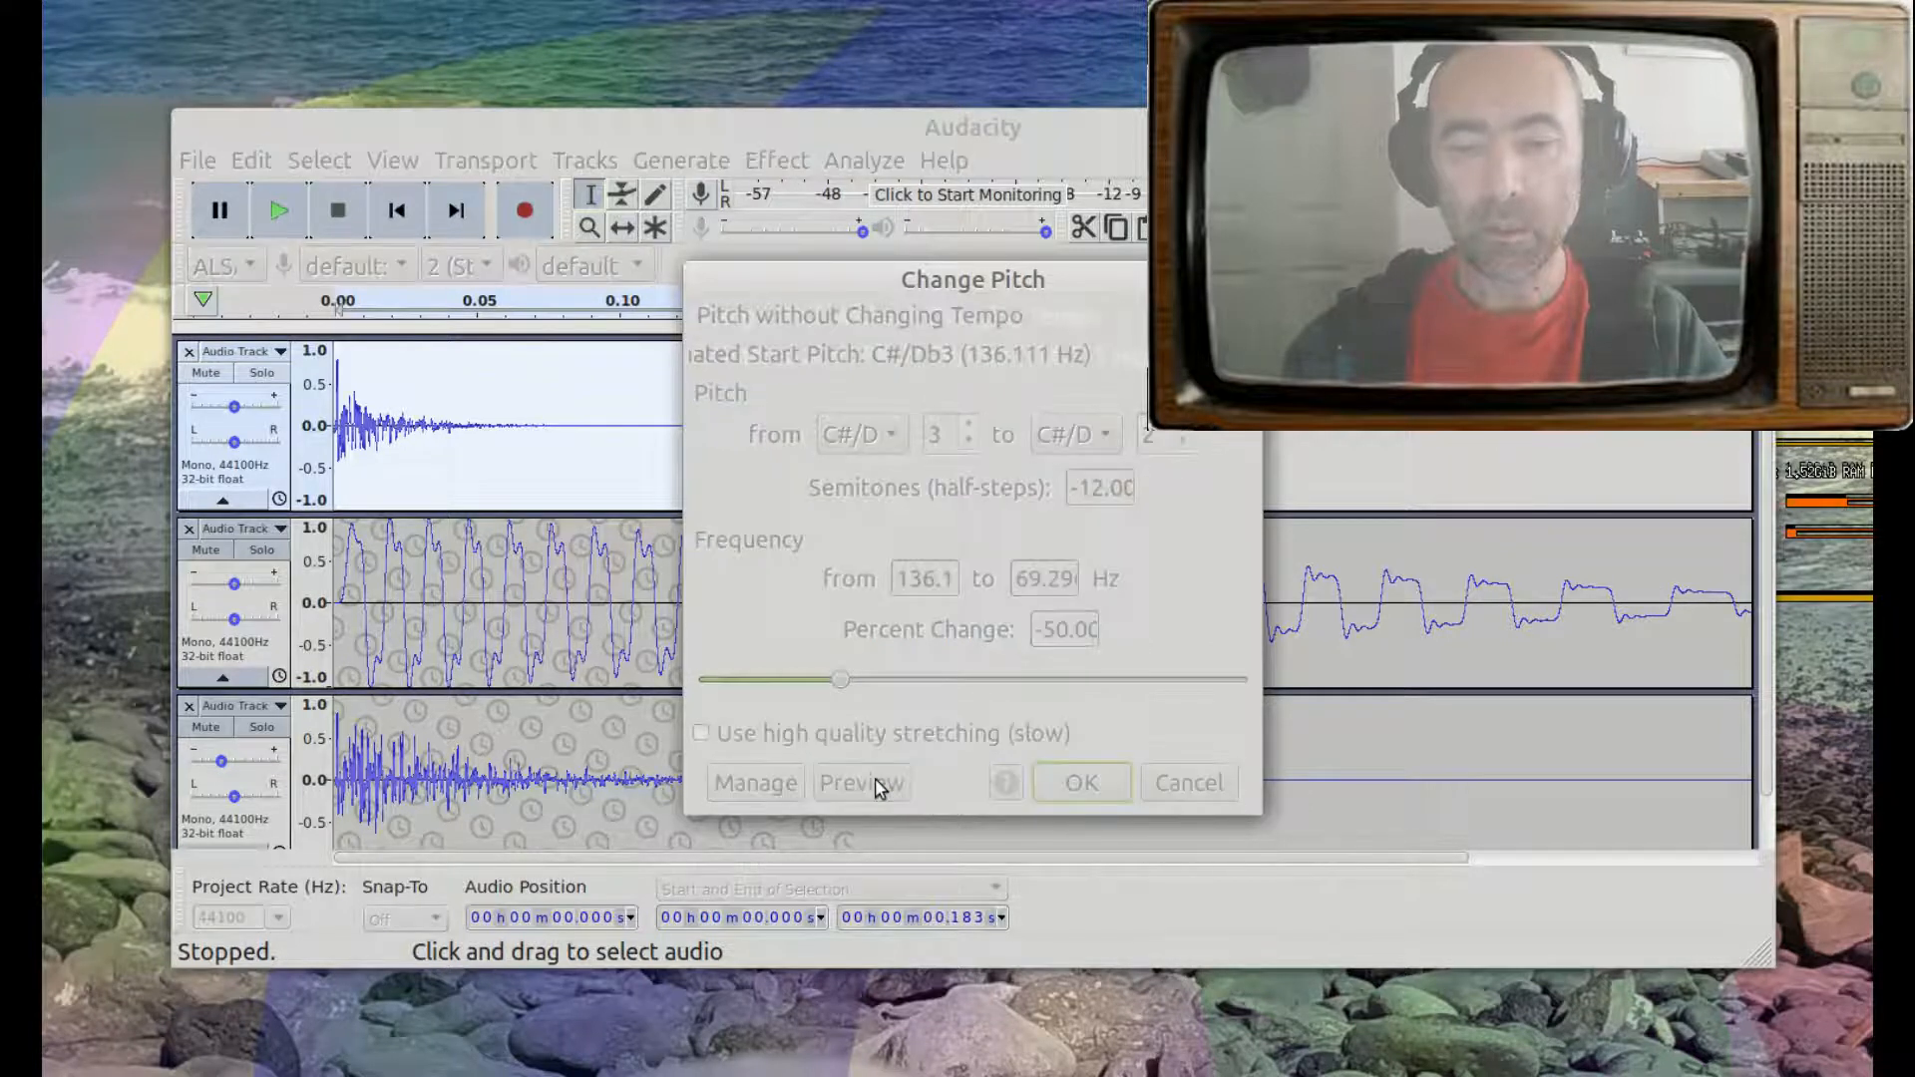
{"action": "left_click", "coordinate": [878, 785]}
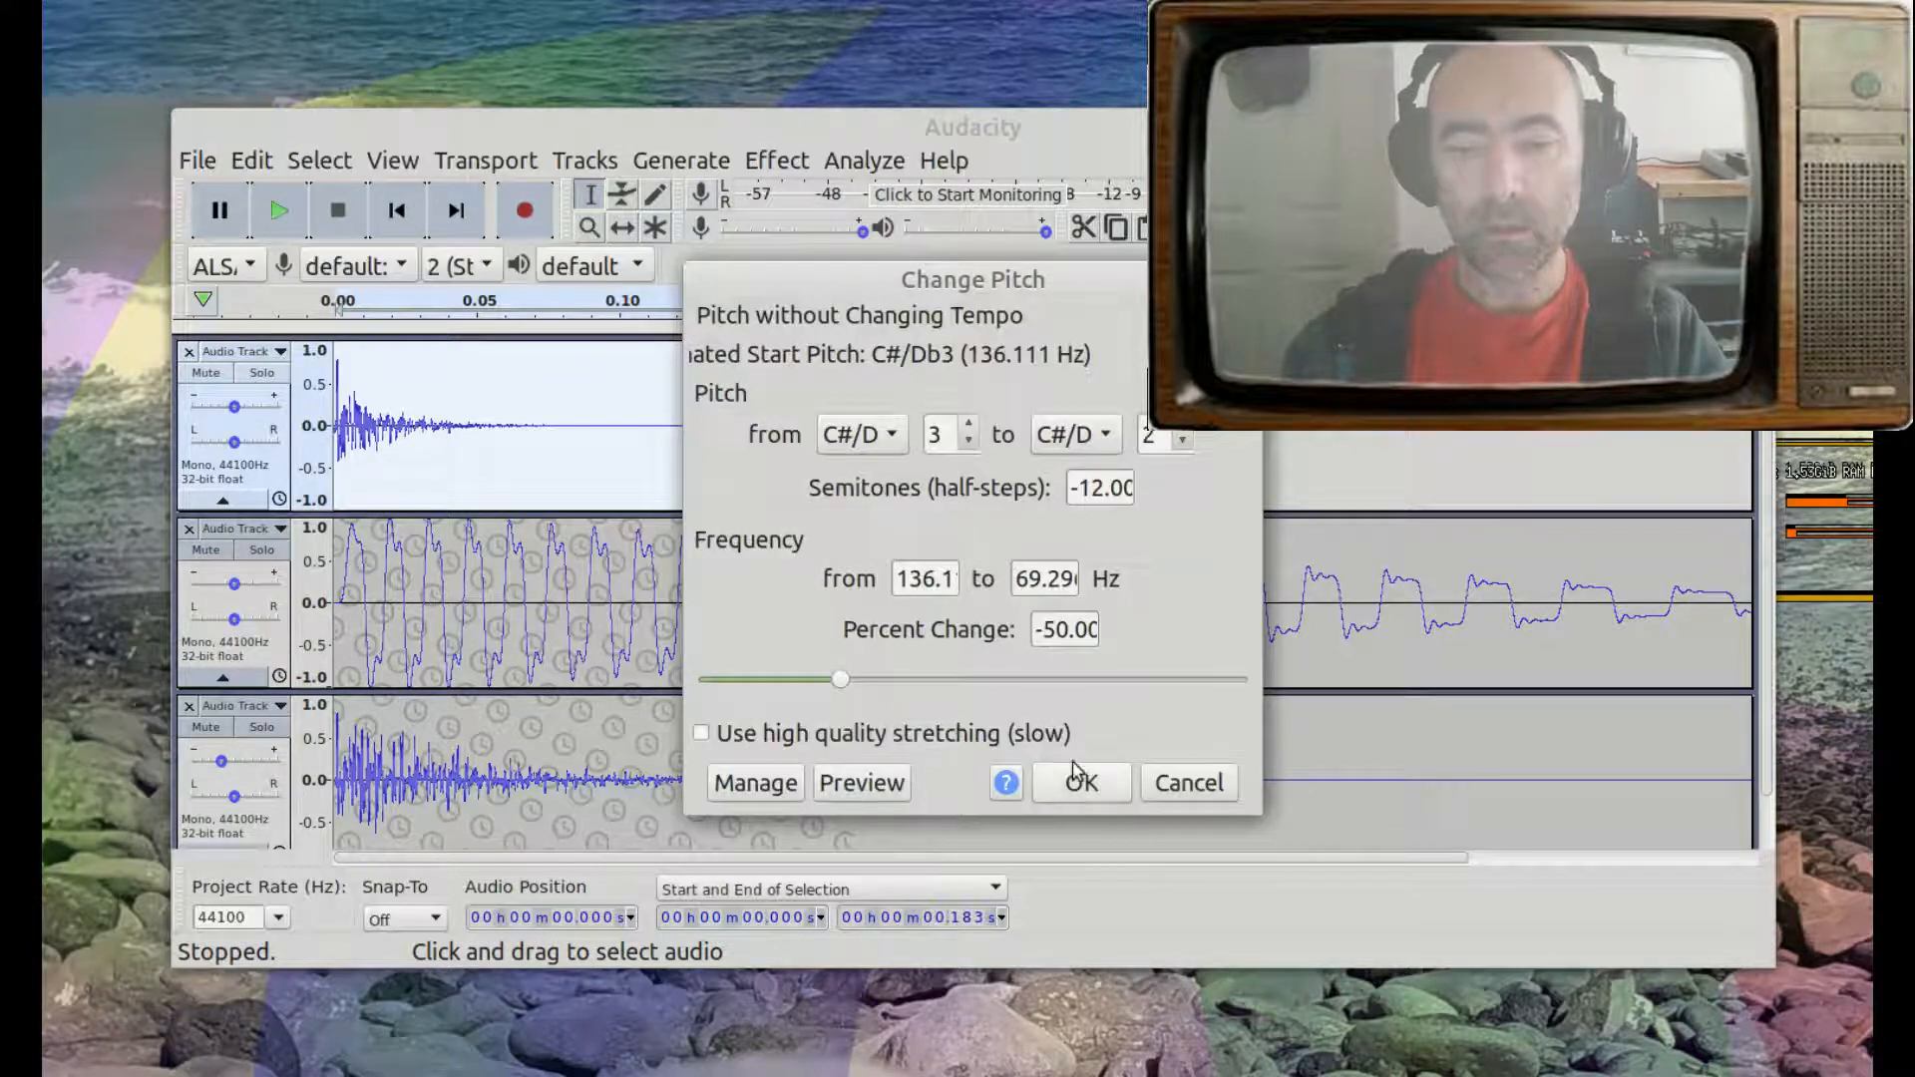
- Set the pitch change to -18 semitones, preview it, and apply it to the sped-up drum clip
{"action": "left_click", "coordinate": [1179, 439]}
{"action": "double_click", "coordinate": [1092, 486]}
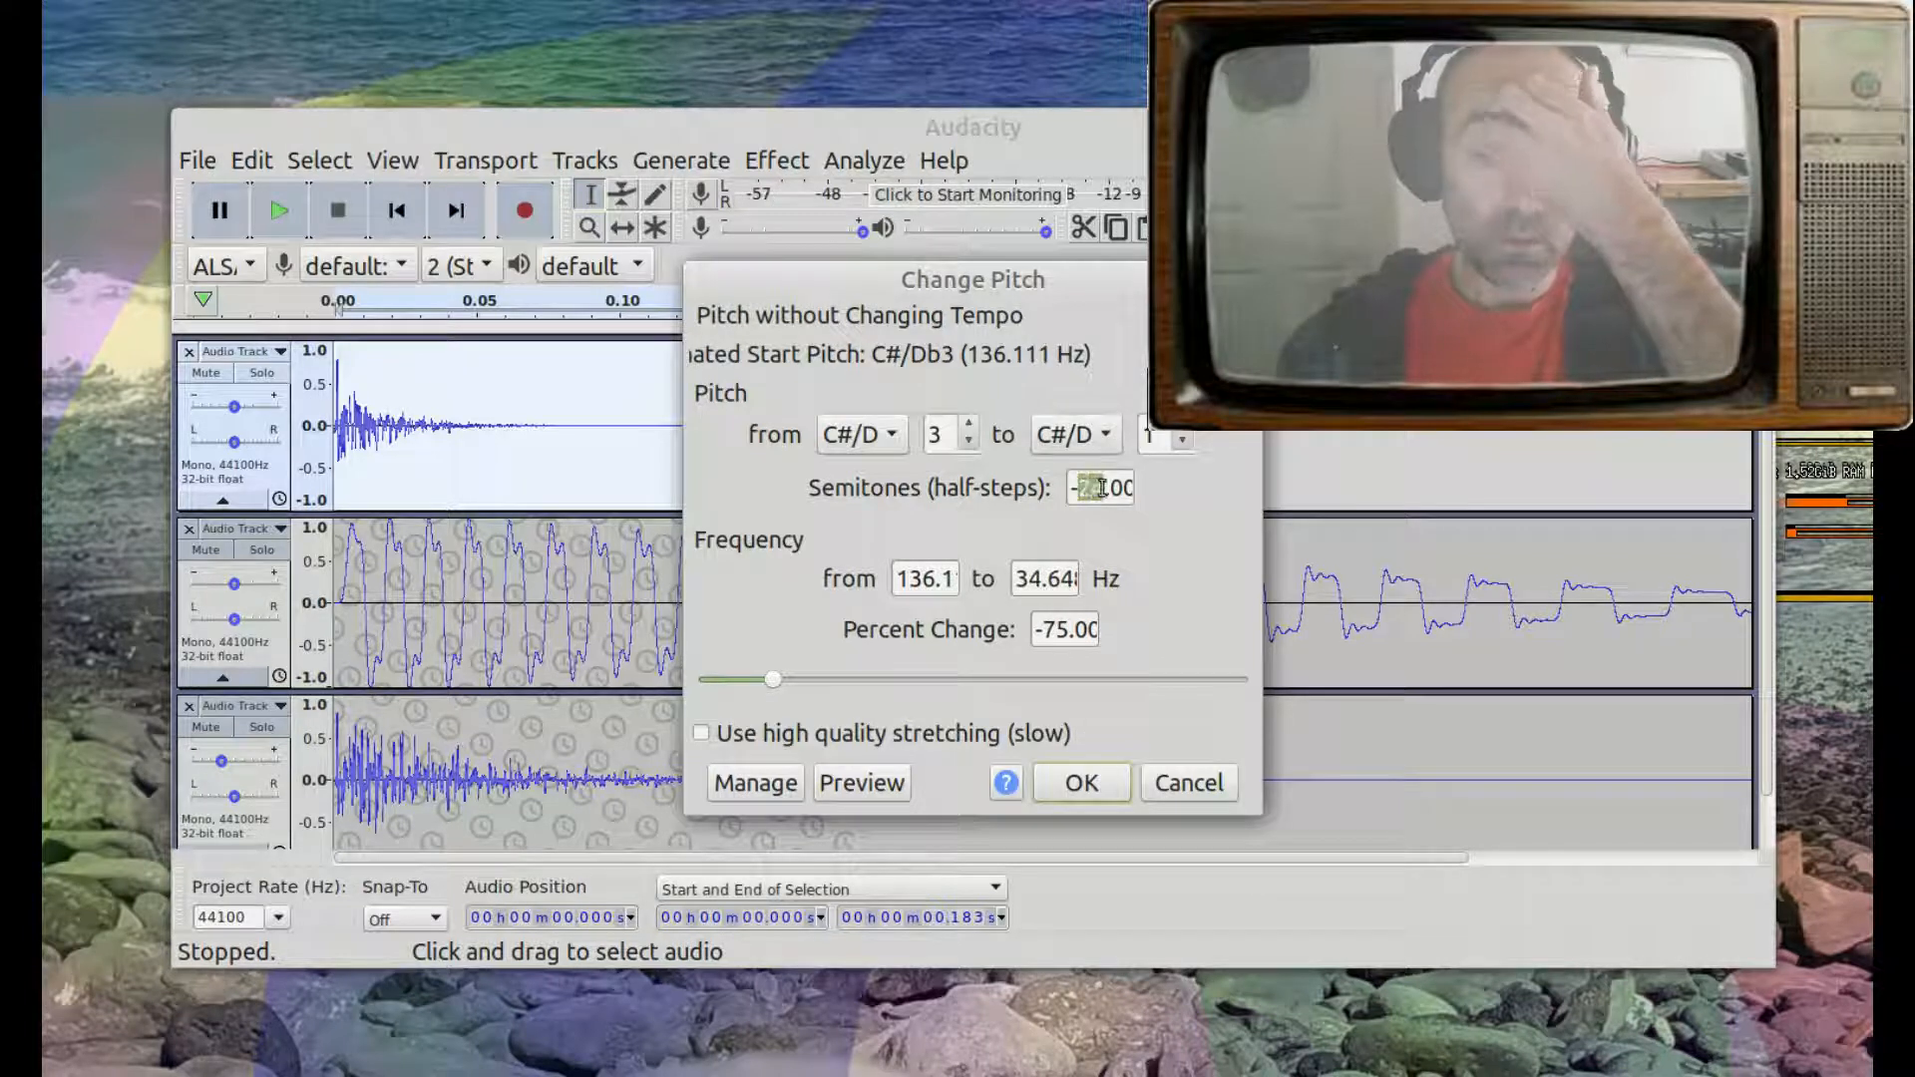
{"action": "triple_click", "coordinate": [1102, 487]}
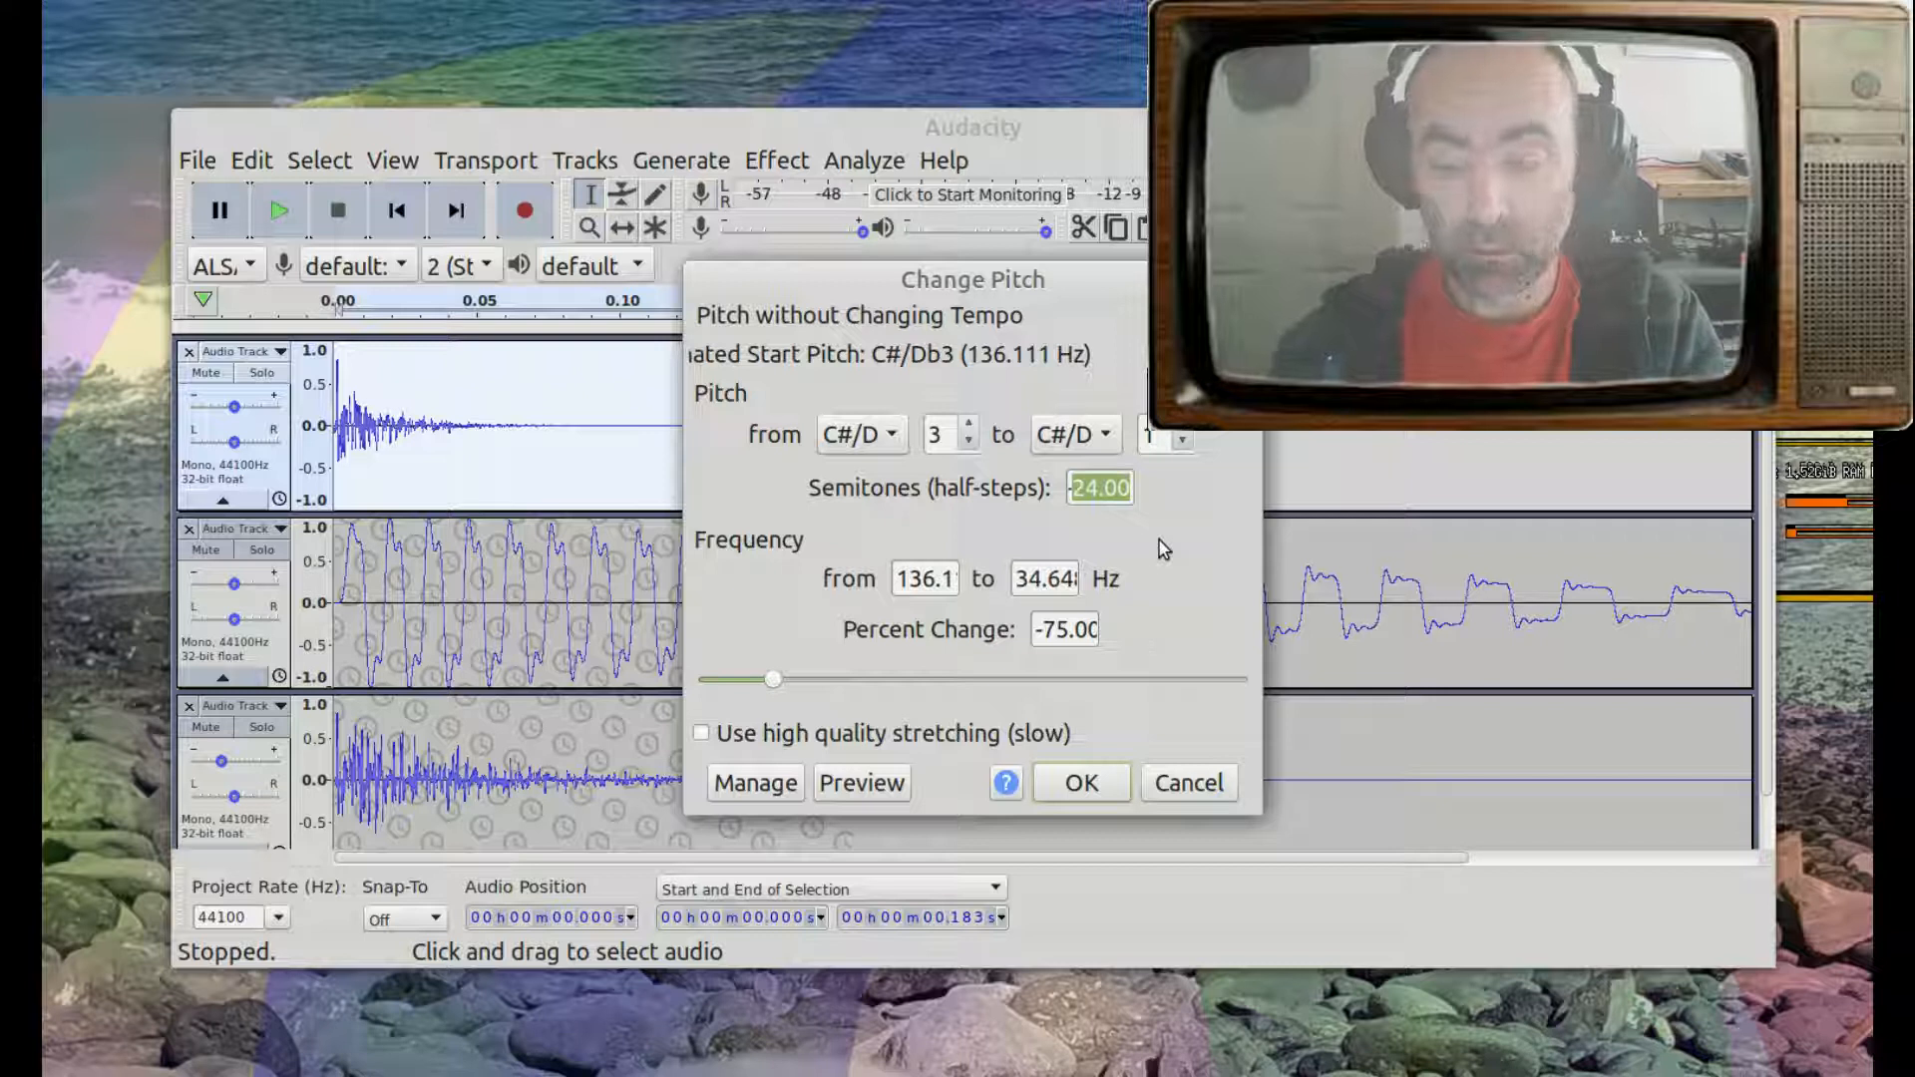
{"action": "type", "text": "-"}
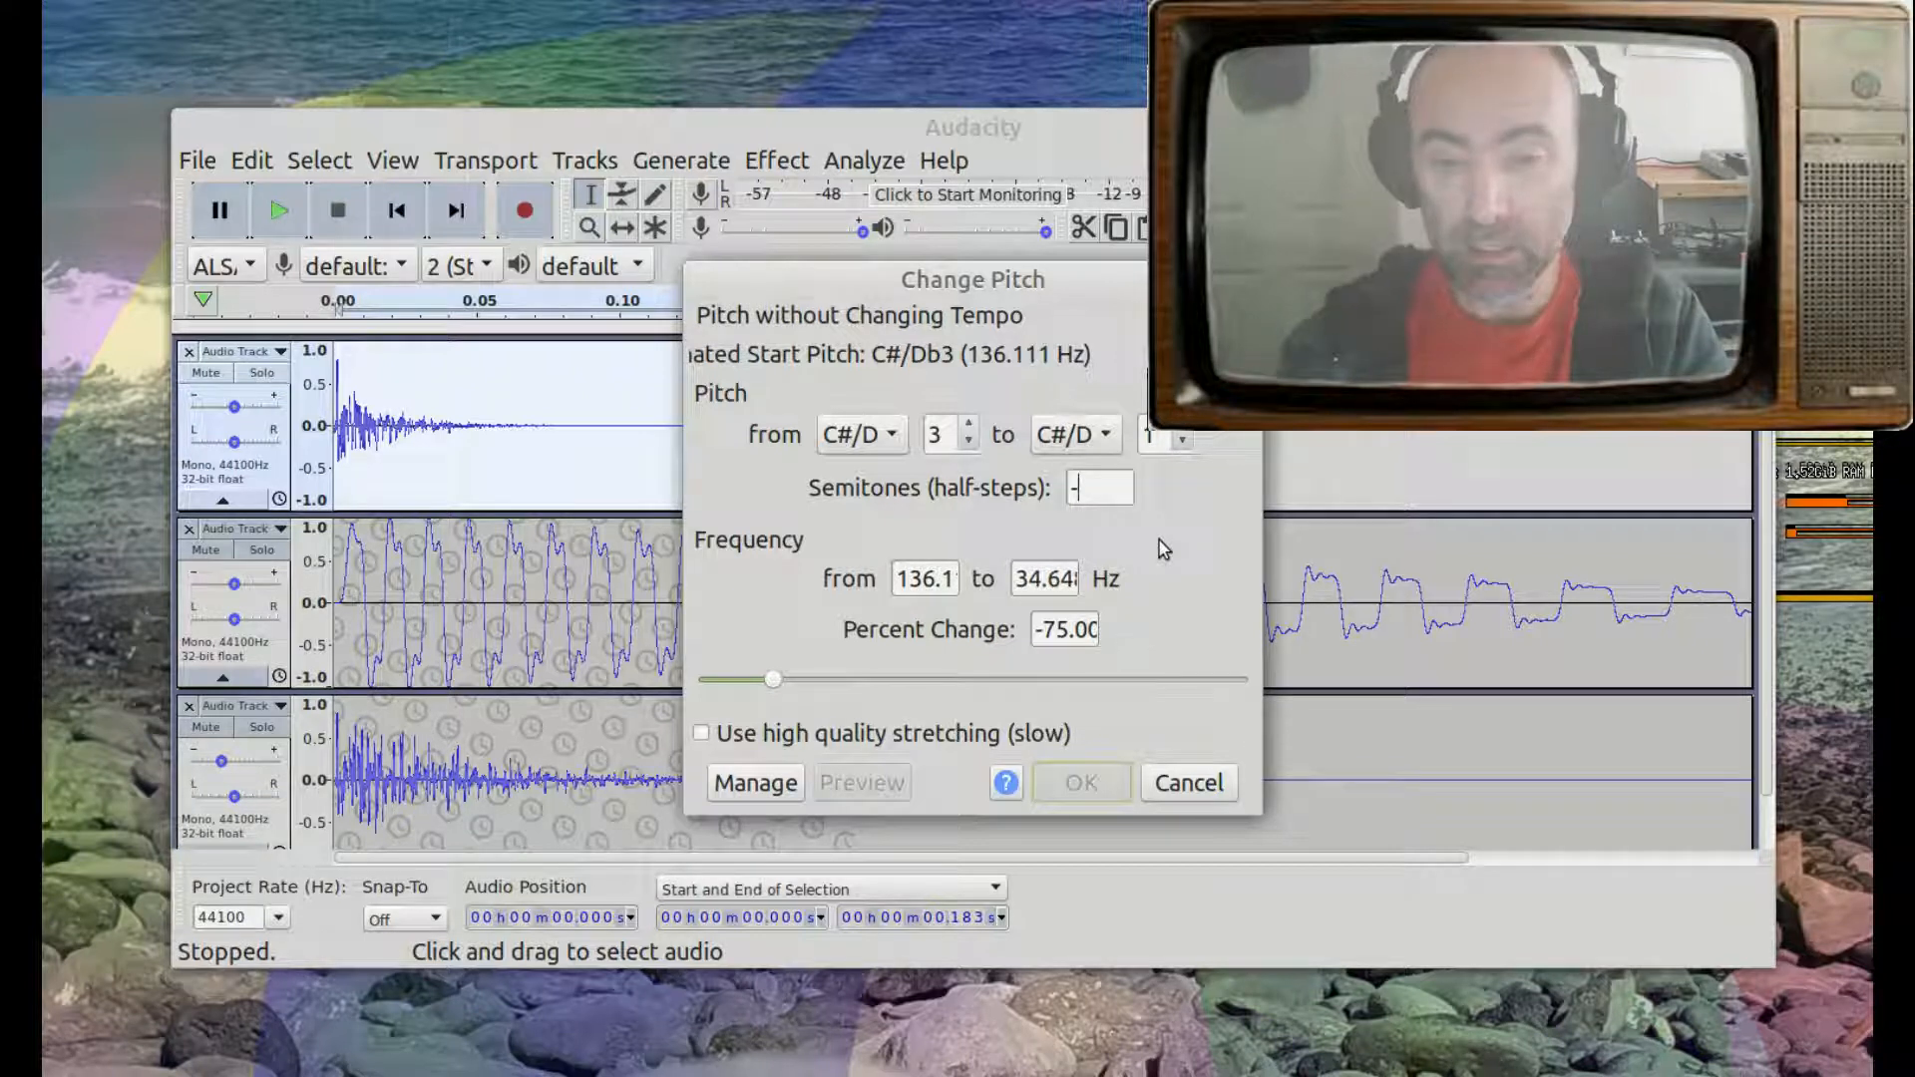
{"action": "type", "text": "18"}
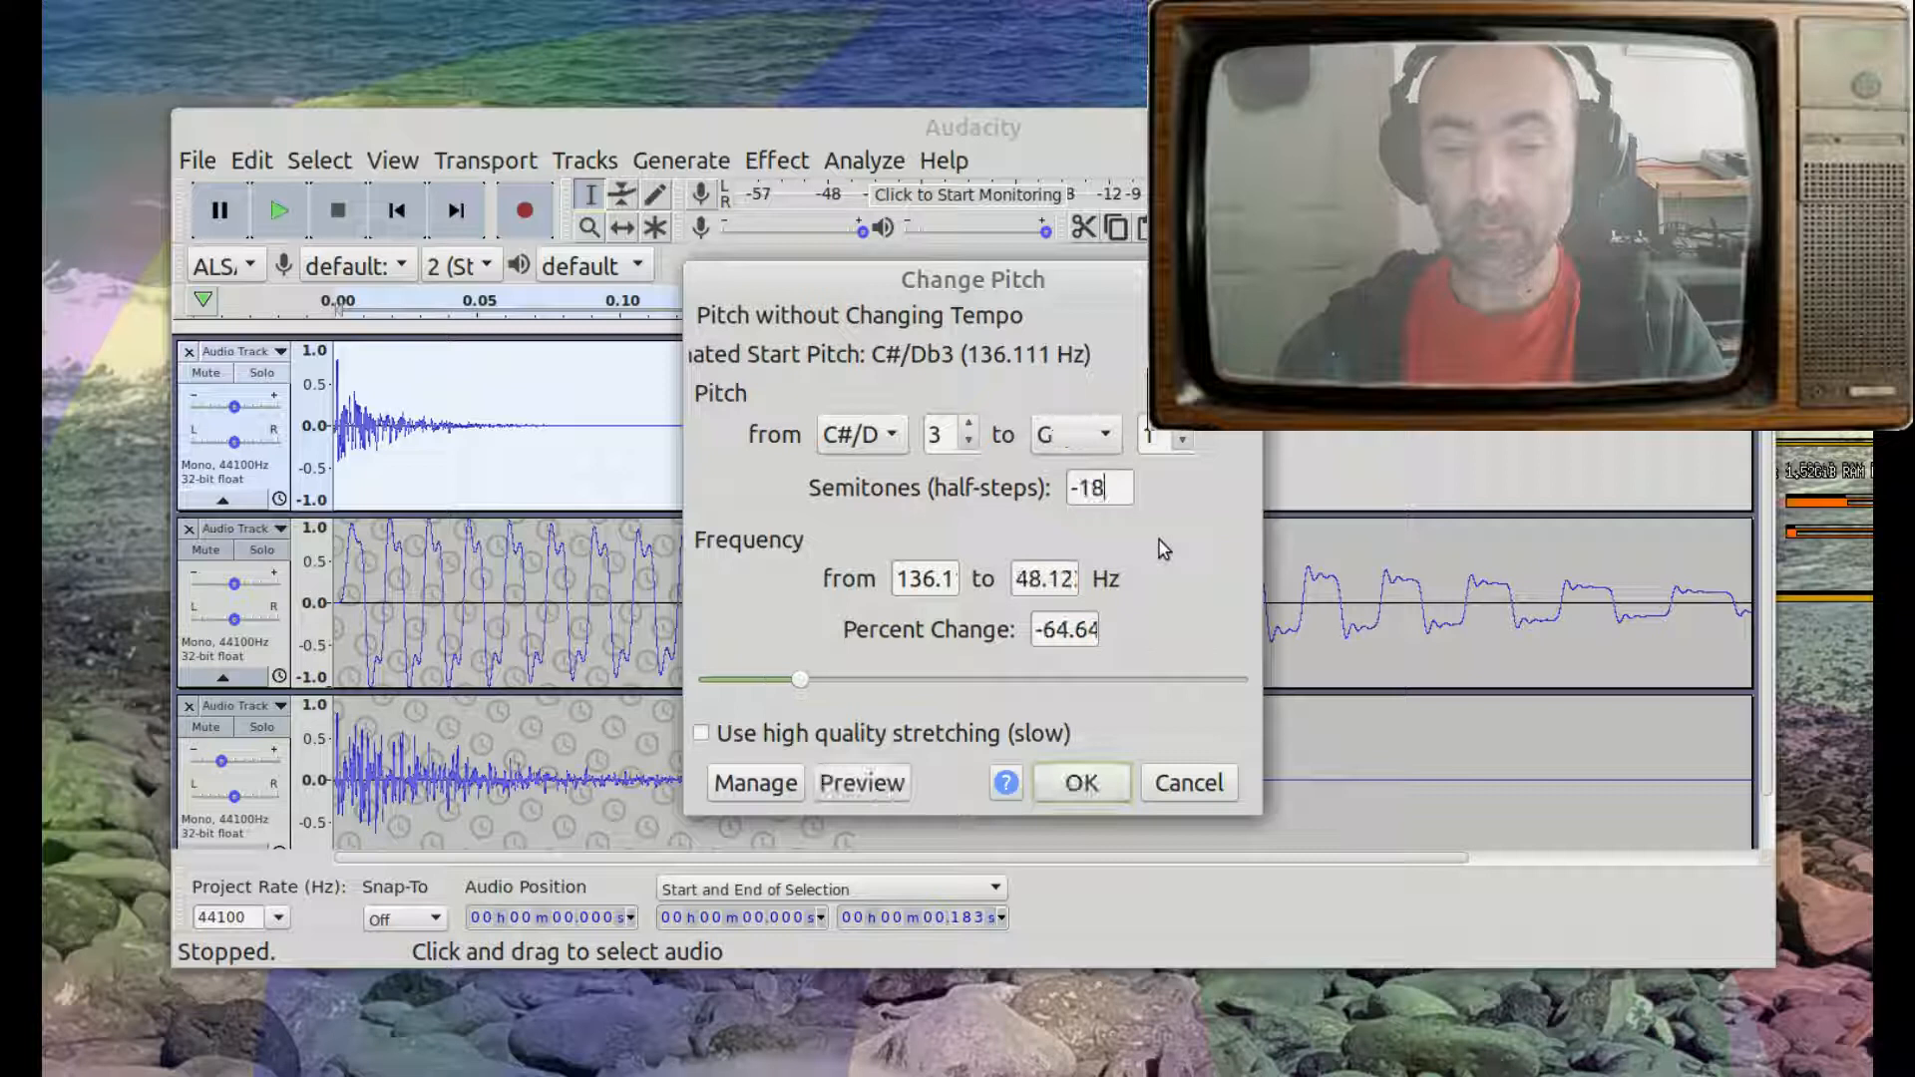
{"action": "left_click", "coordinate": [864, 786]}
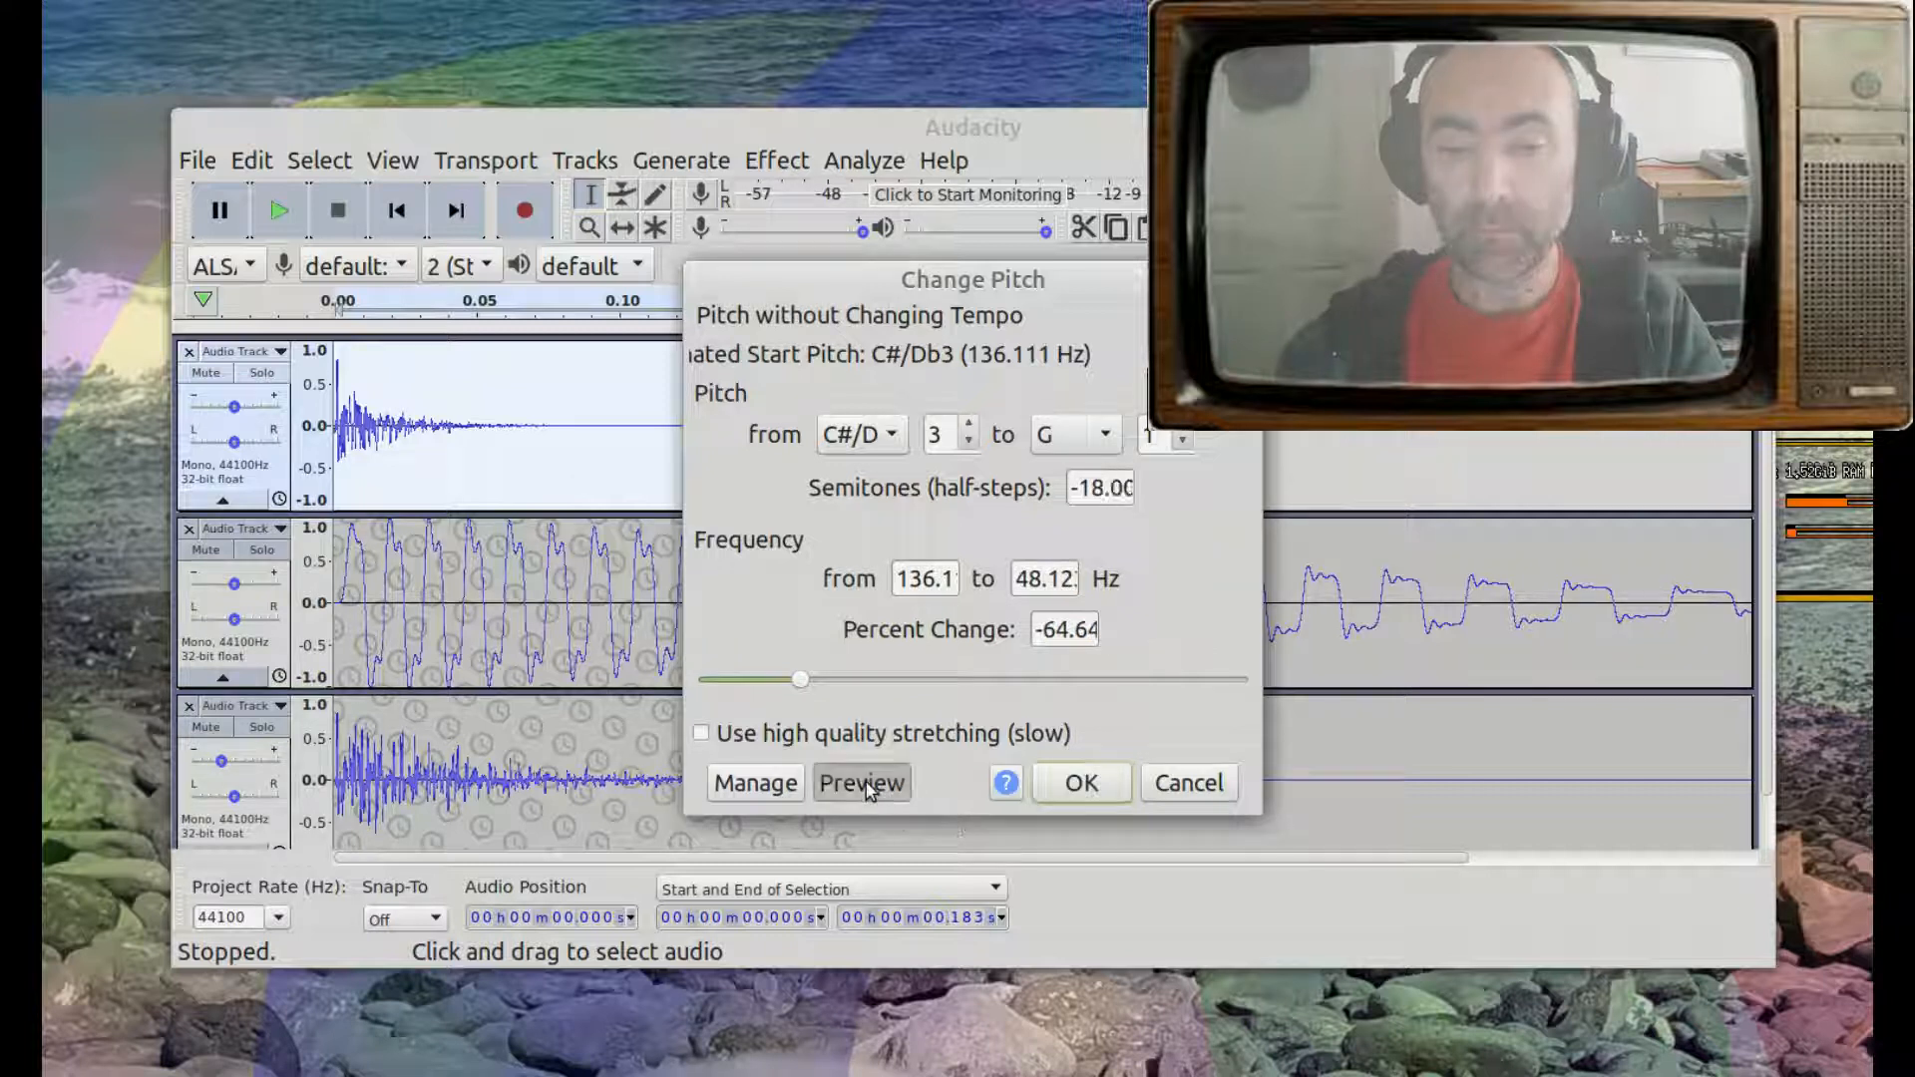
{"action": "left_click", "coordinate": [864, 785]}
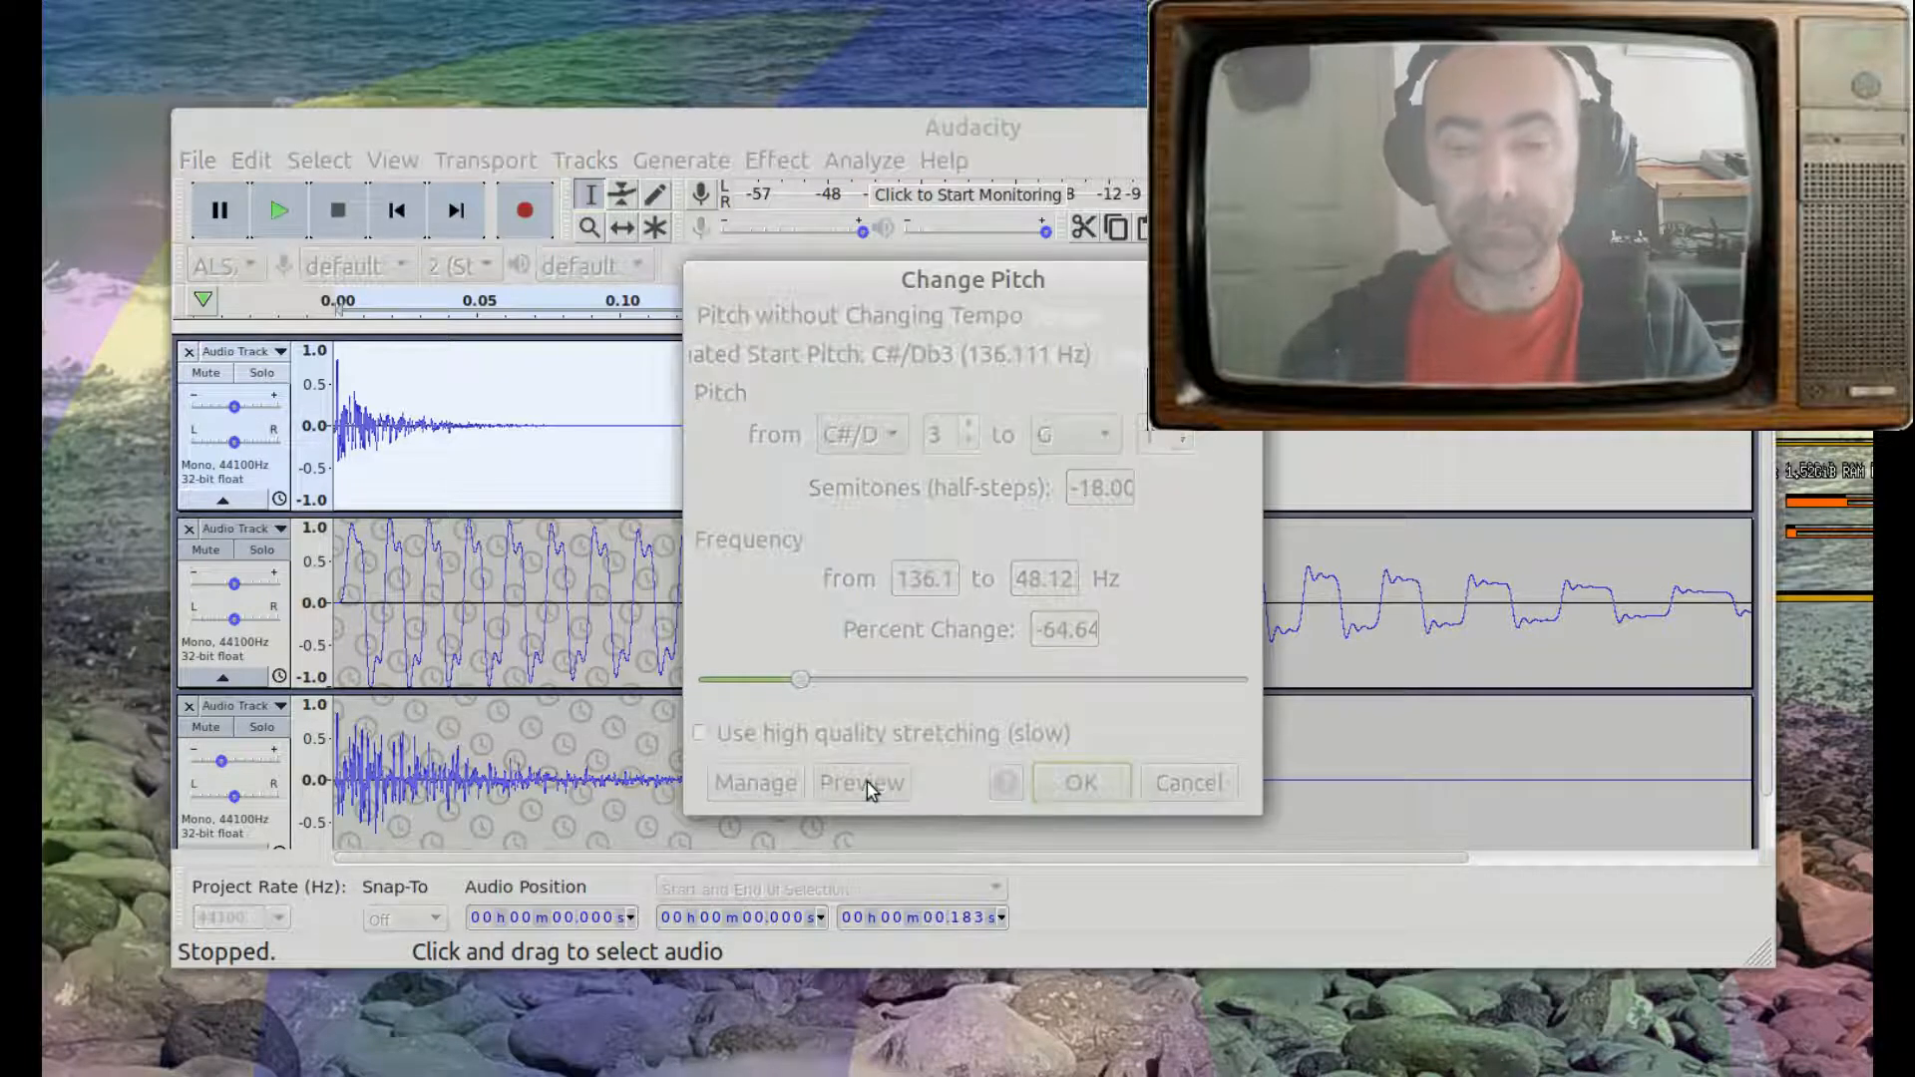
{"action": "left_click", "coordinate": [1083, 784]}
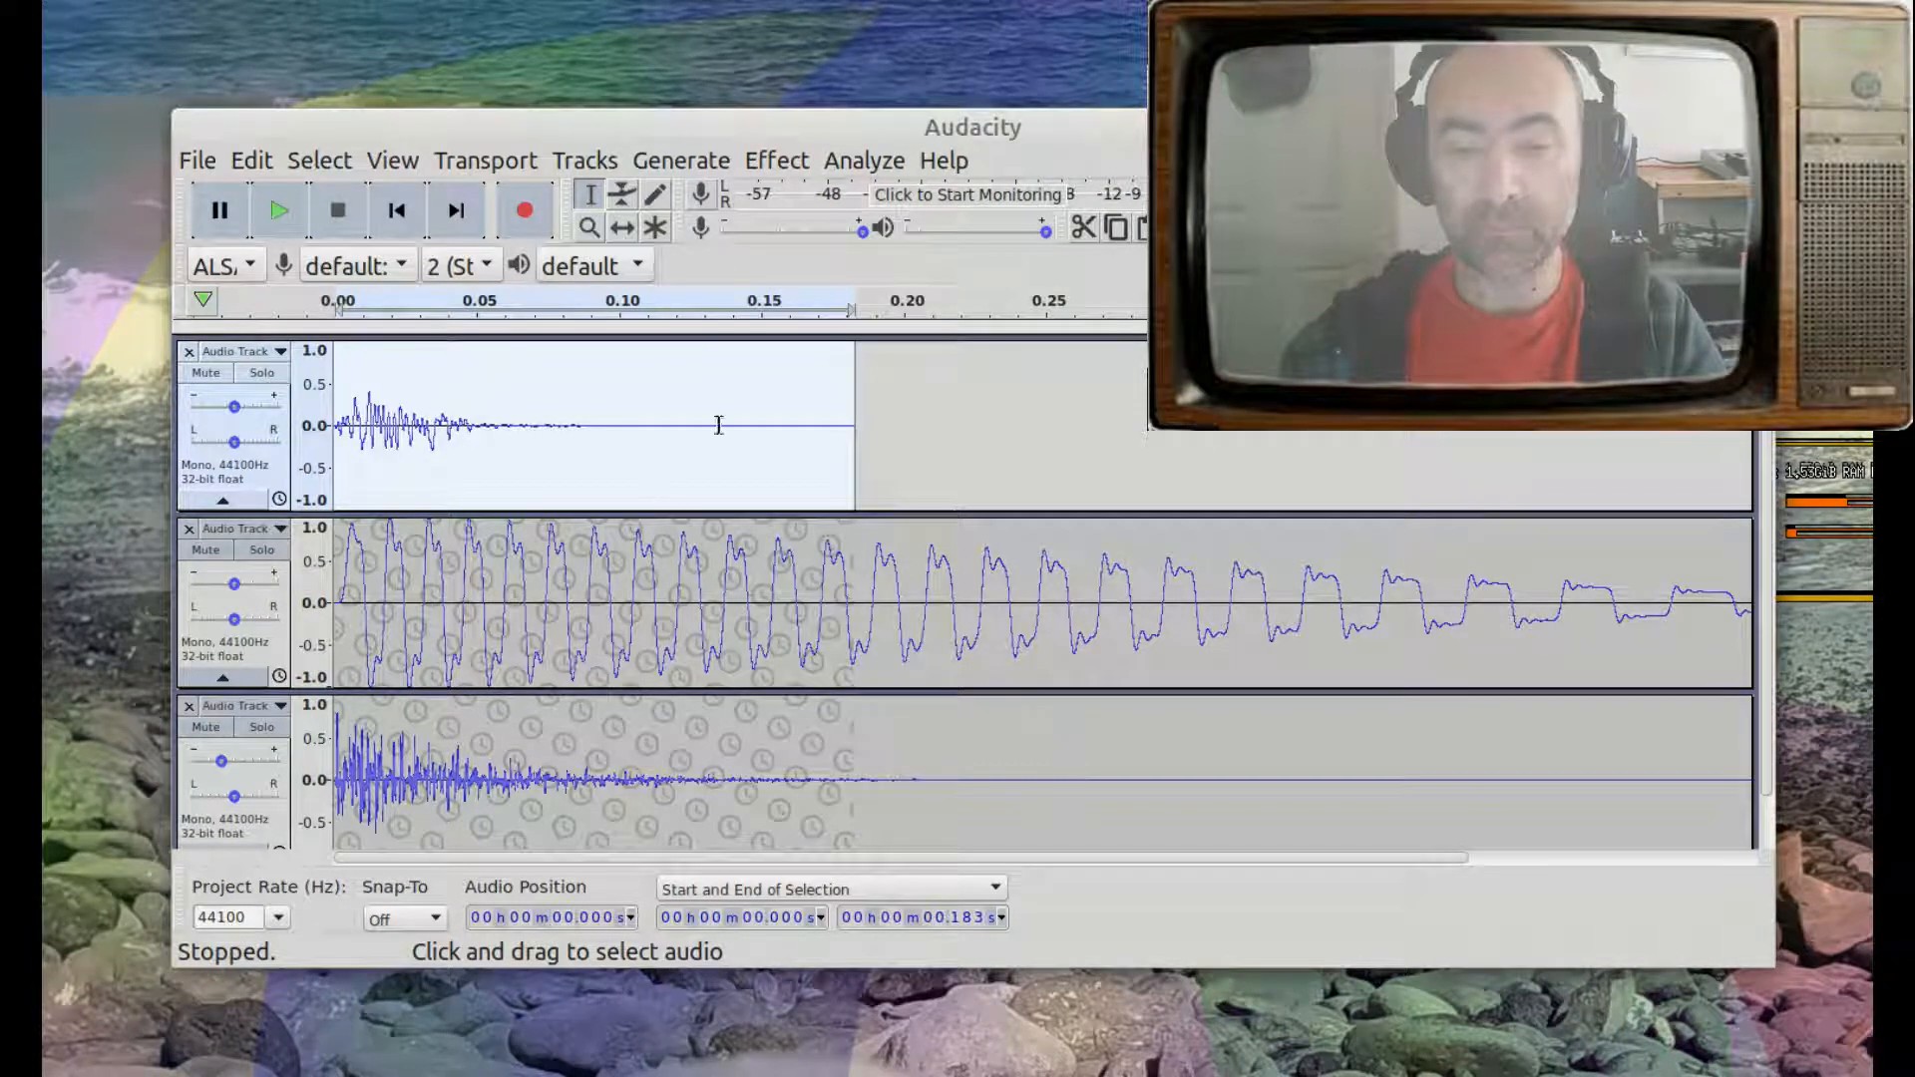
- Normalize the pitch-lowered drum clip to a maximum amplitude of -1.0 dB with DC offset removal
{"action": "left_click", "coordinate": [782, 160]}
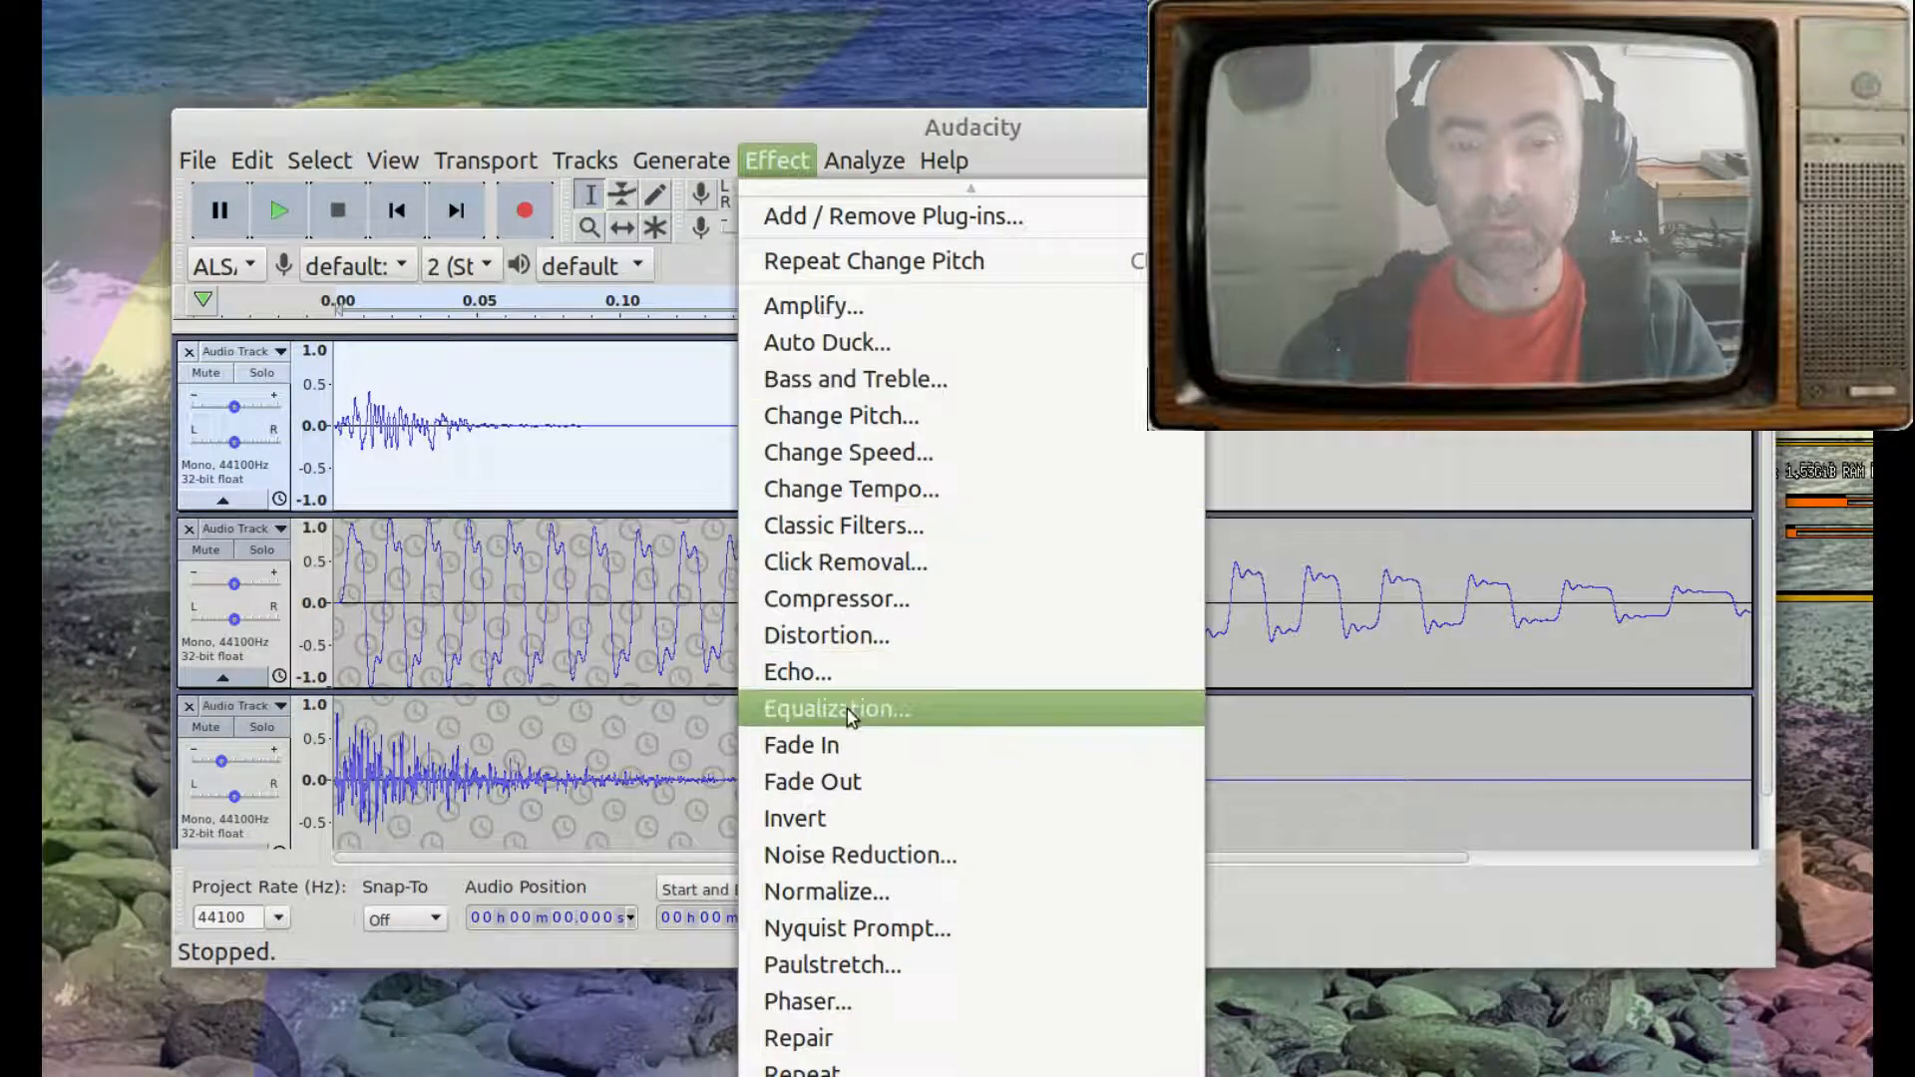
{"action": "left_click", "coordinate": [836, 886]}
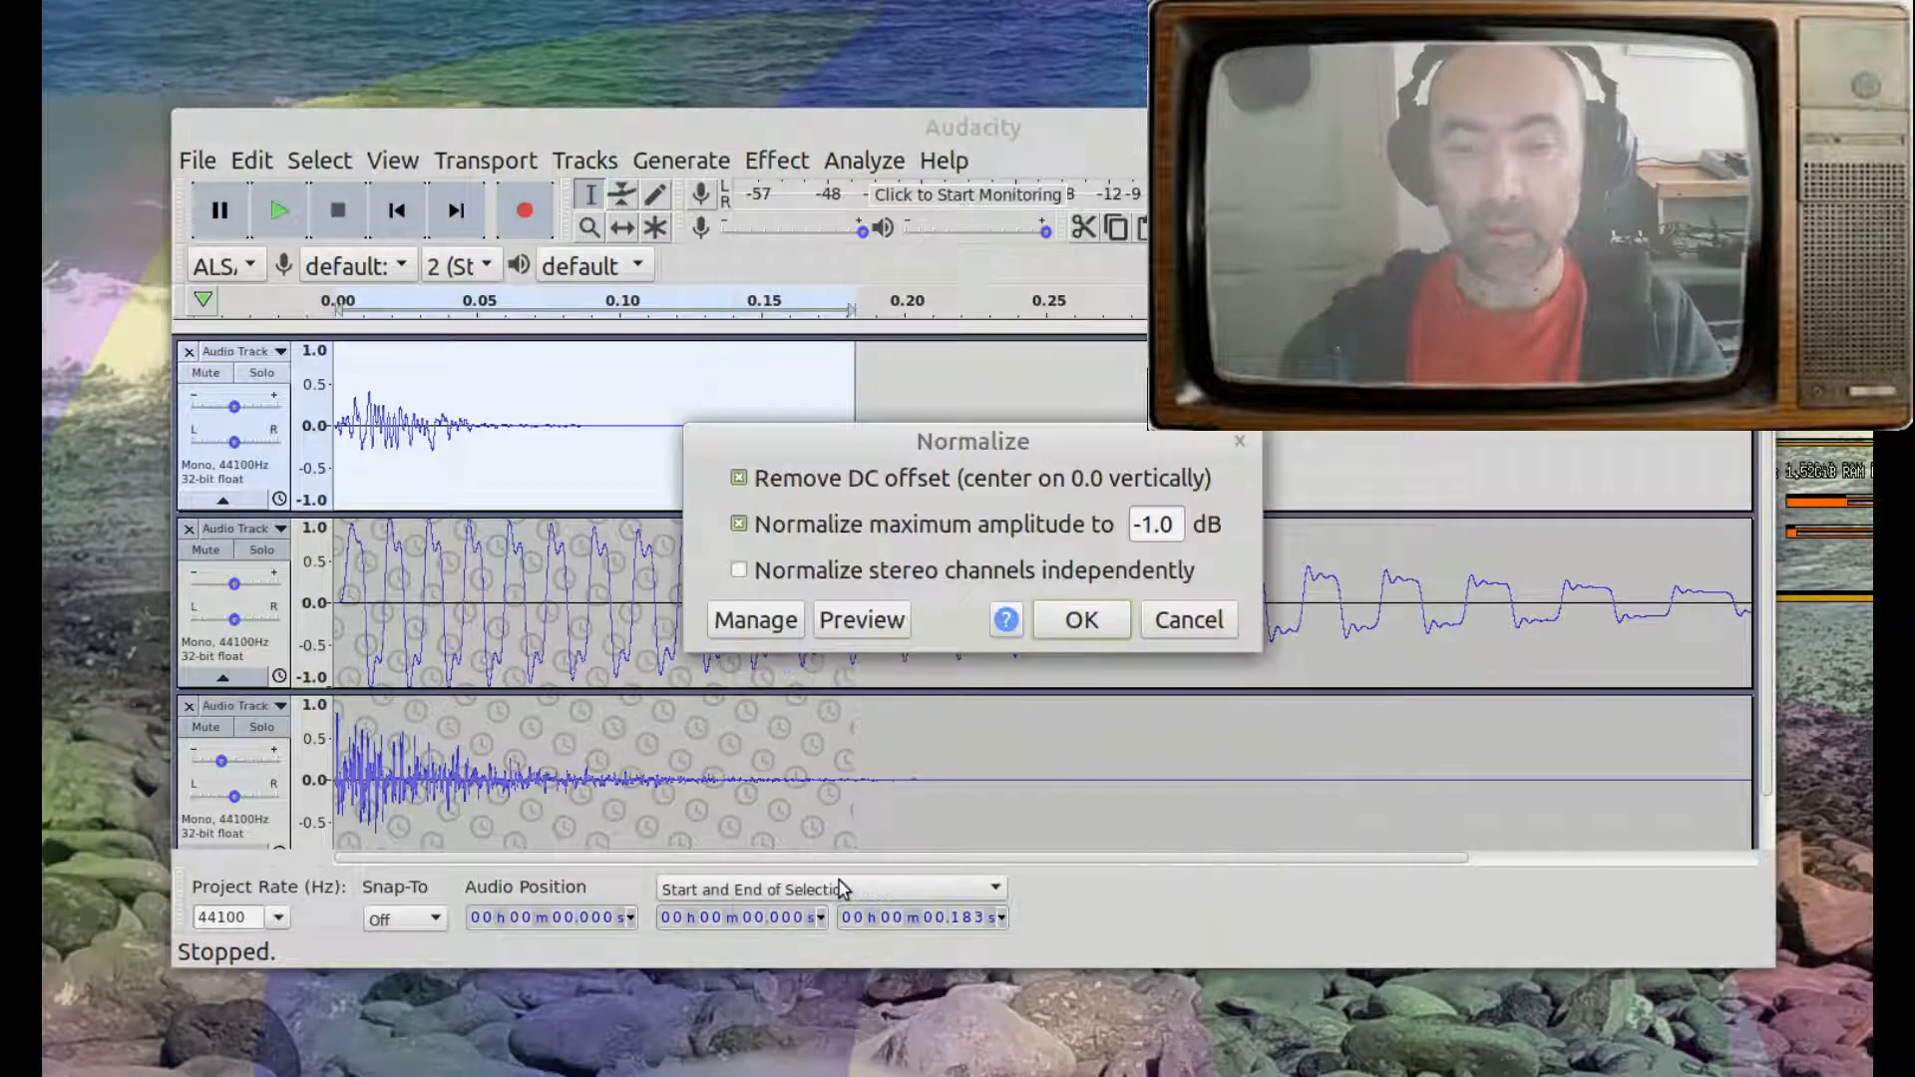
{"action": "left_click", "coordinate": [1082, 619]}
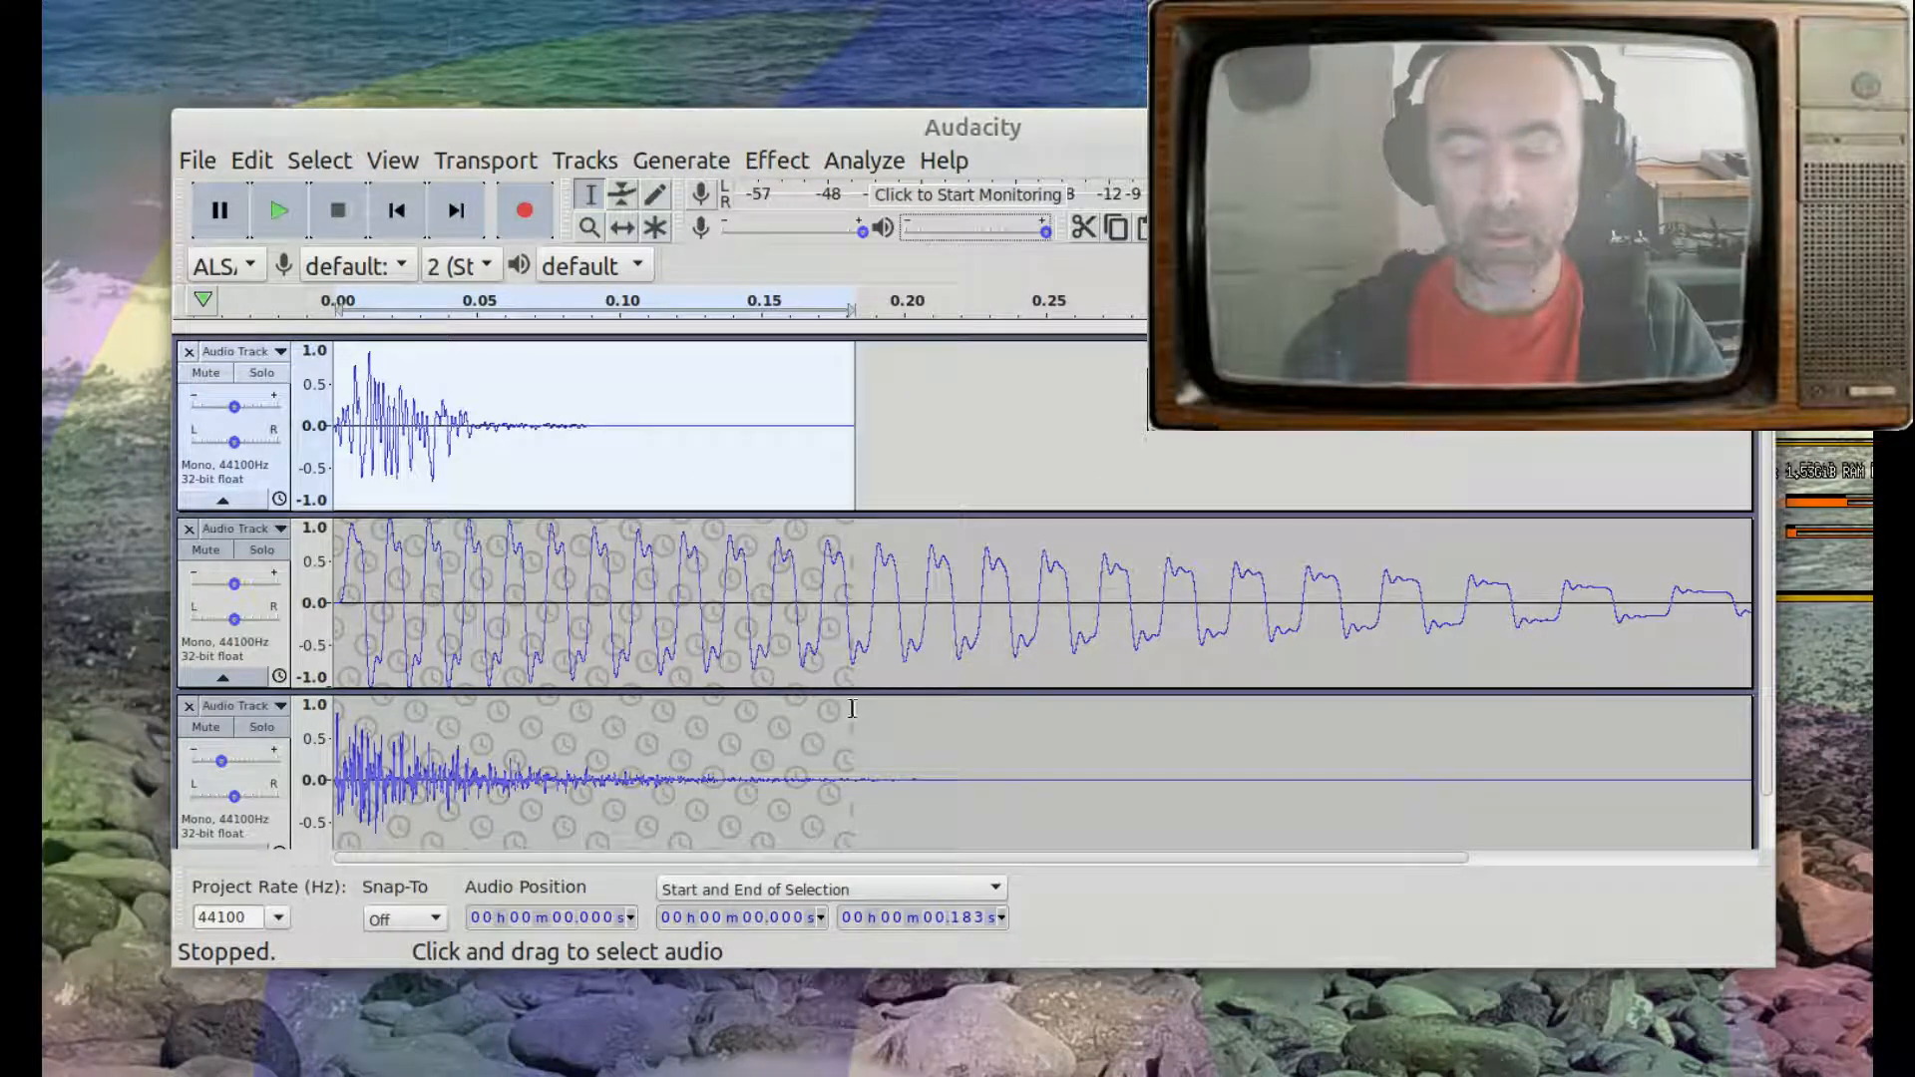
- Select all three tracks and play the mix with the normalized drum clip
{"action": "key", "text": "ctrl+a"}
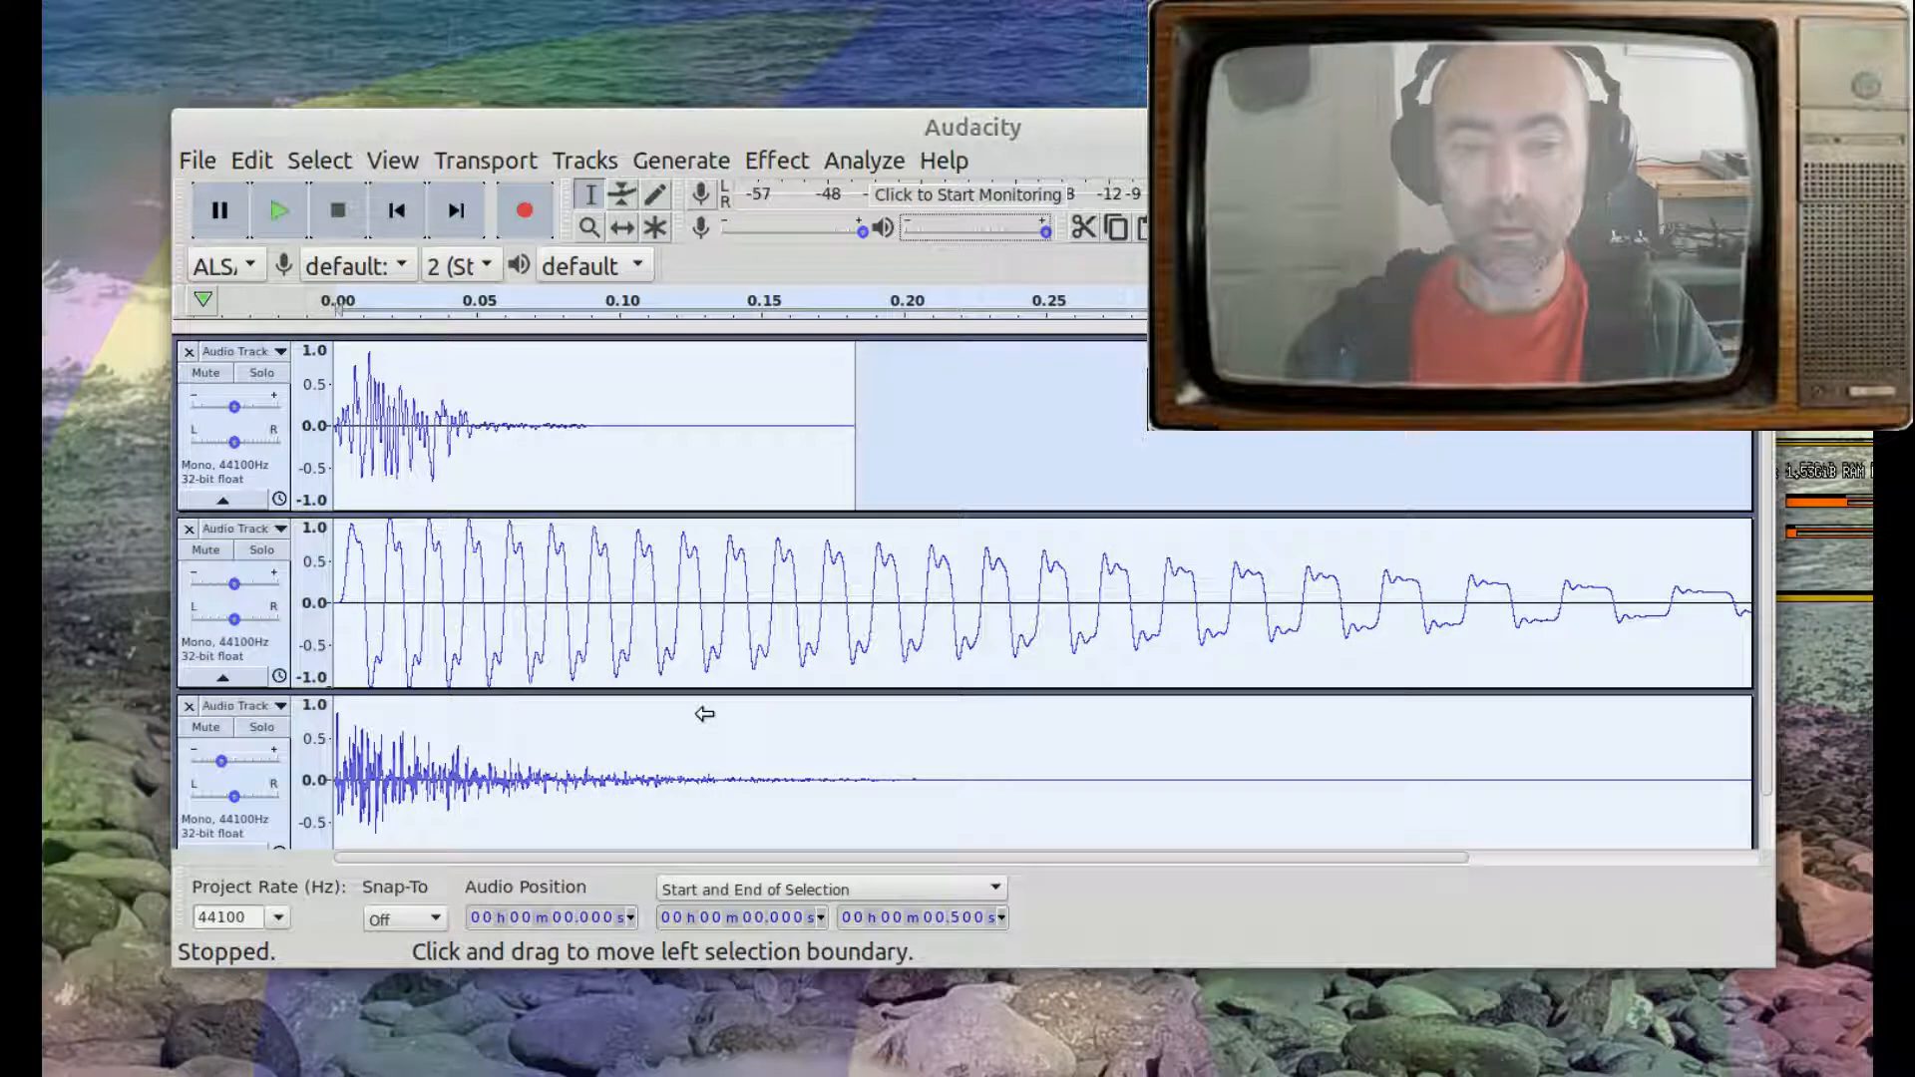
{"action": "key", "text": "space"}
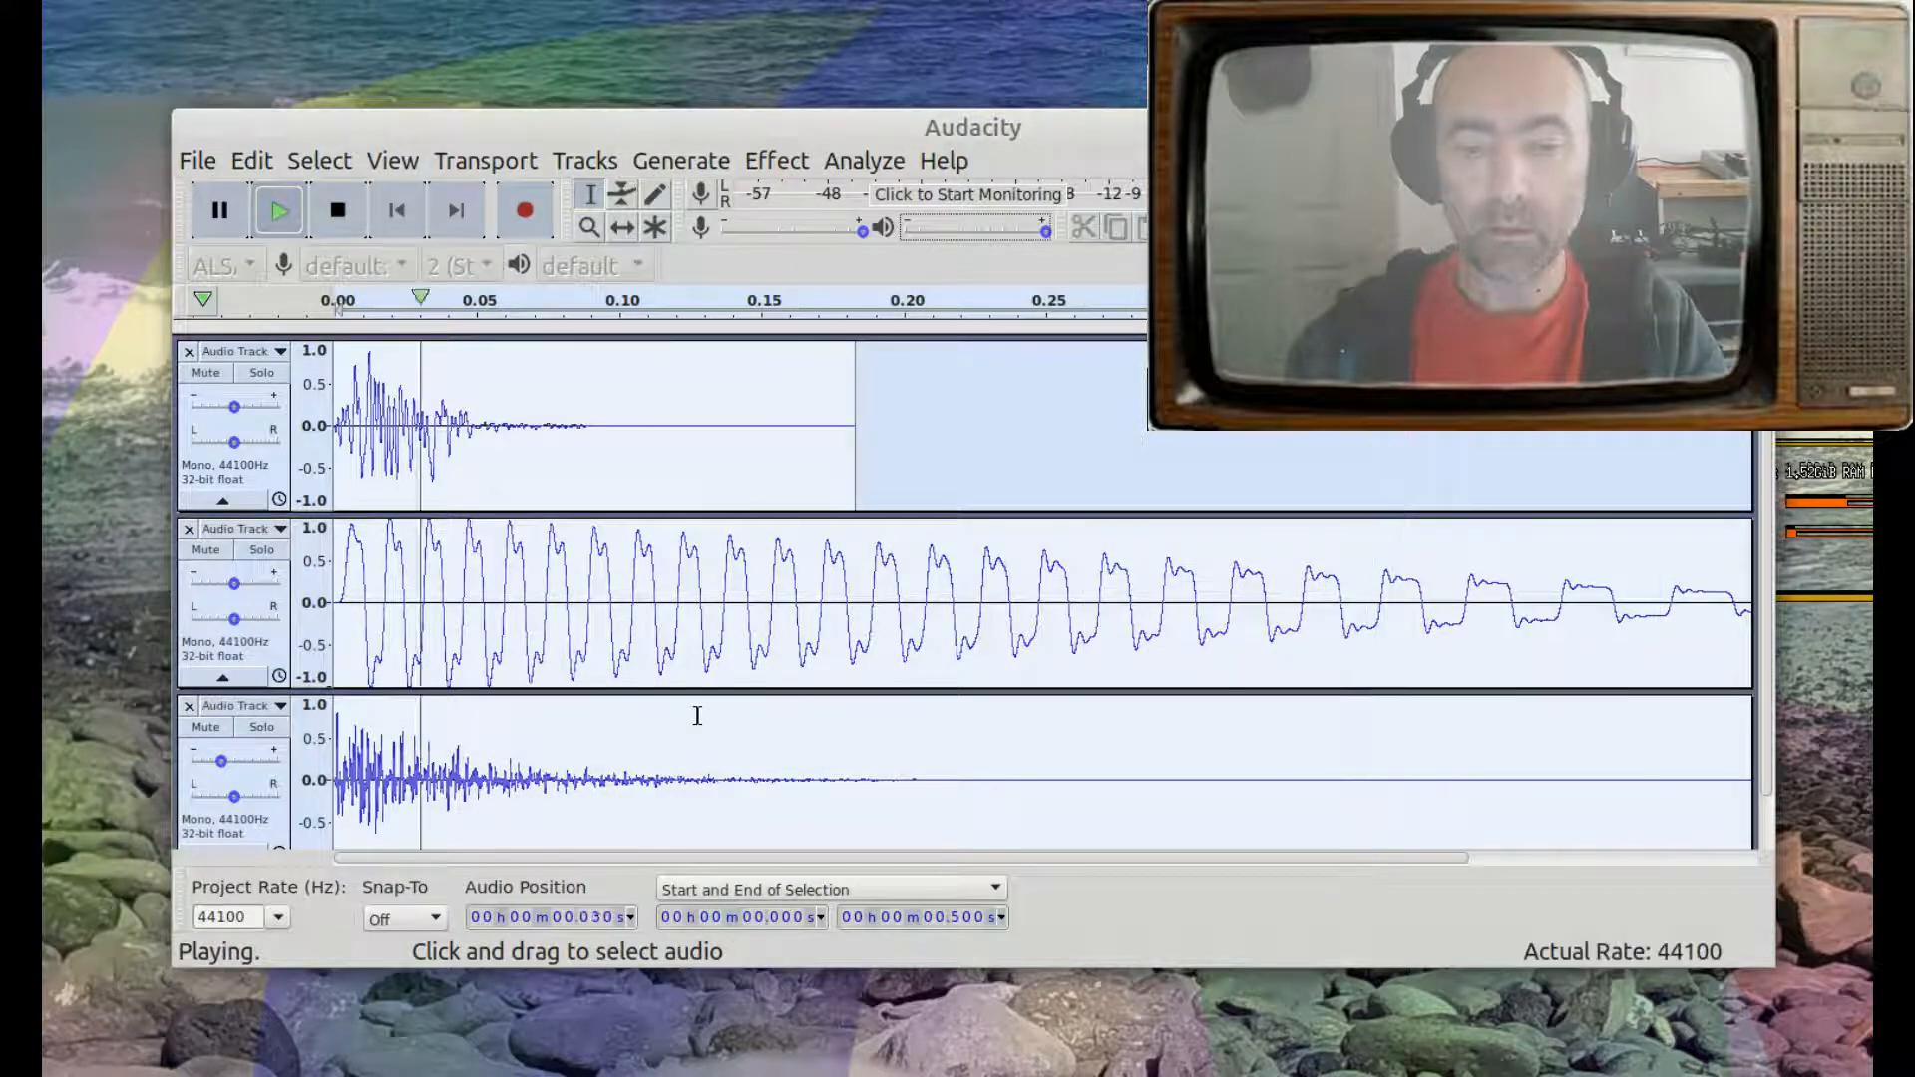
{"action": "key", "text": "space"}
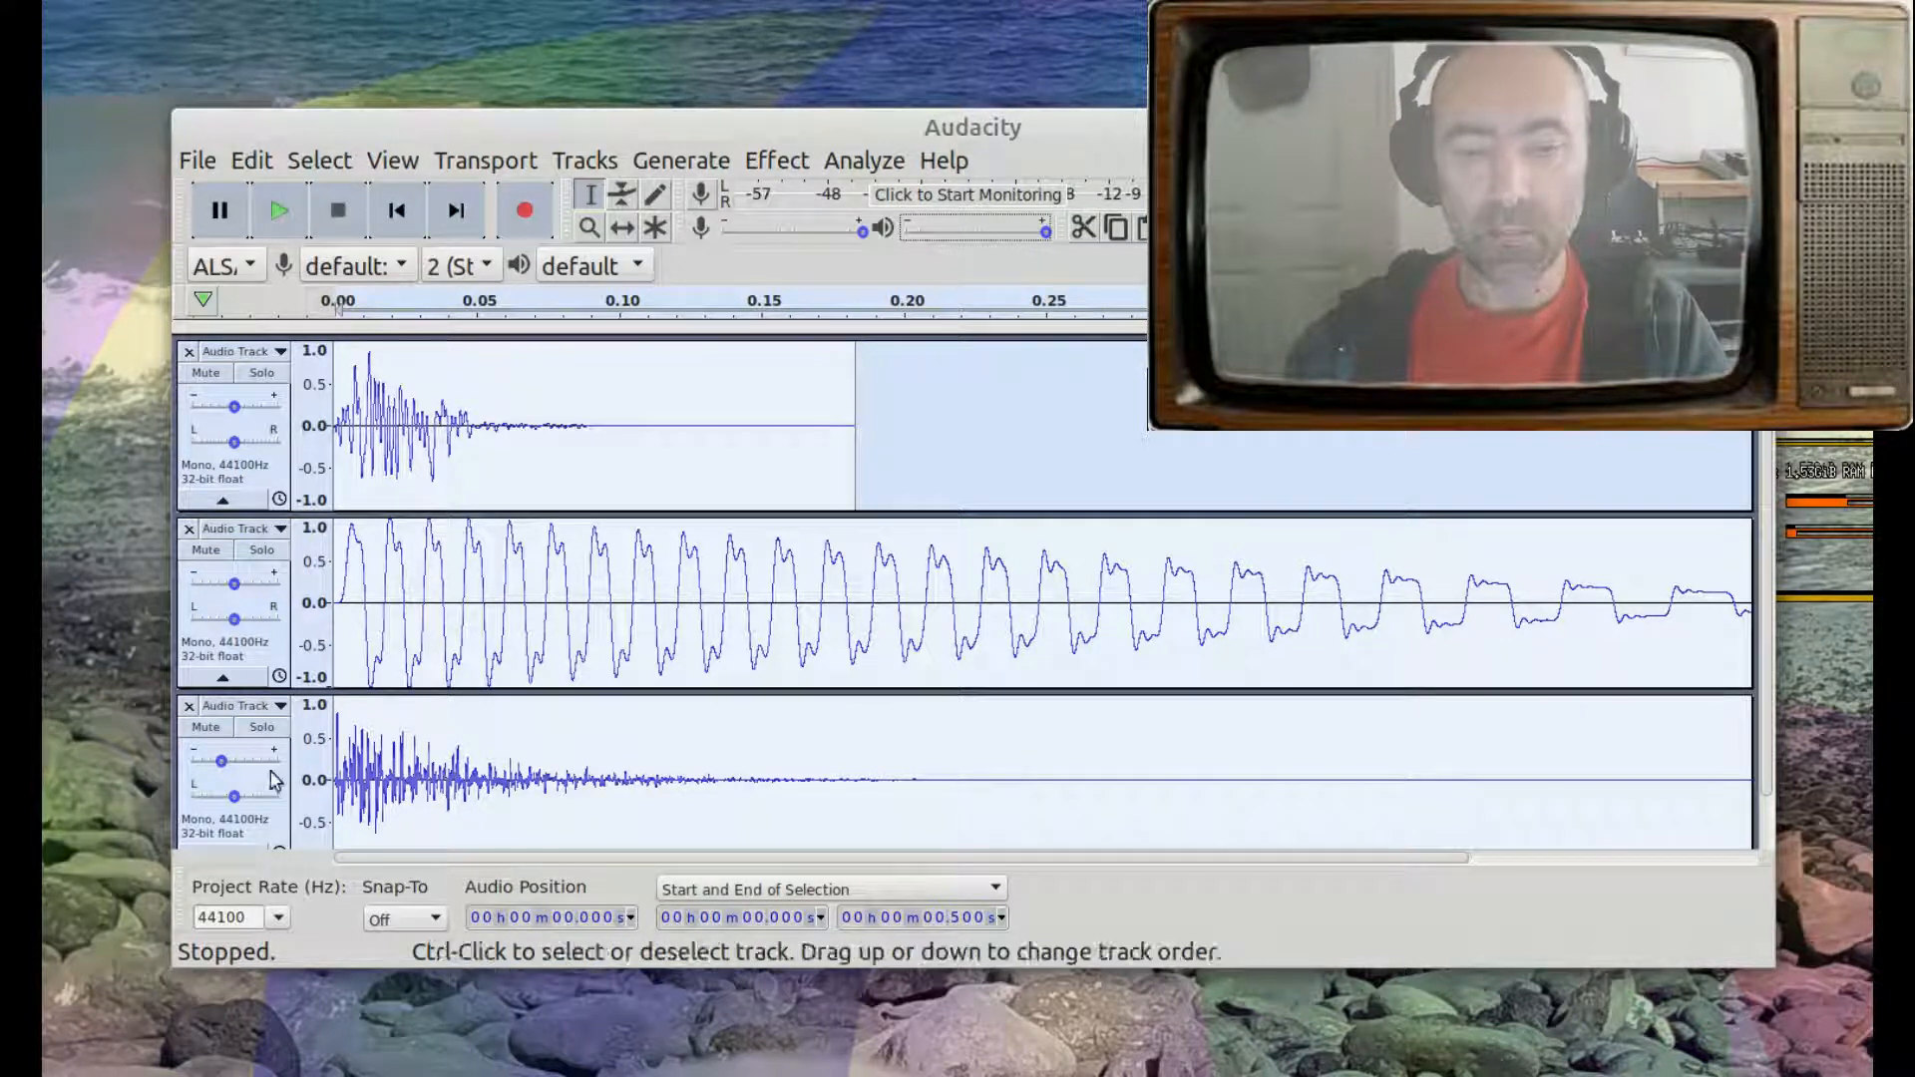
- Lower the duplicated drum track's gain a bit further and play the three-track mix repeatedly
{"action": "left_click_drag", "start_coordinate": [221, 761], "coordinate": [210, 766]}
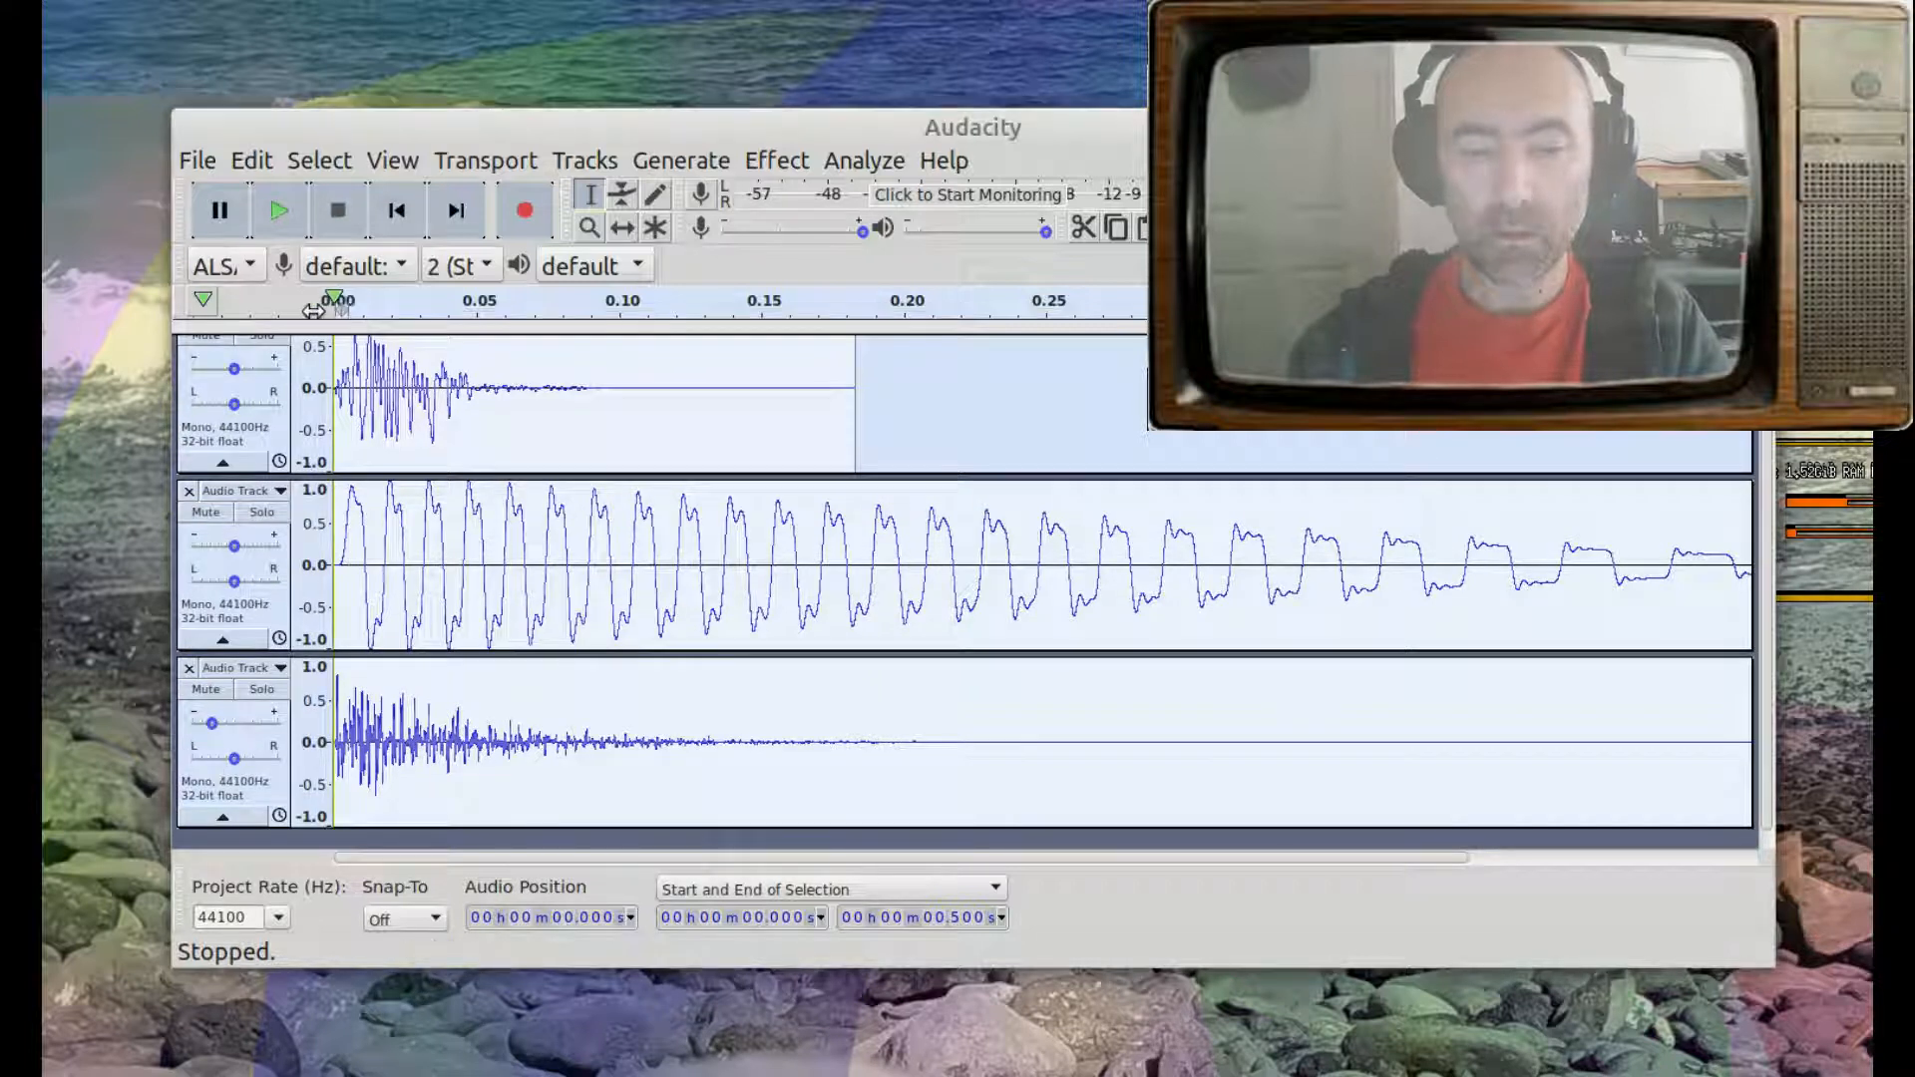
{"action": "key", "text": "space"}
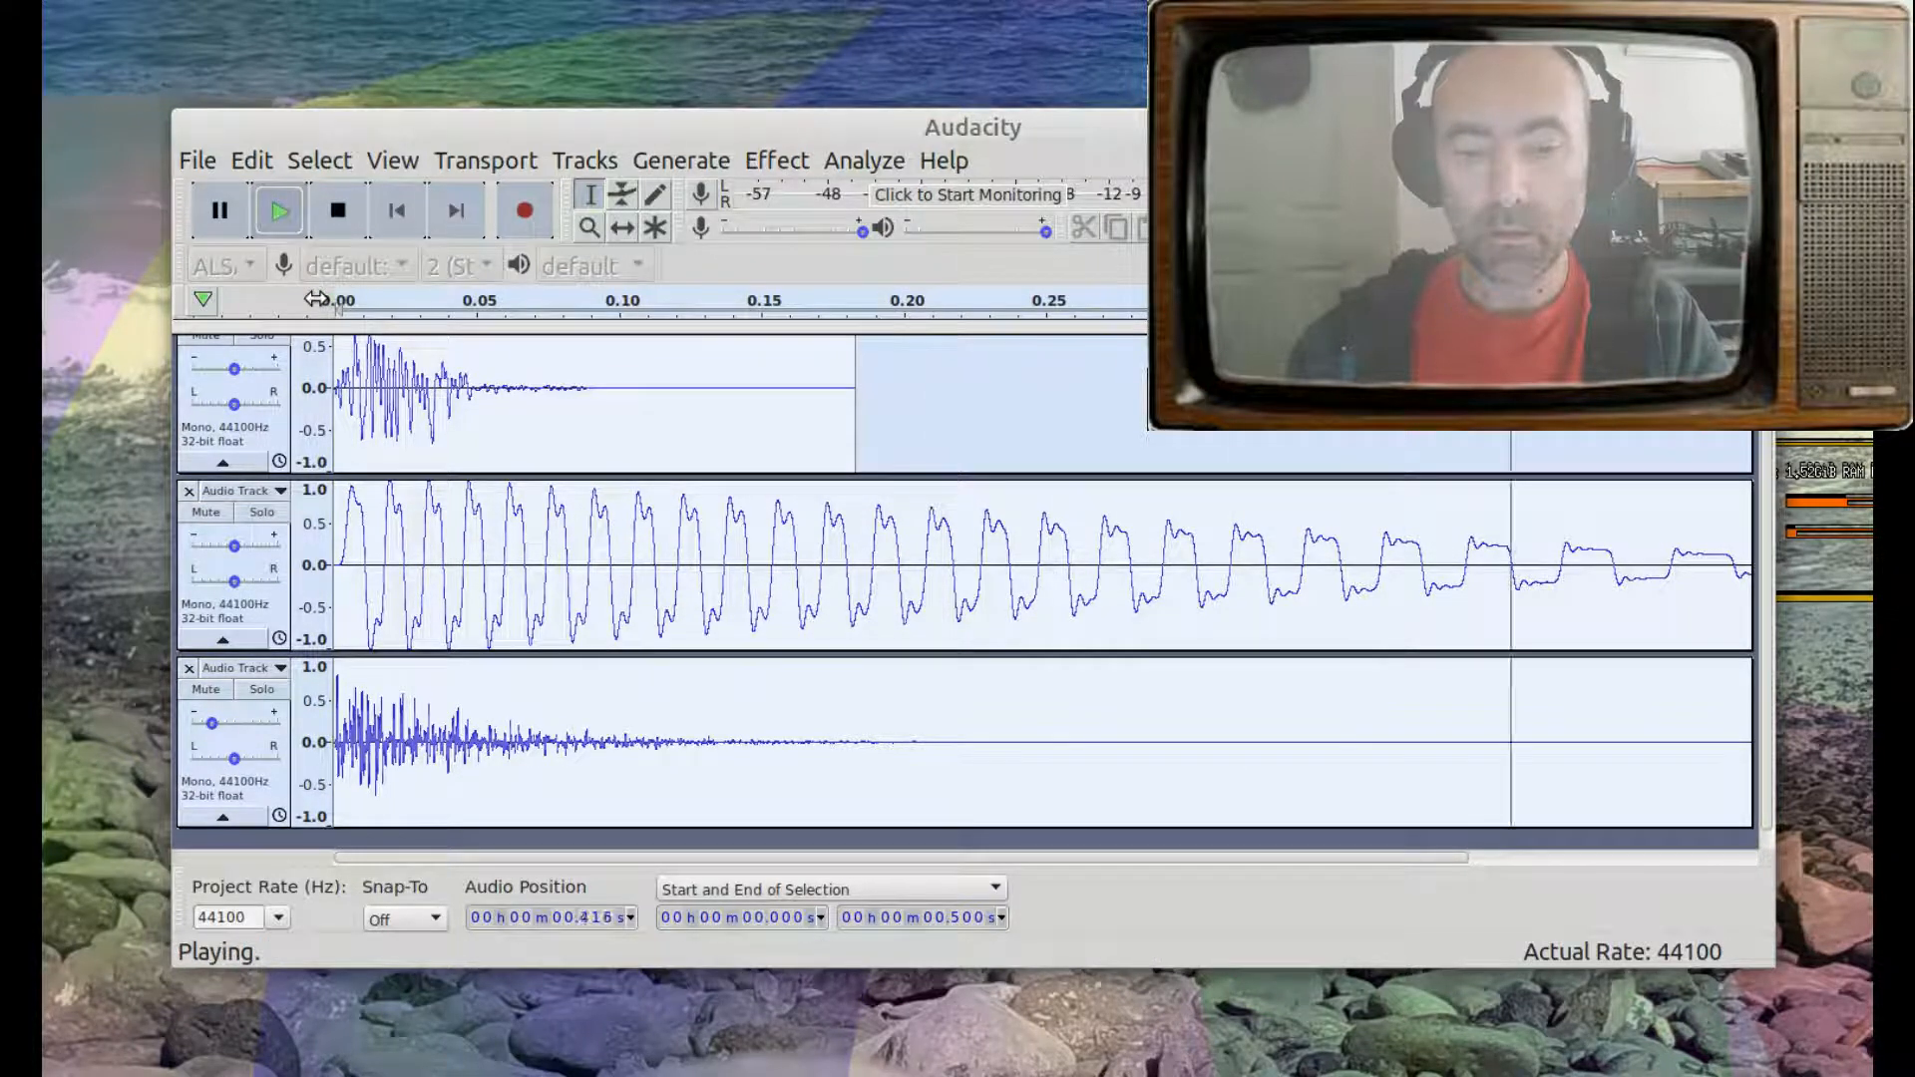
{"action": "key", "text": "space"}
{"action": "key", "text": "space"}
{"action": "key", "text": "space"}
{"action": "key", "text": "space"}
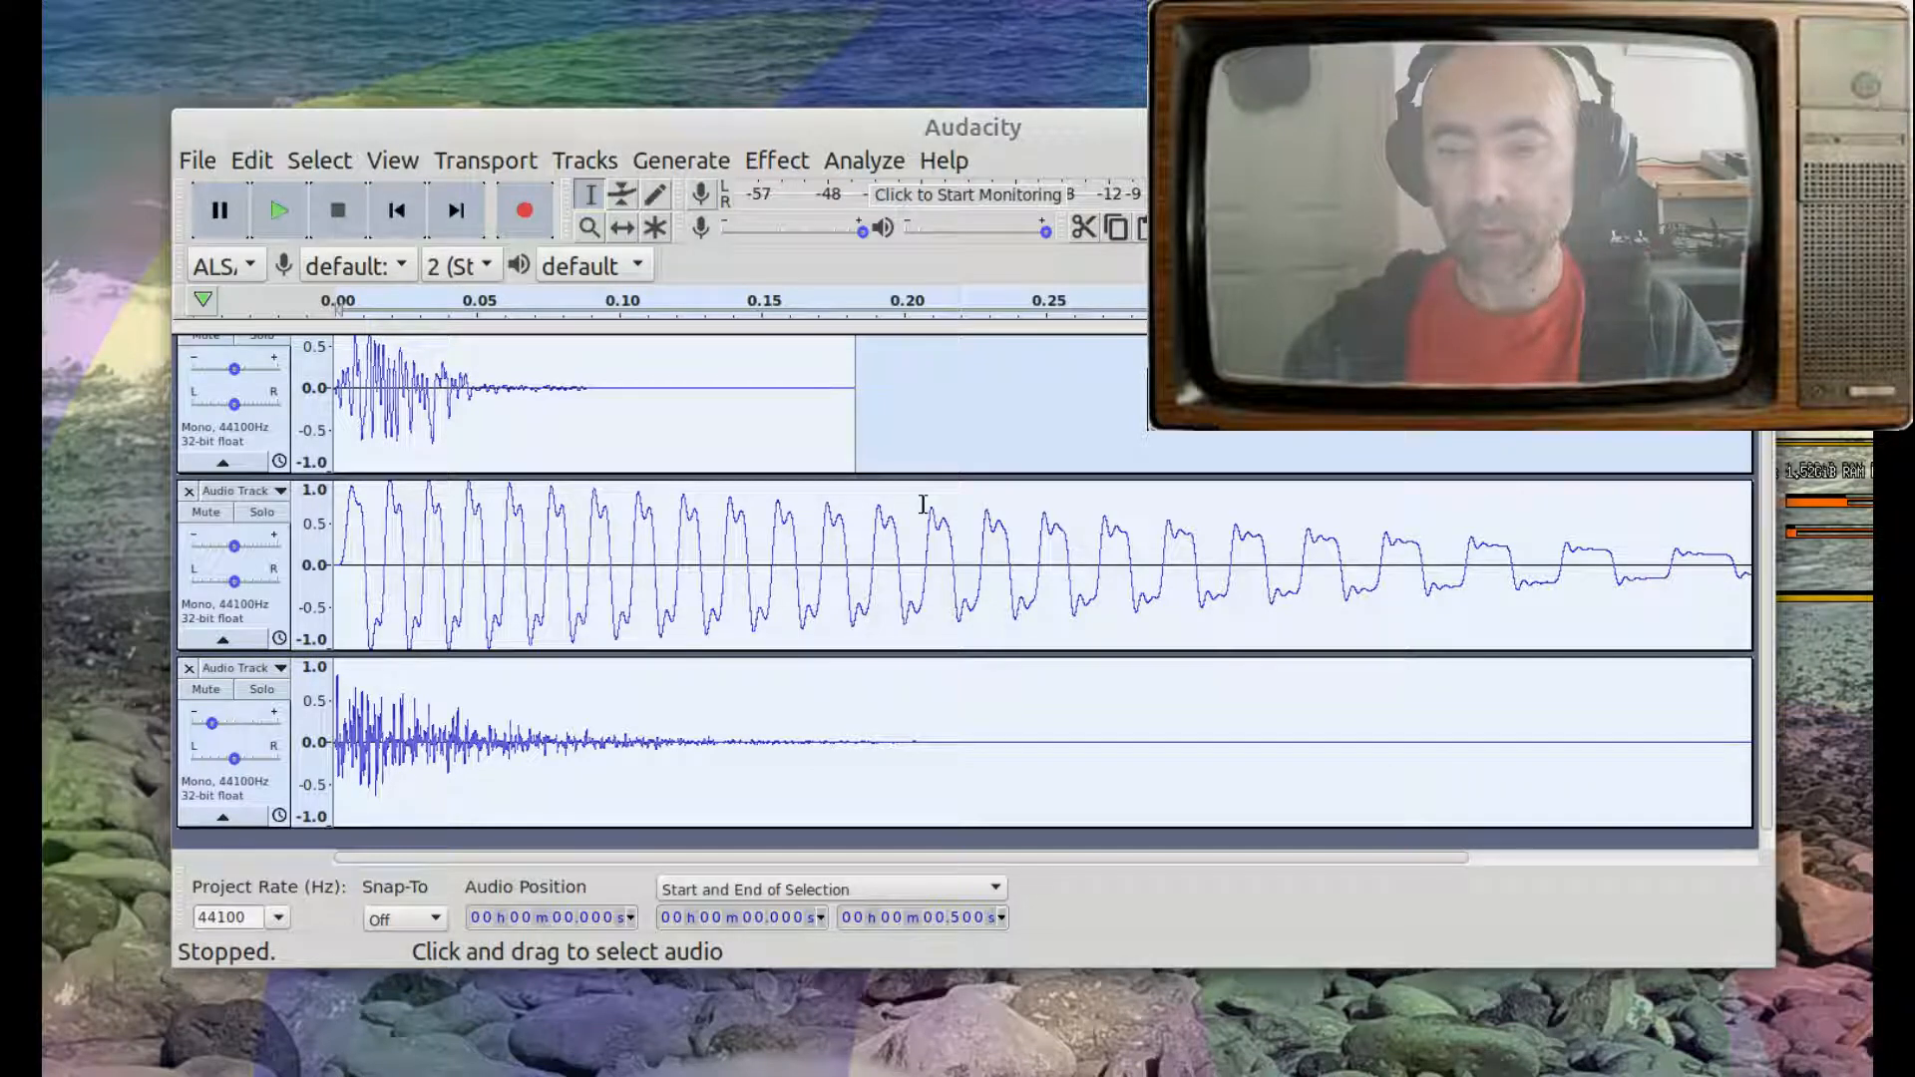
- Apply a Fade Out to the filtered chirp from about 0.195 s to its end
{"action": "left_click_drag", "start_coordinate": [891, 533], "coordinate": [1501, 547]}
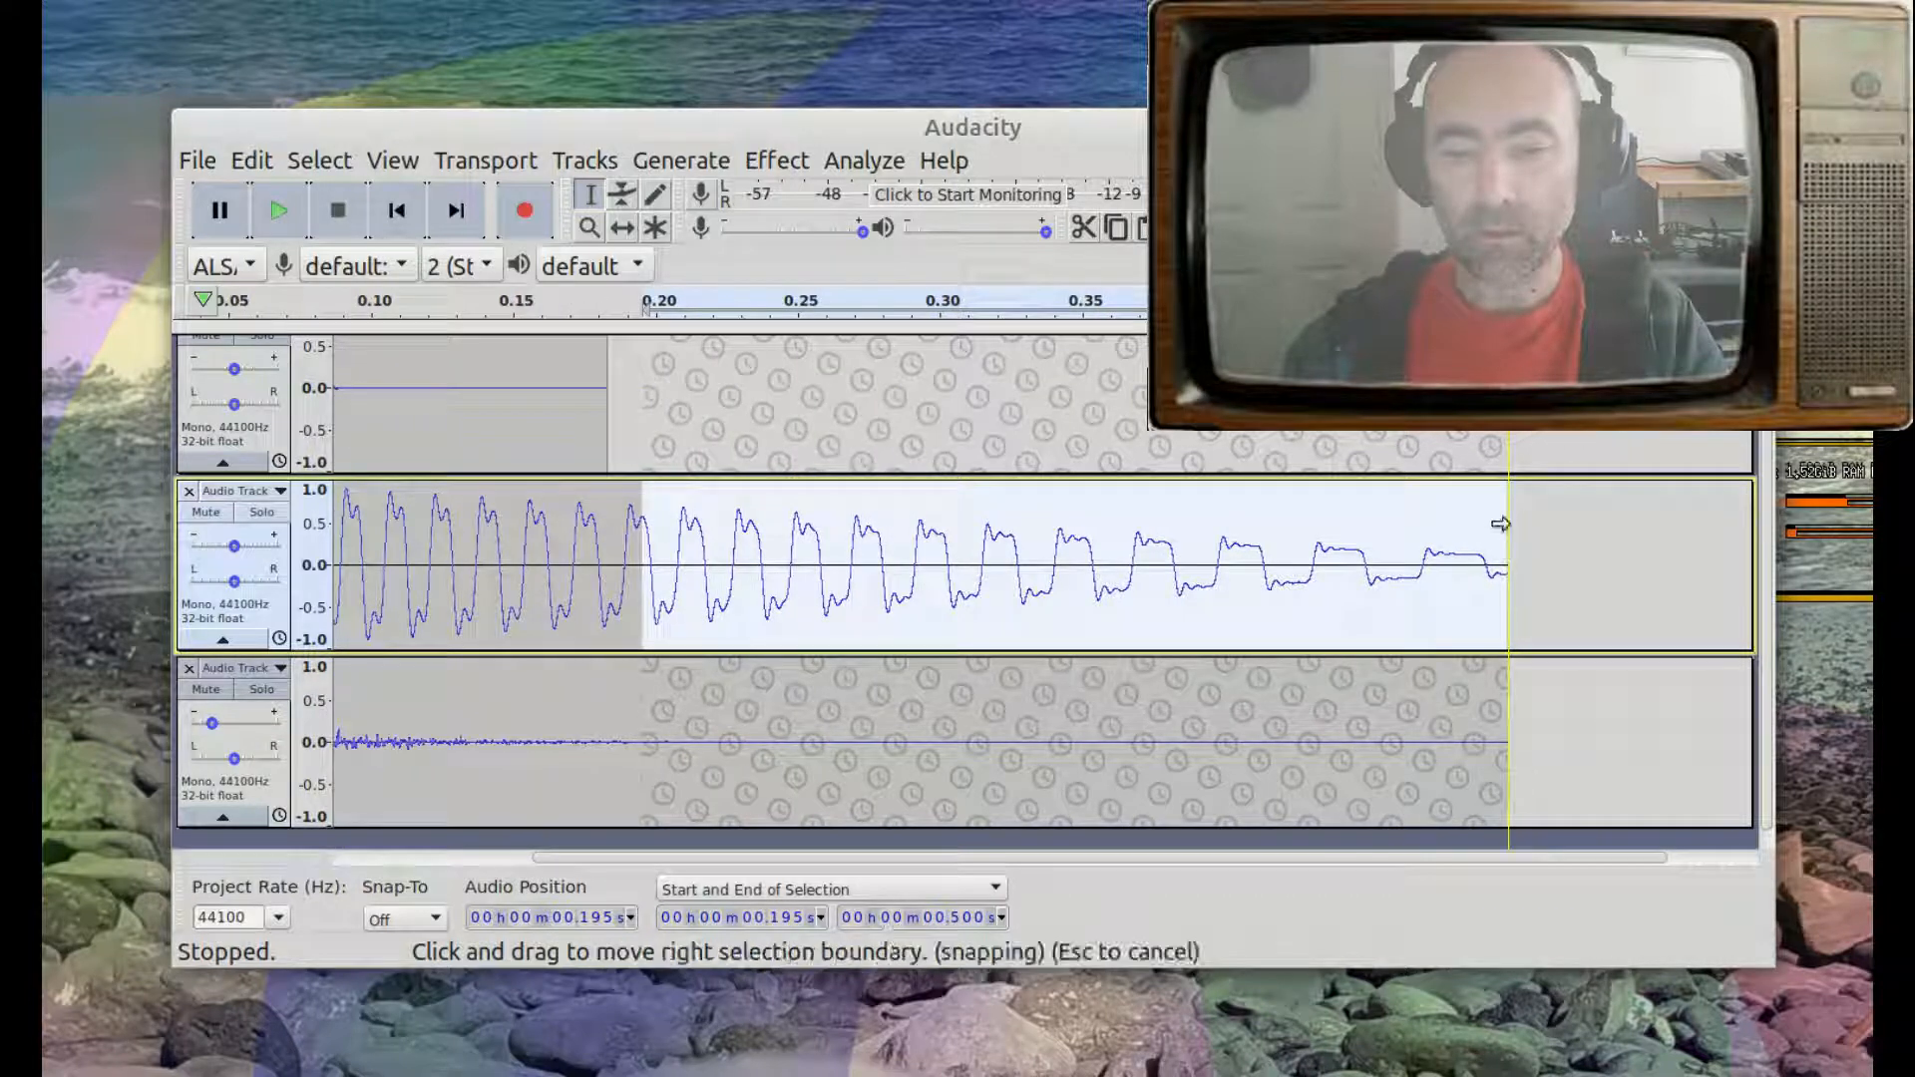
{"action": "left_click", "coordinate": [761, 165]}
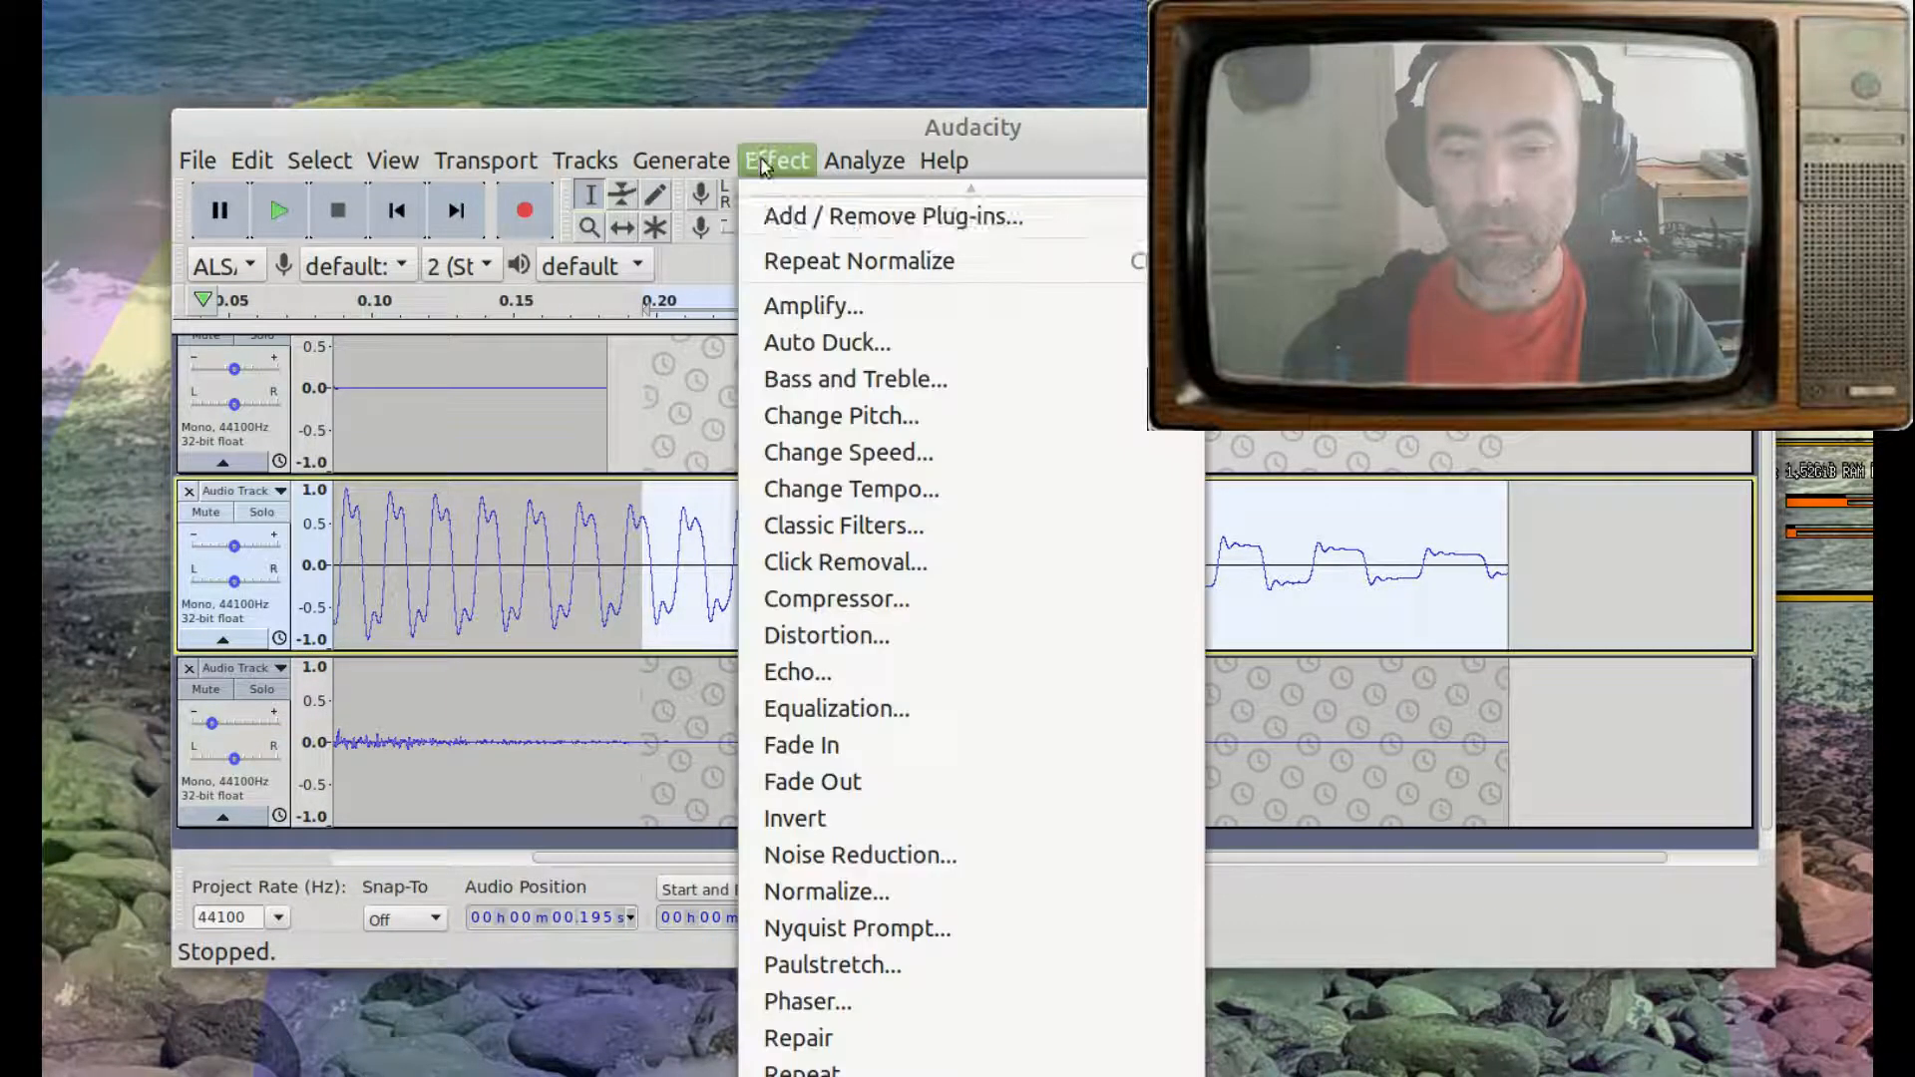
{"action": "left_click", "coordinate": [914, 779]}
- Select all three tracks and play the layered drum sound with the faded chirp
{"action": "key", "text": "space"}
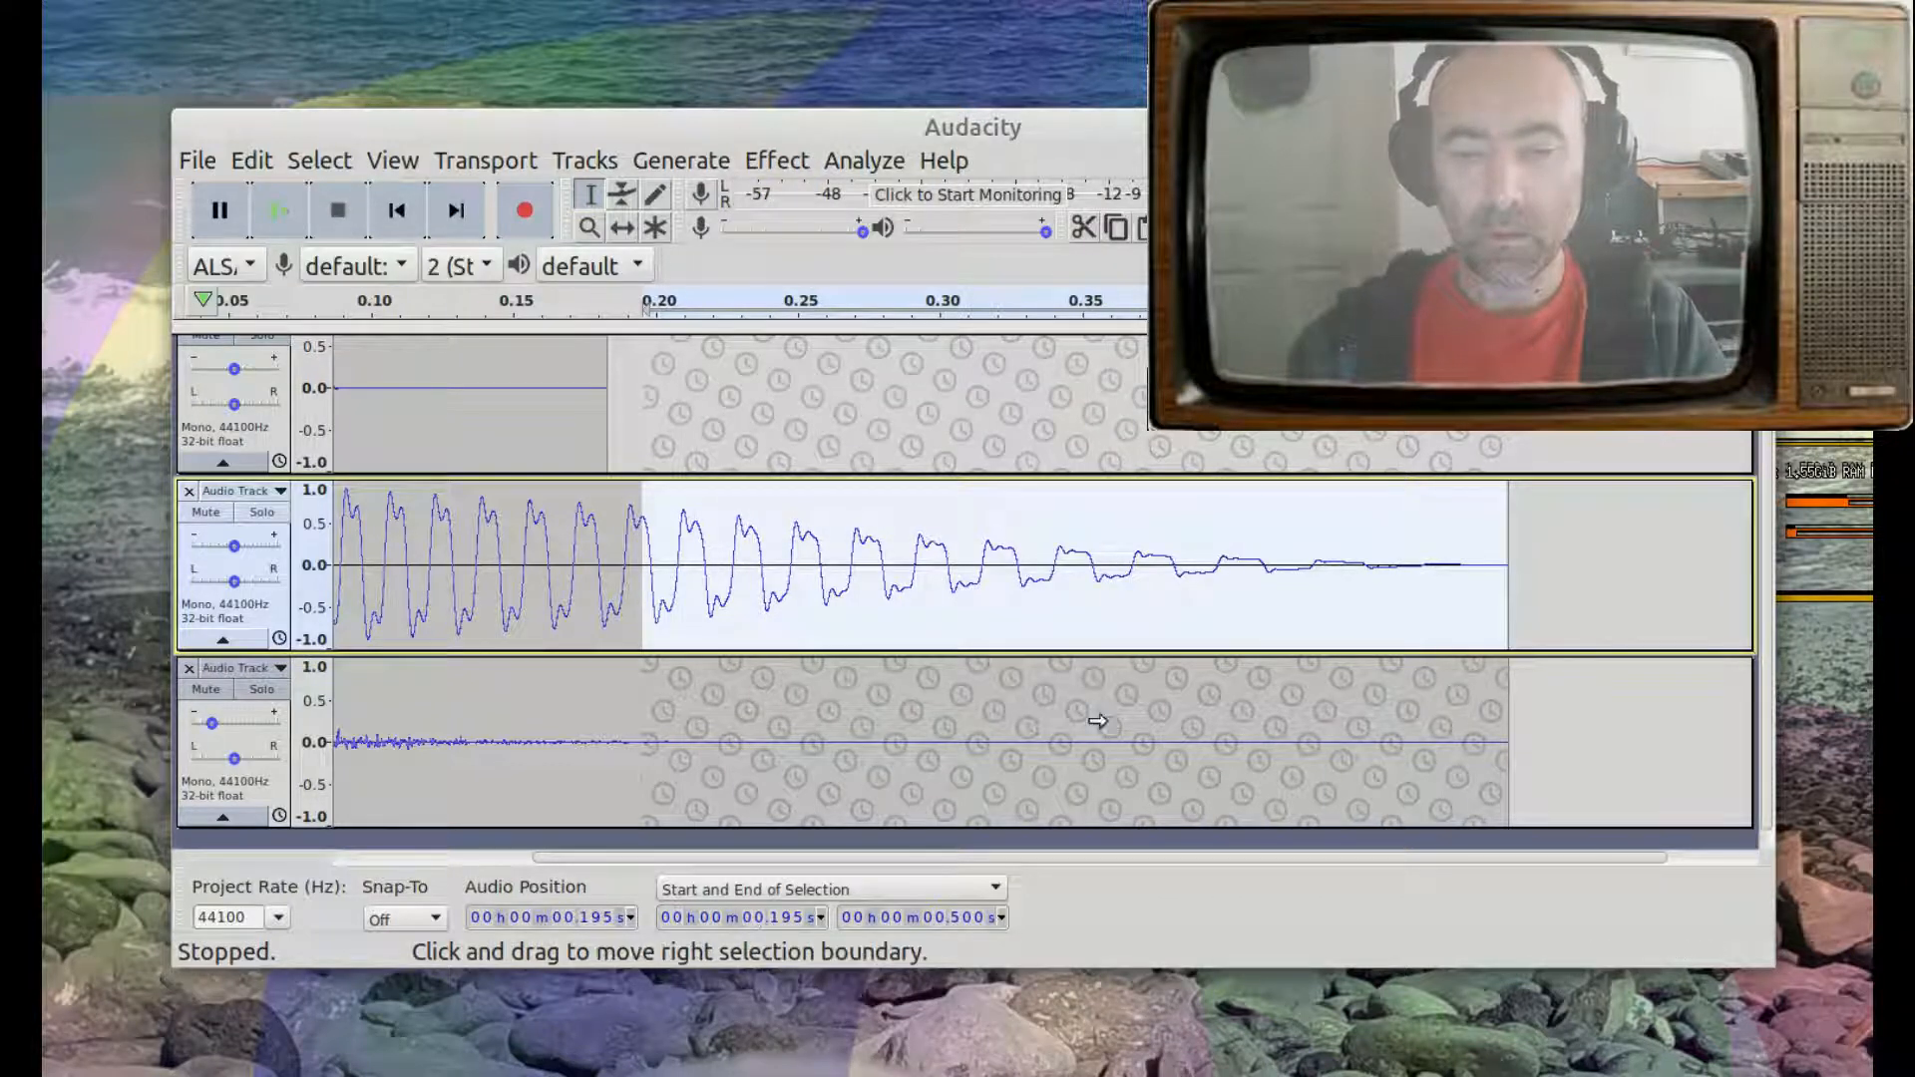
{"action": "key", "text": "ctrl+a"}
{"action": "key", "text": "space"}
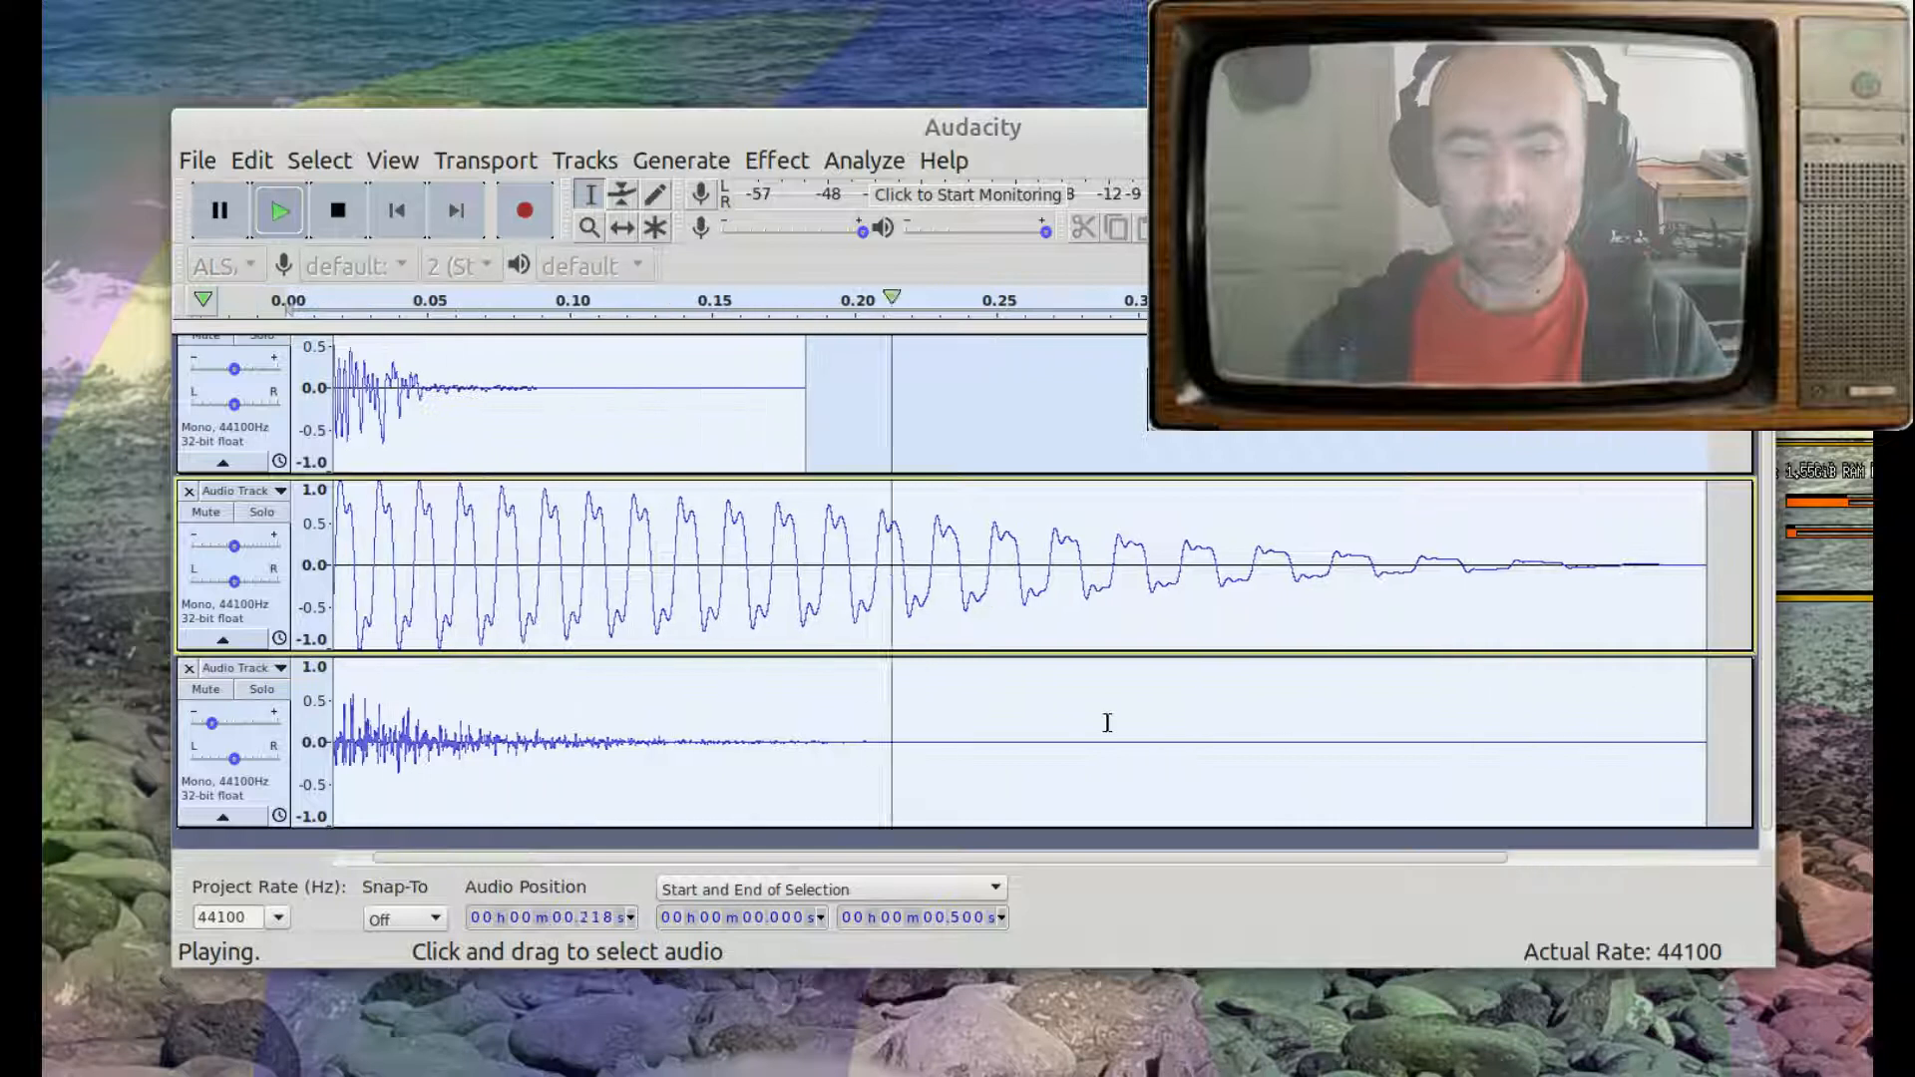
{"action": "key", "text": "space"}
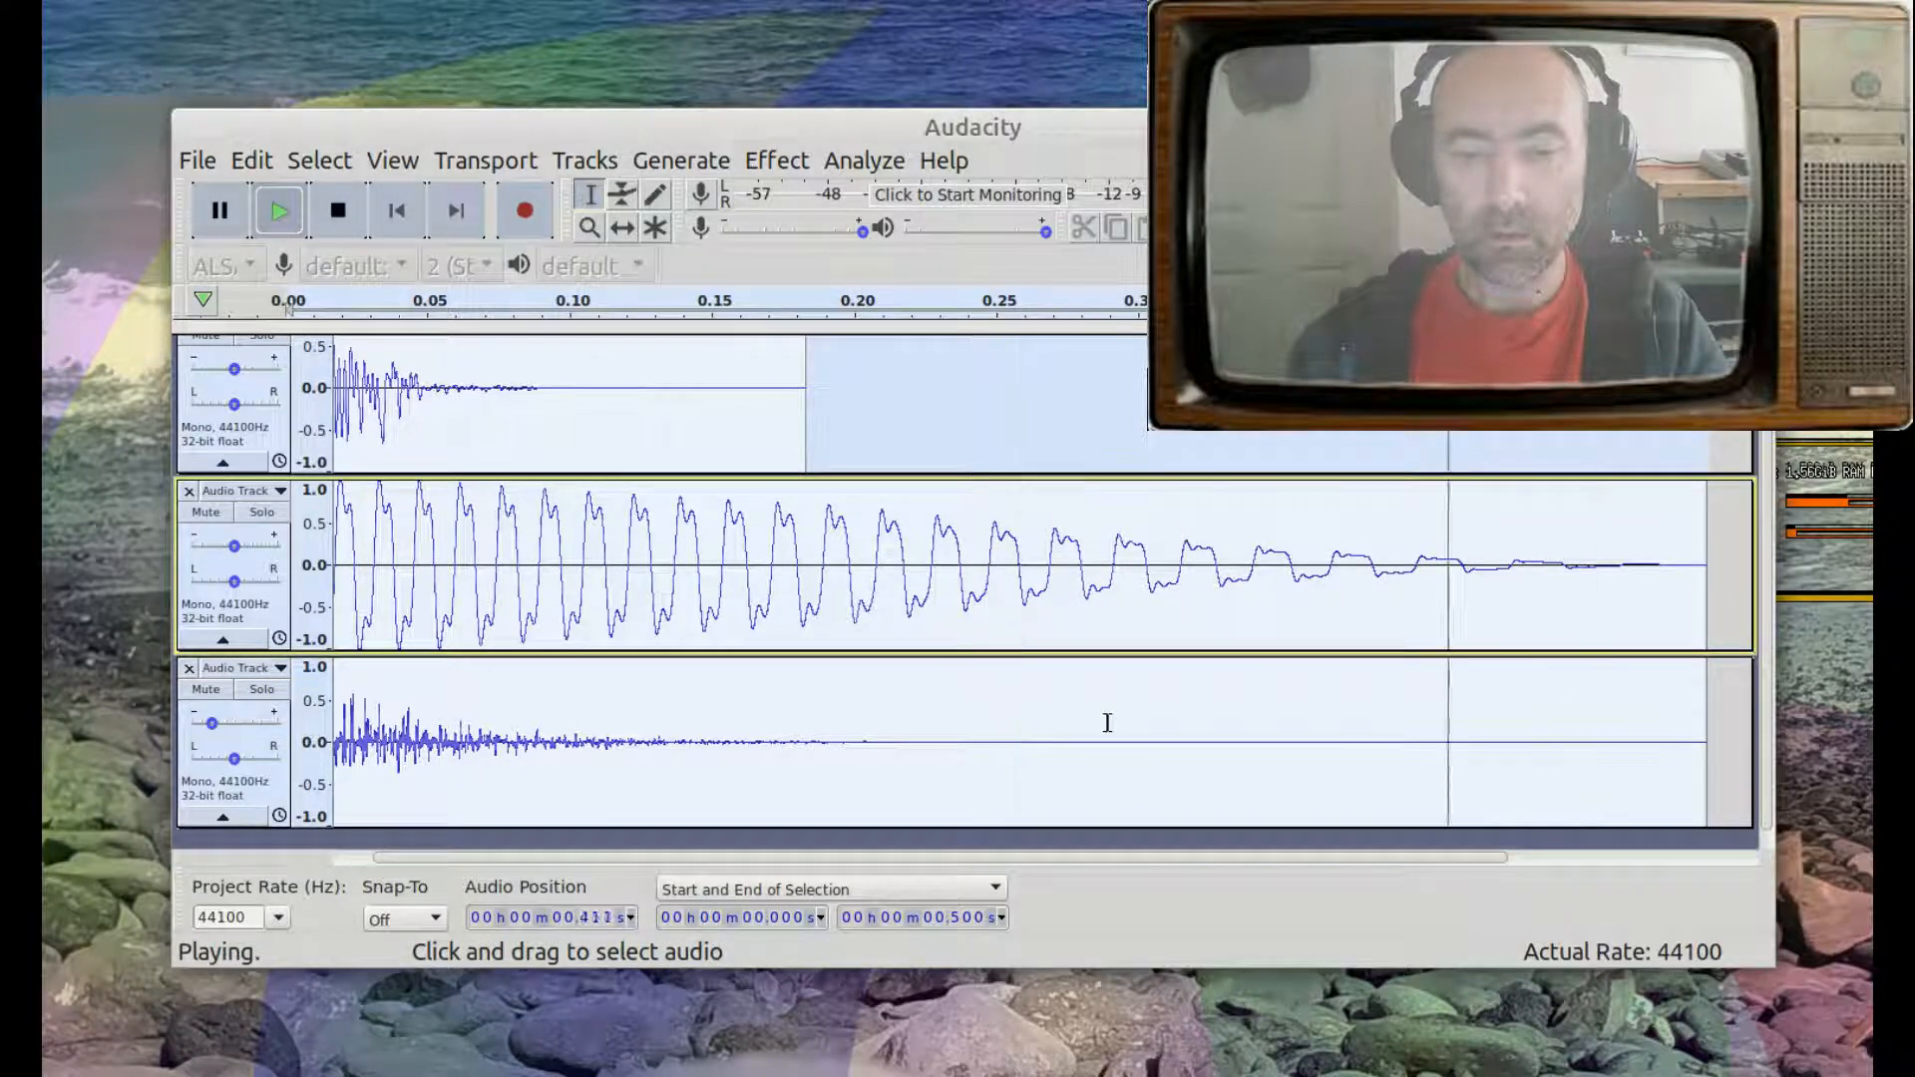
- Play the layered three-track drum mix repeatedly to check its sound
{"action": "key", "text": "space"}
{"action": "key", "text": "space"}
{"action": "key", "text": "space"}
{"action": "key", "text": "space"}
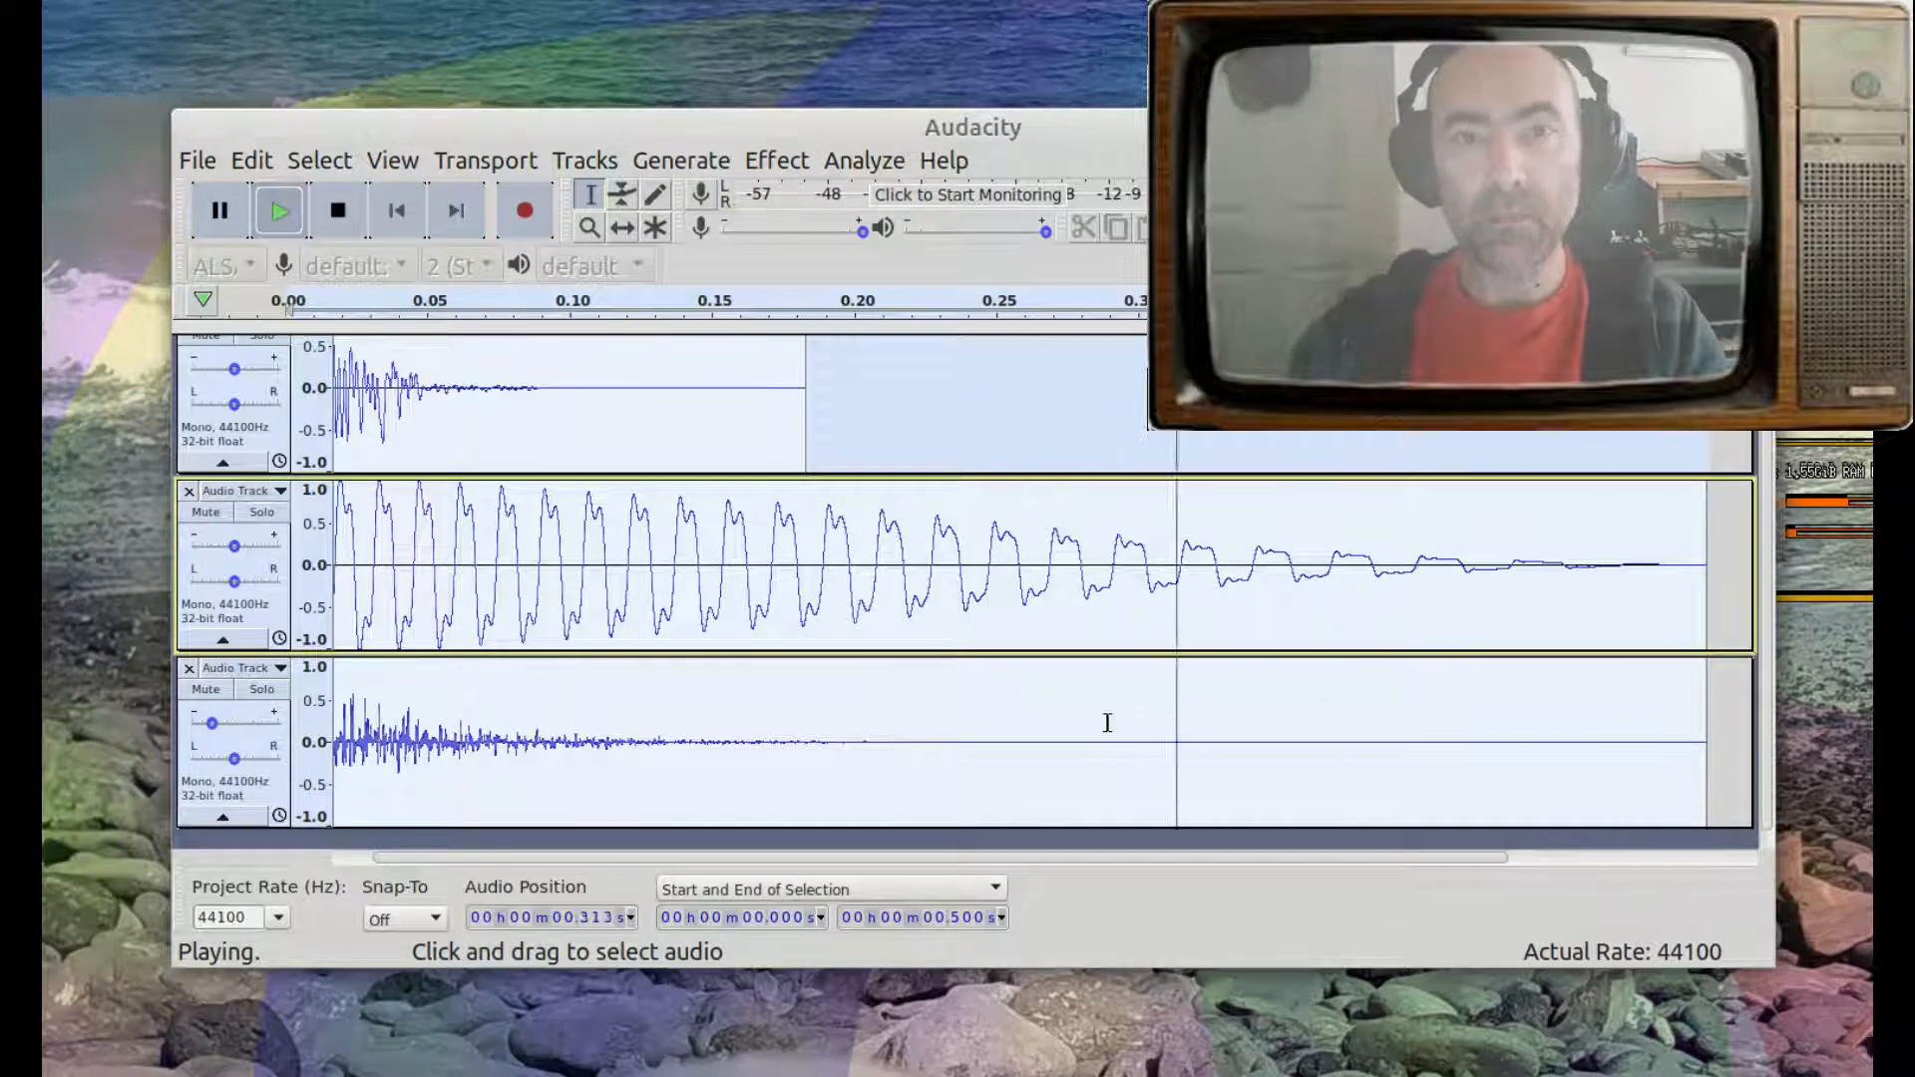
- Mix and render the three selected tracks into a single track and play it
{"action": "left_click", "coordinate": [595, 165]}
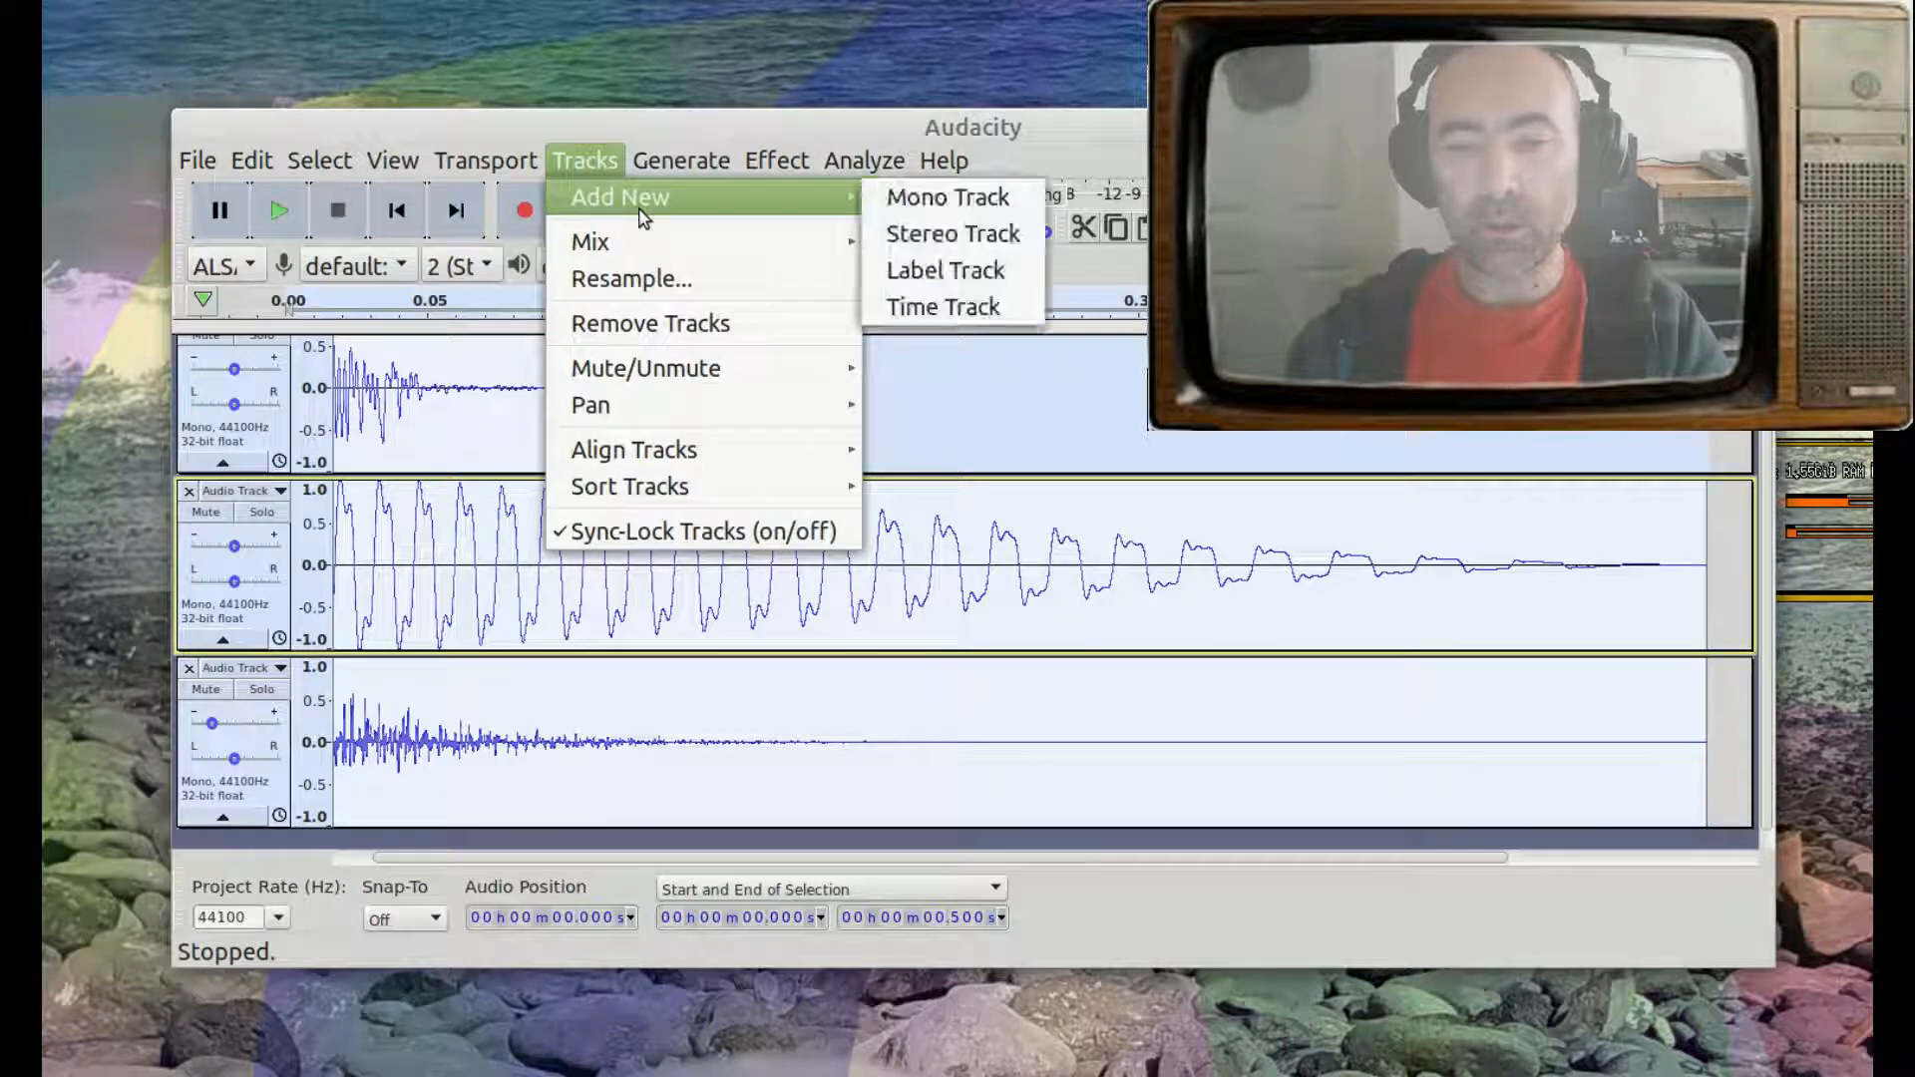
{"action": "mouse_move", "coordinate": [650, 248]}
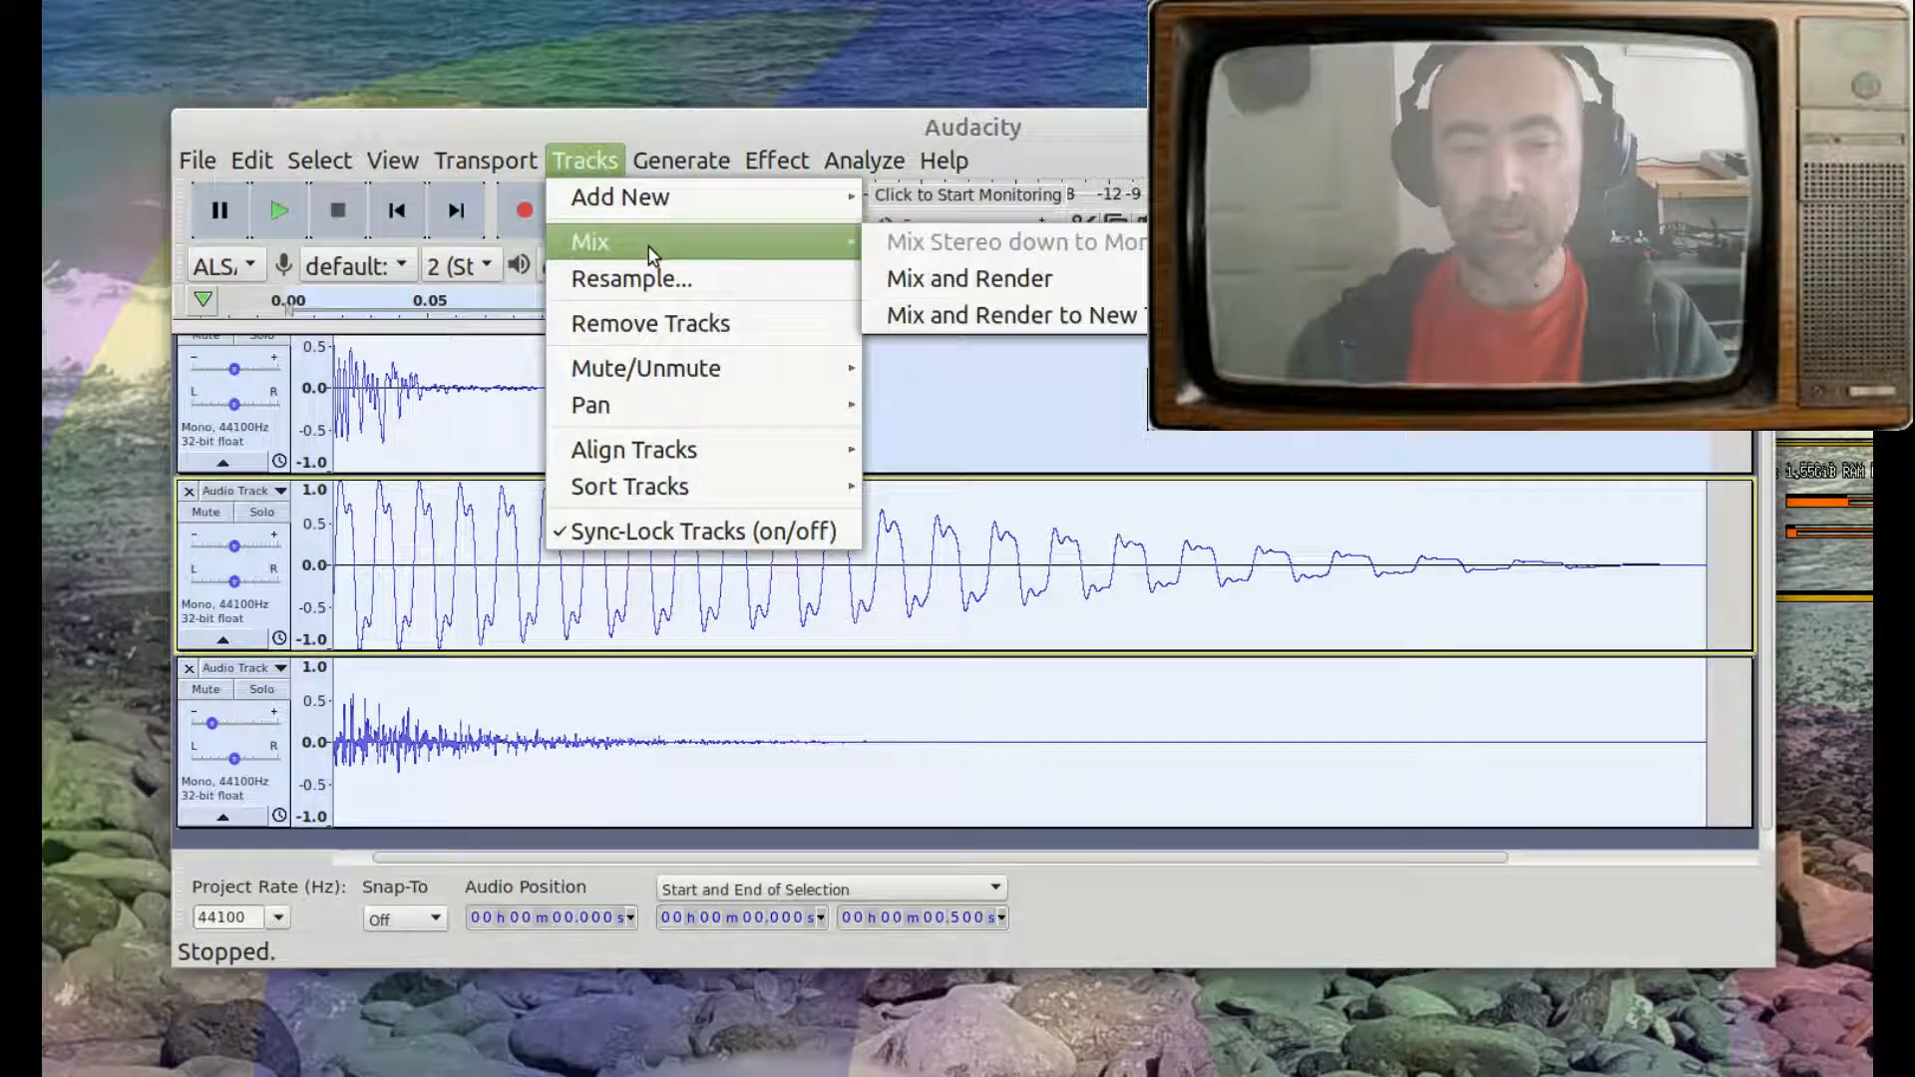
{"action": "left_click", "coordinate": [968, 282]}
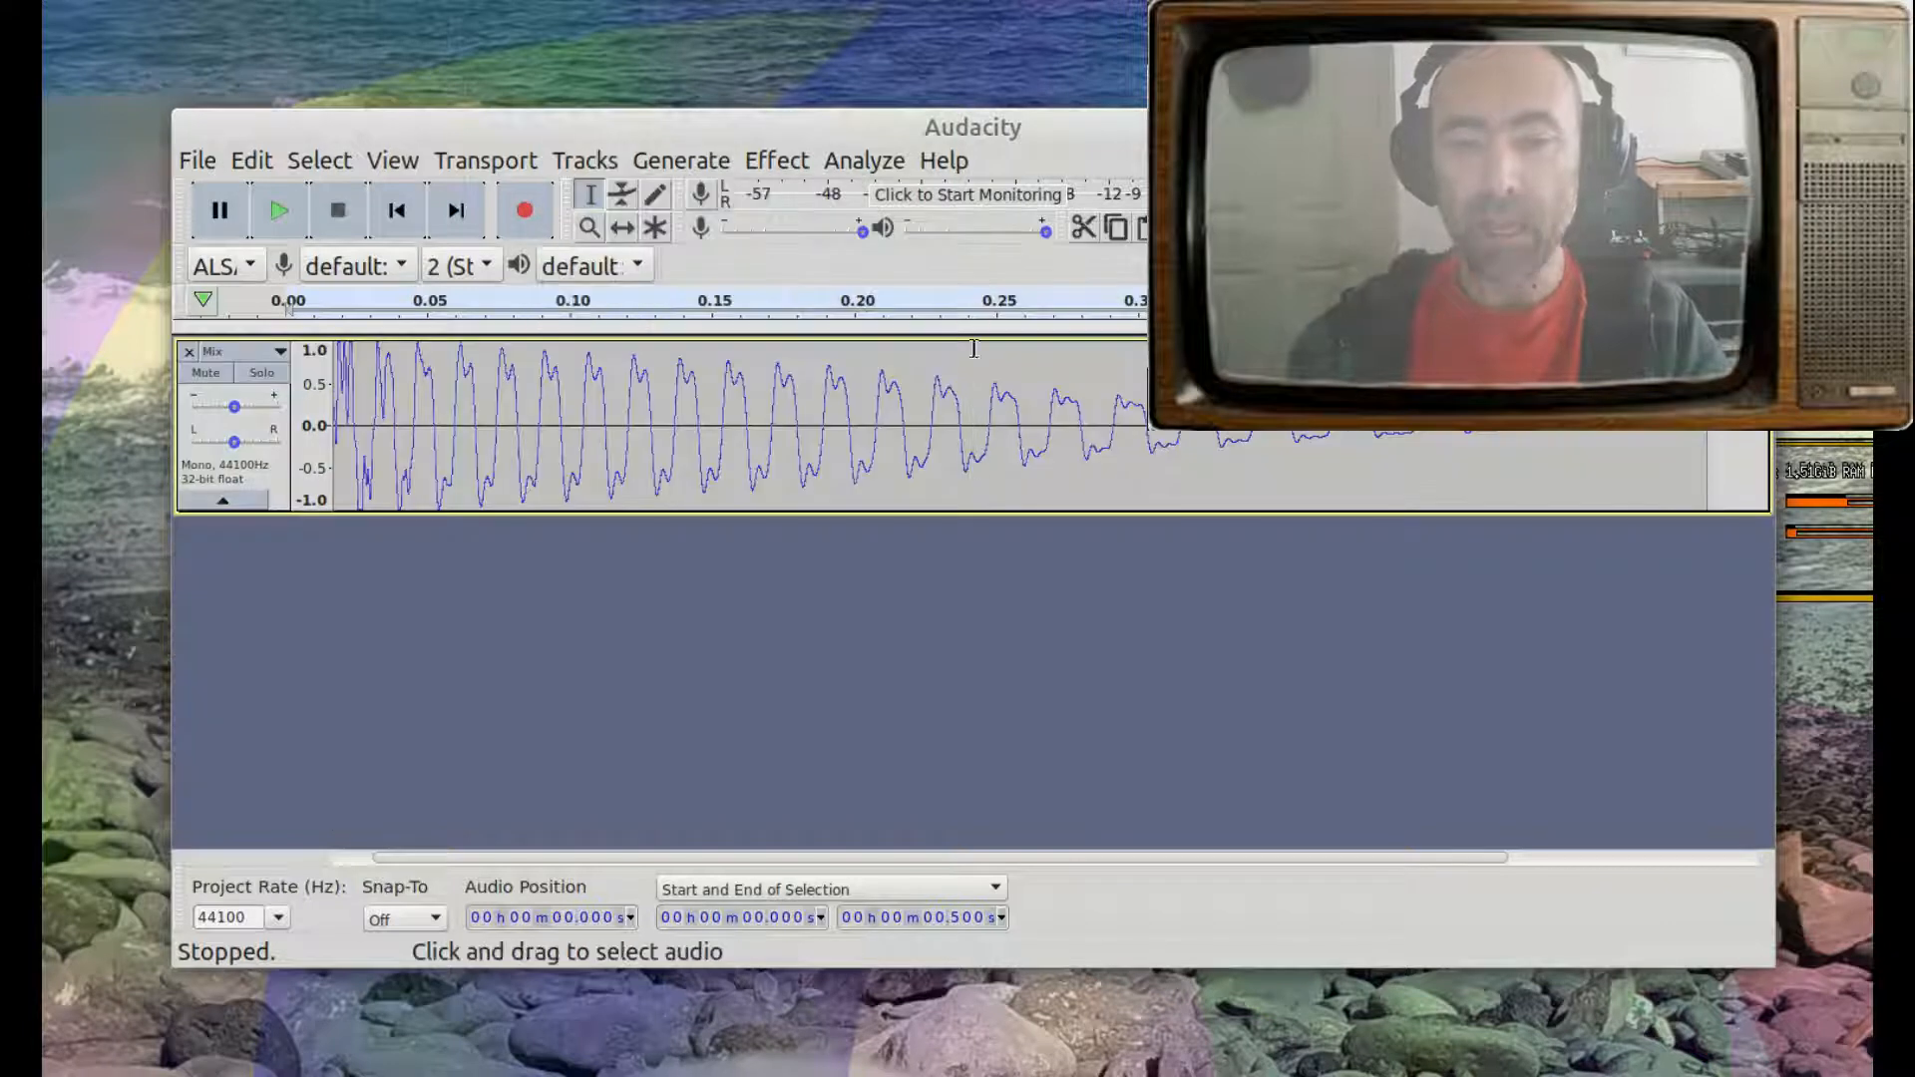
{"action": "key", "text": "space"}
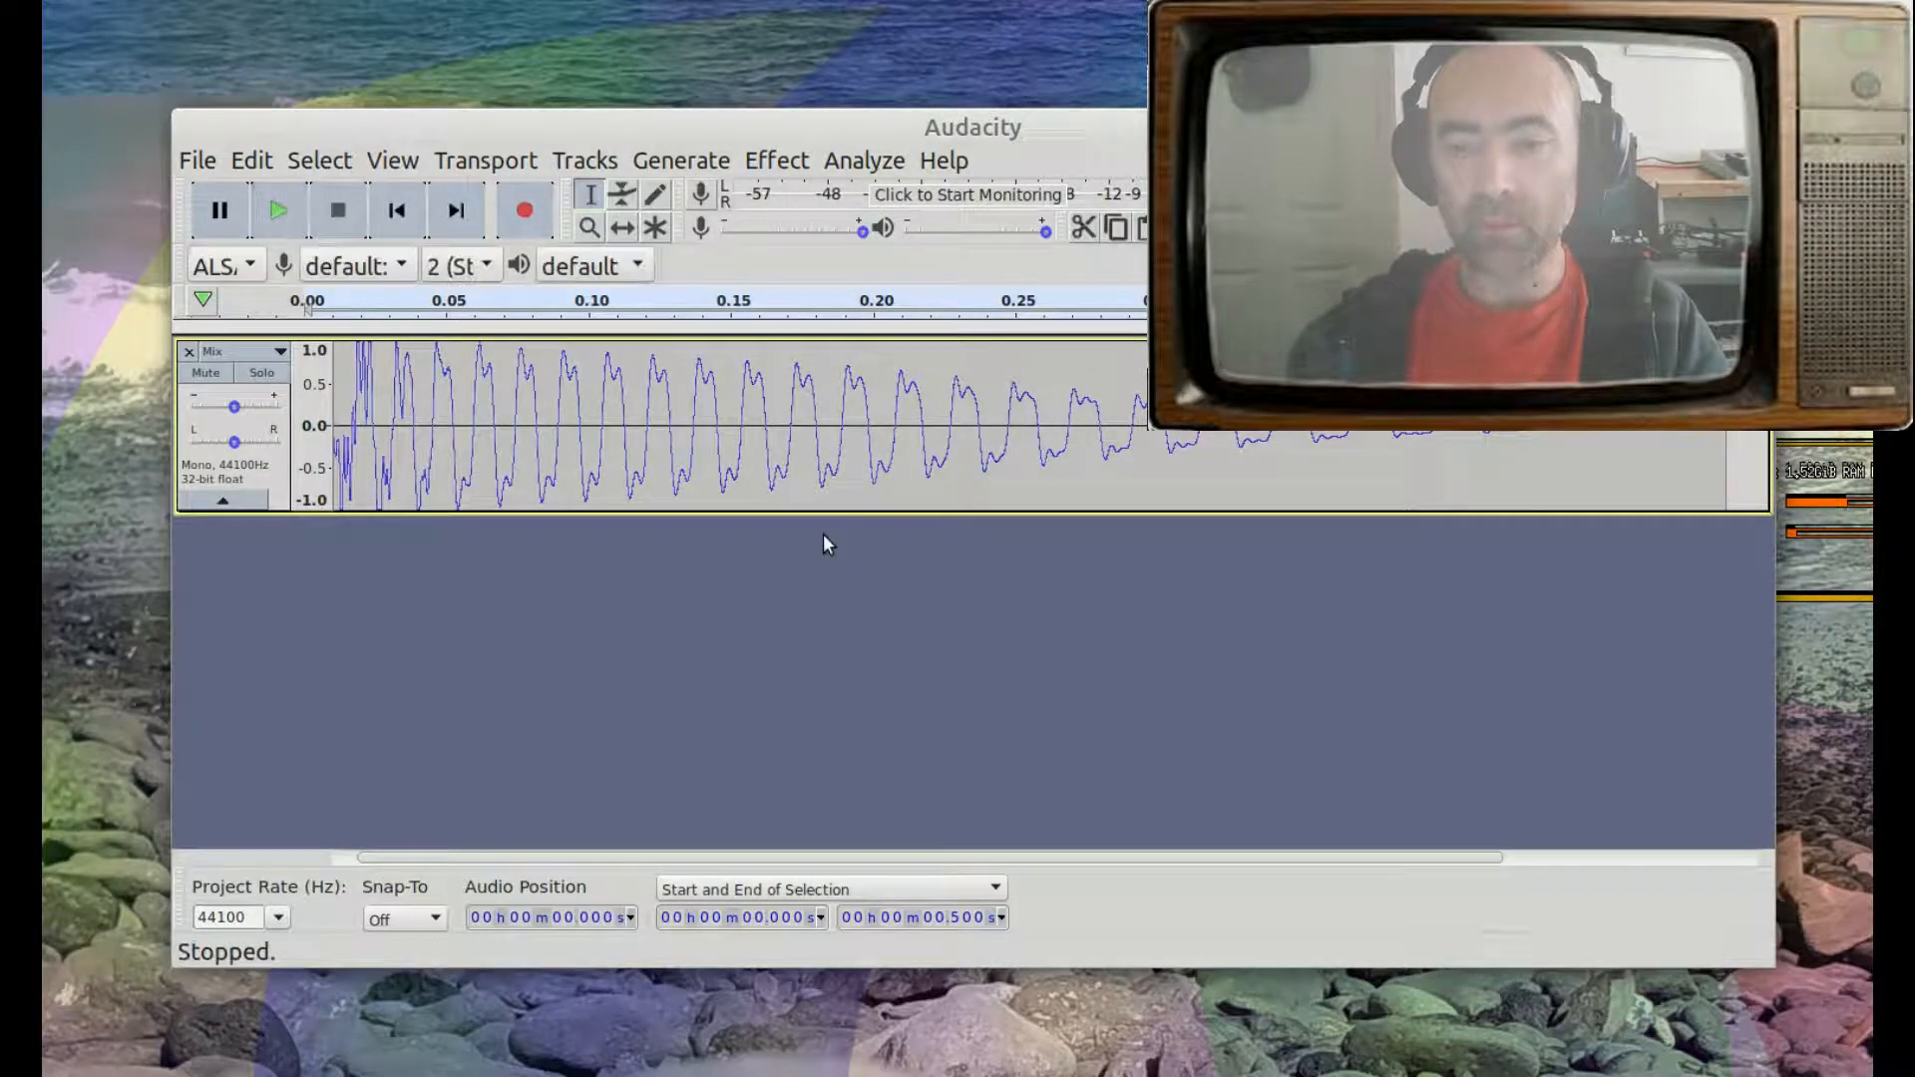
{"action": "left_click", "coordinate": [786, 164]}
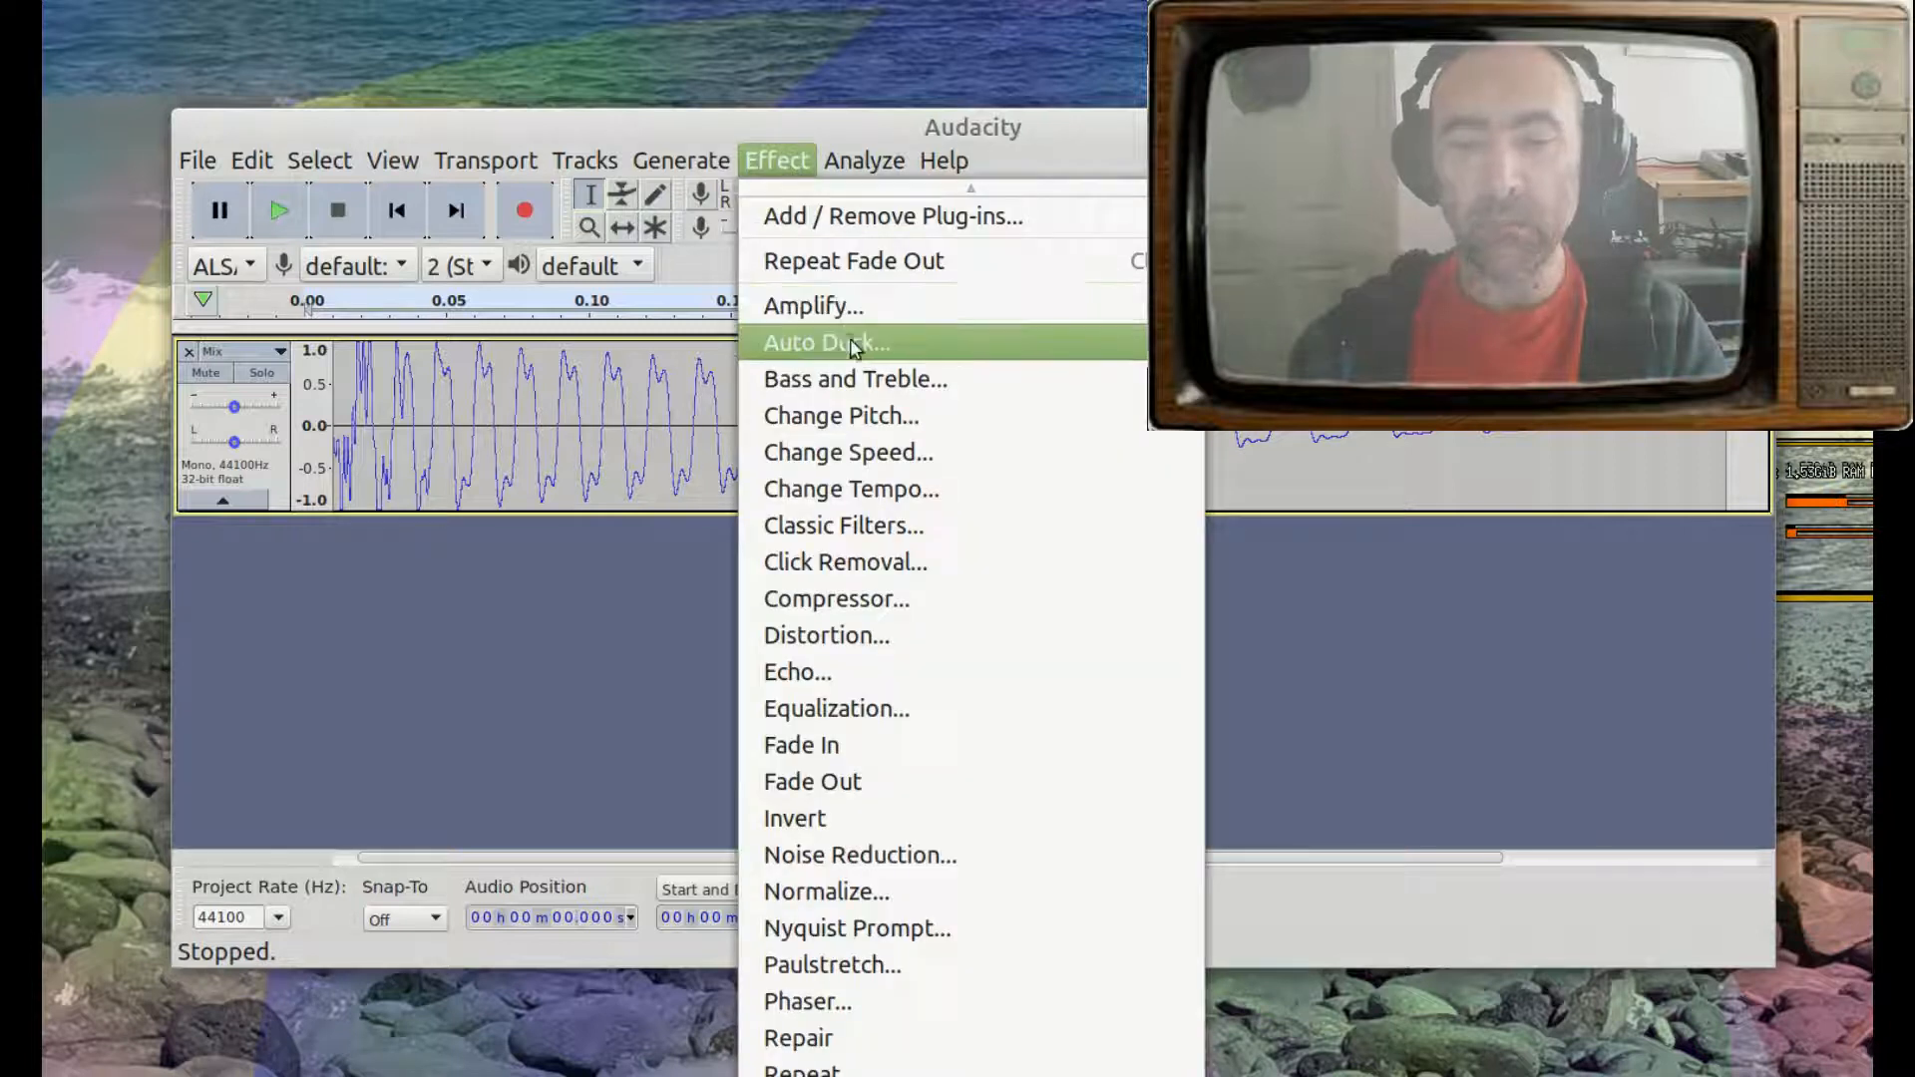
{"action": "left_click", "coordinate": [868, 600]}
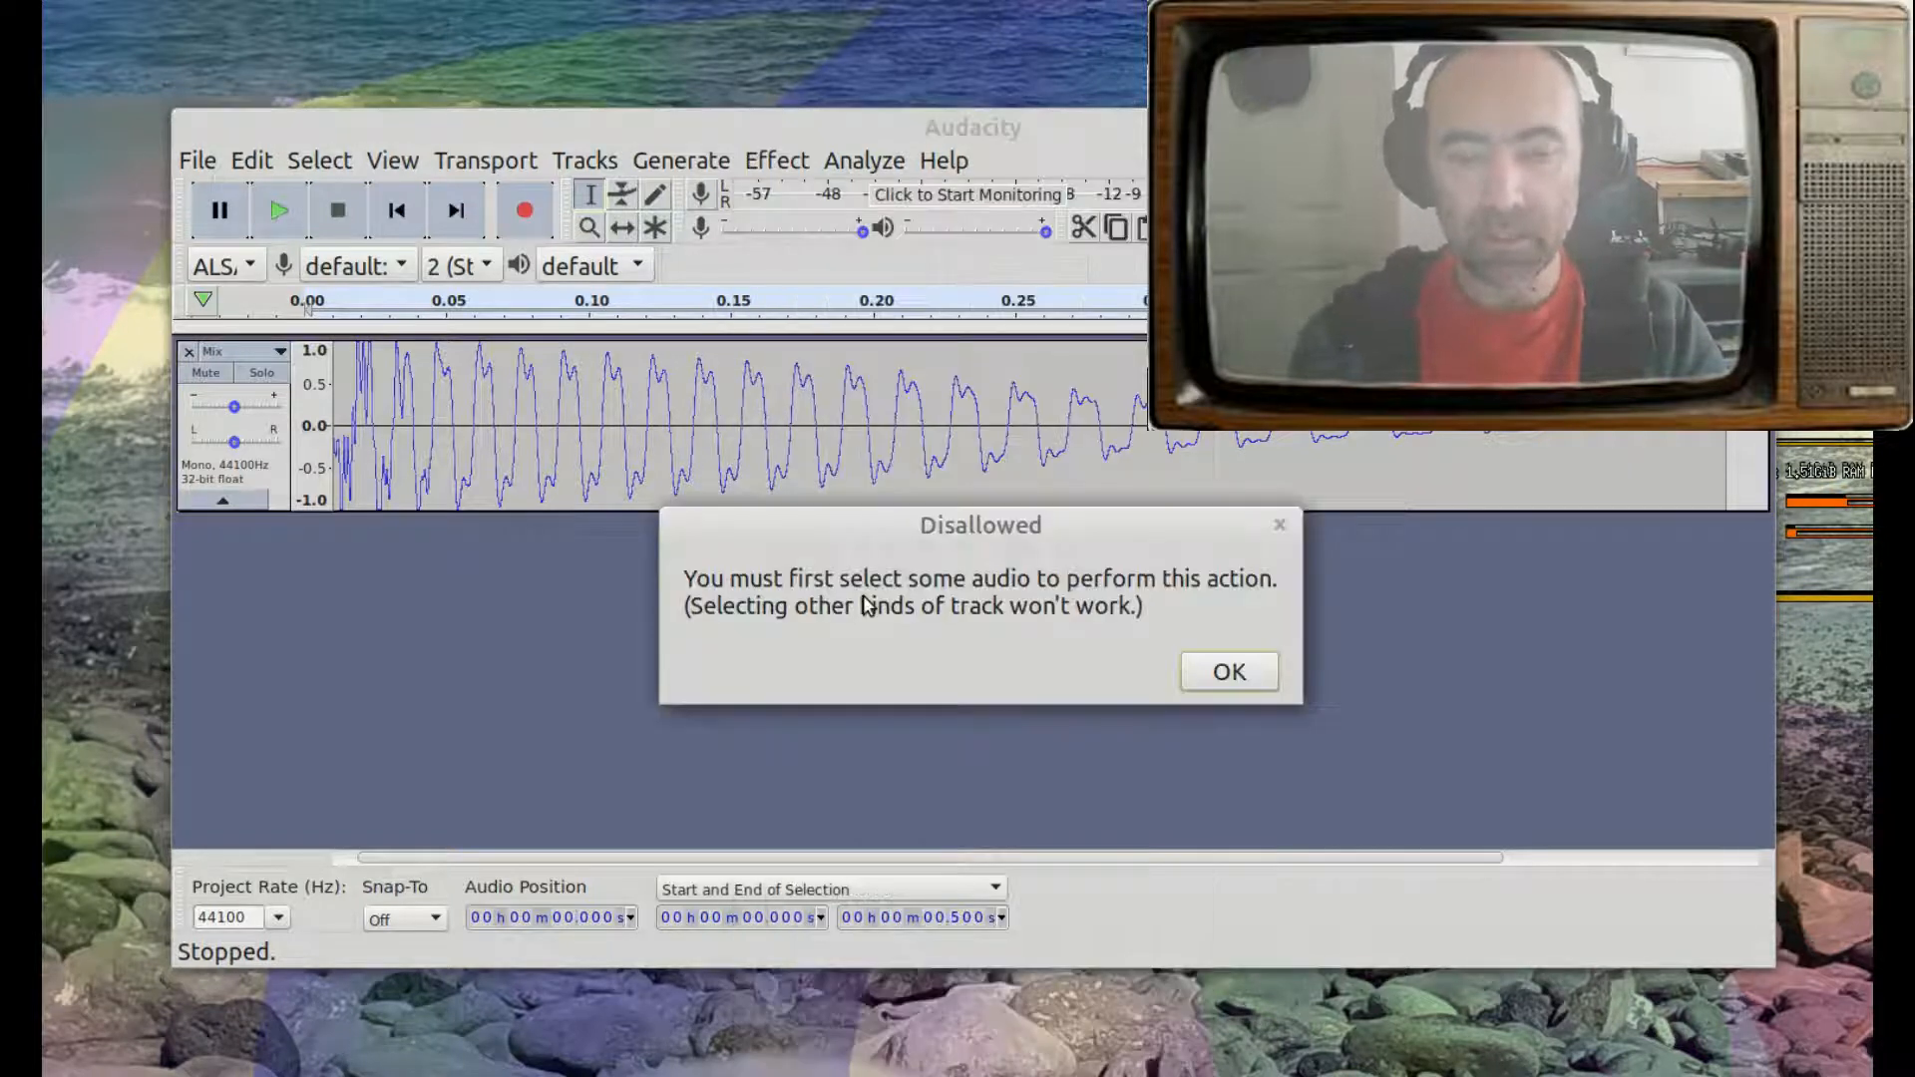
{"action": "left_click", "coordinate": [1227, 672]}
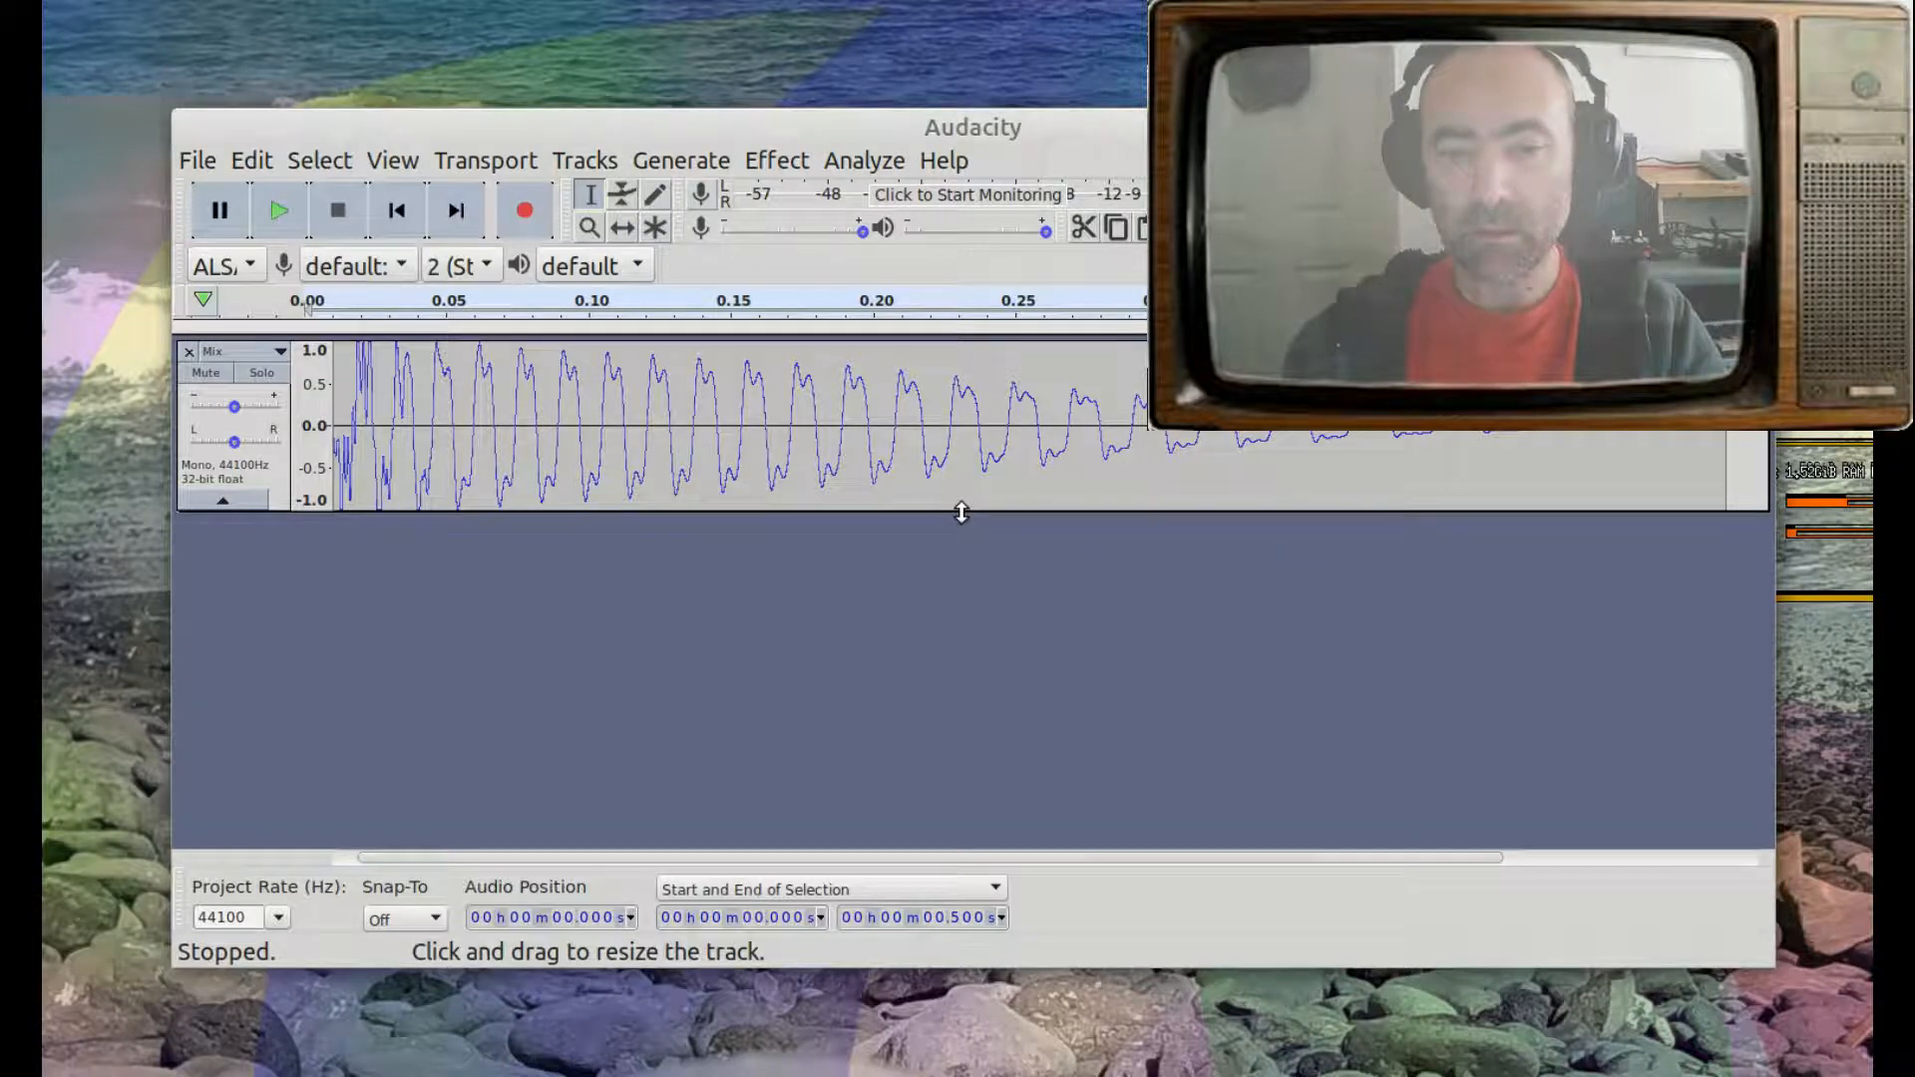
- Preview and apply the Compressor to the entire mix with a -17 dB threshold, -45 dB noise floor, 10:1 ratio and 0.20 s attack
{"action": "key", "text": "ctrl+a"}
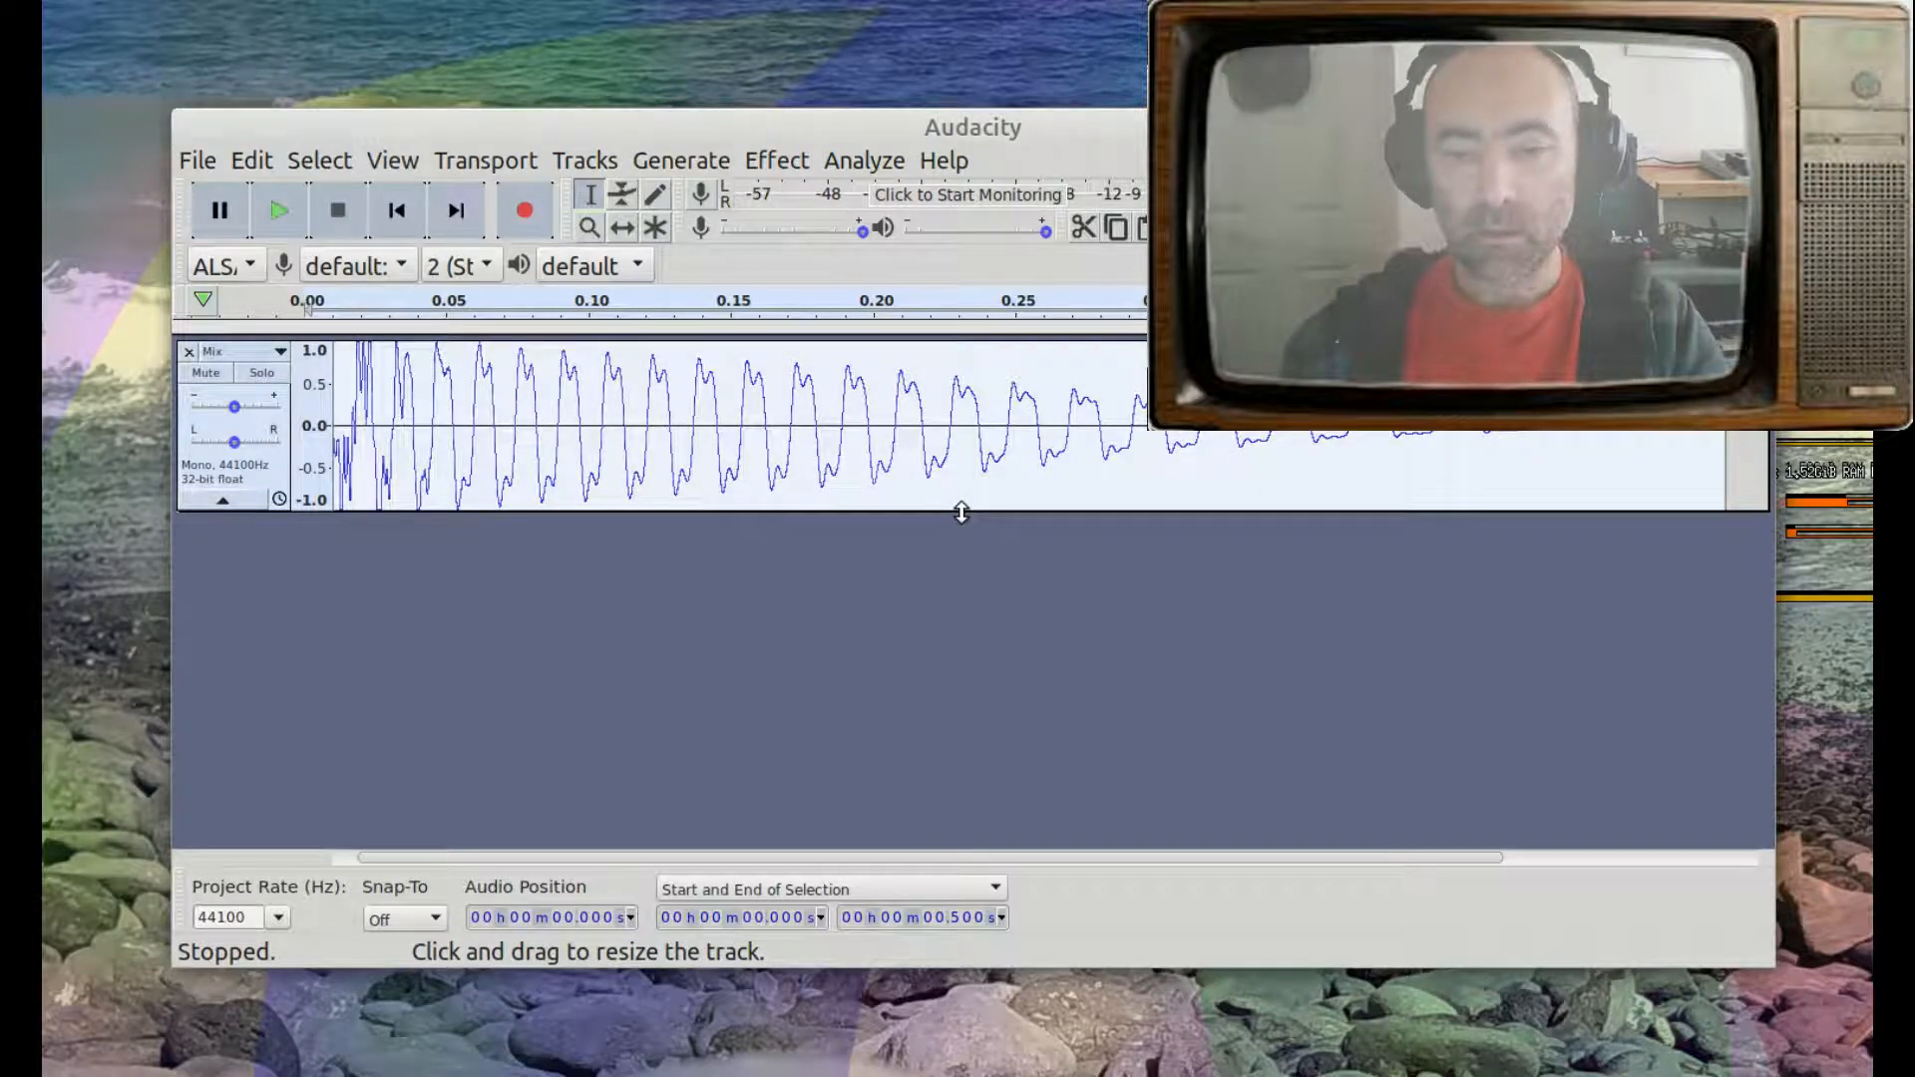
{"action": "left_click", "coordinate": [778, 160]}
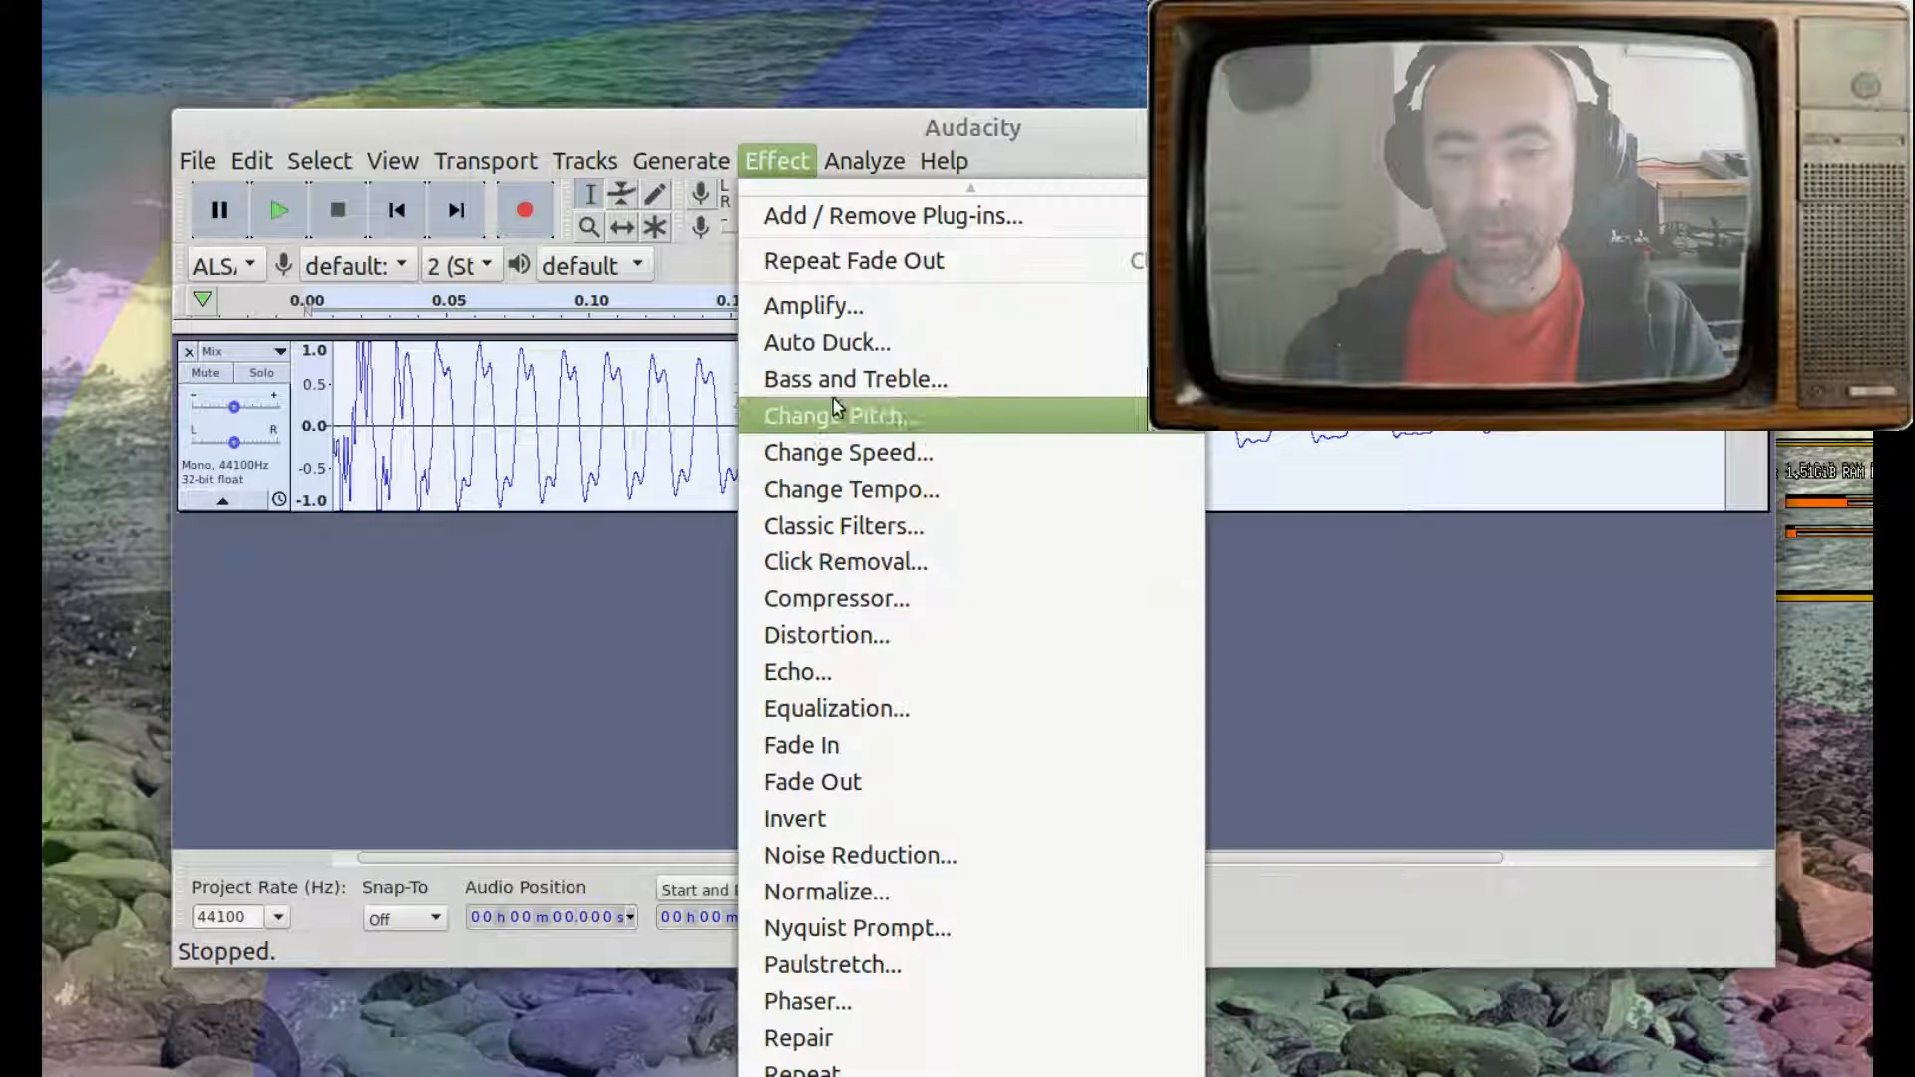
{"action": "left_click", "coordinate": [866, 596]}
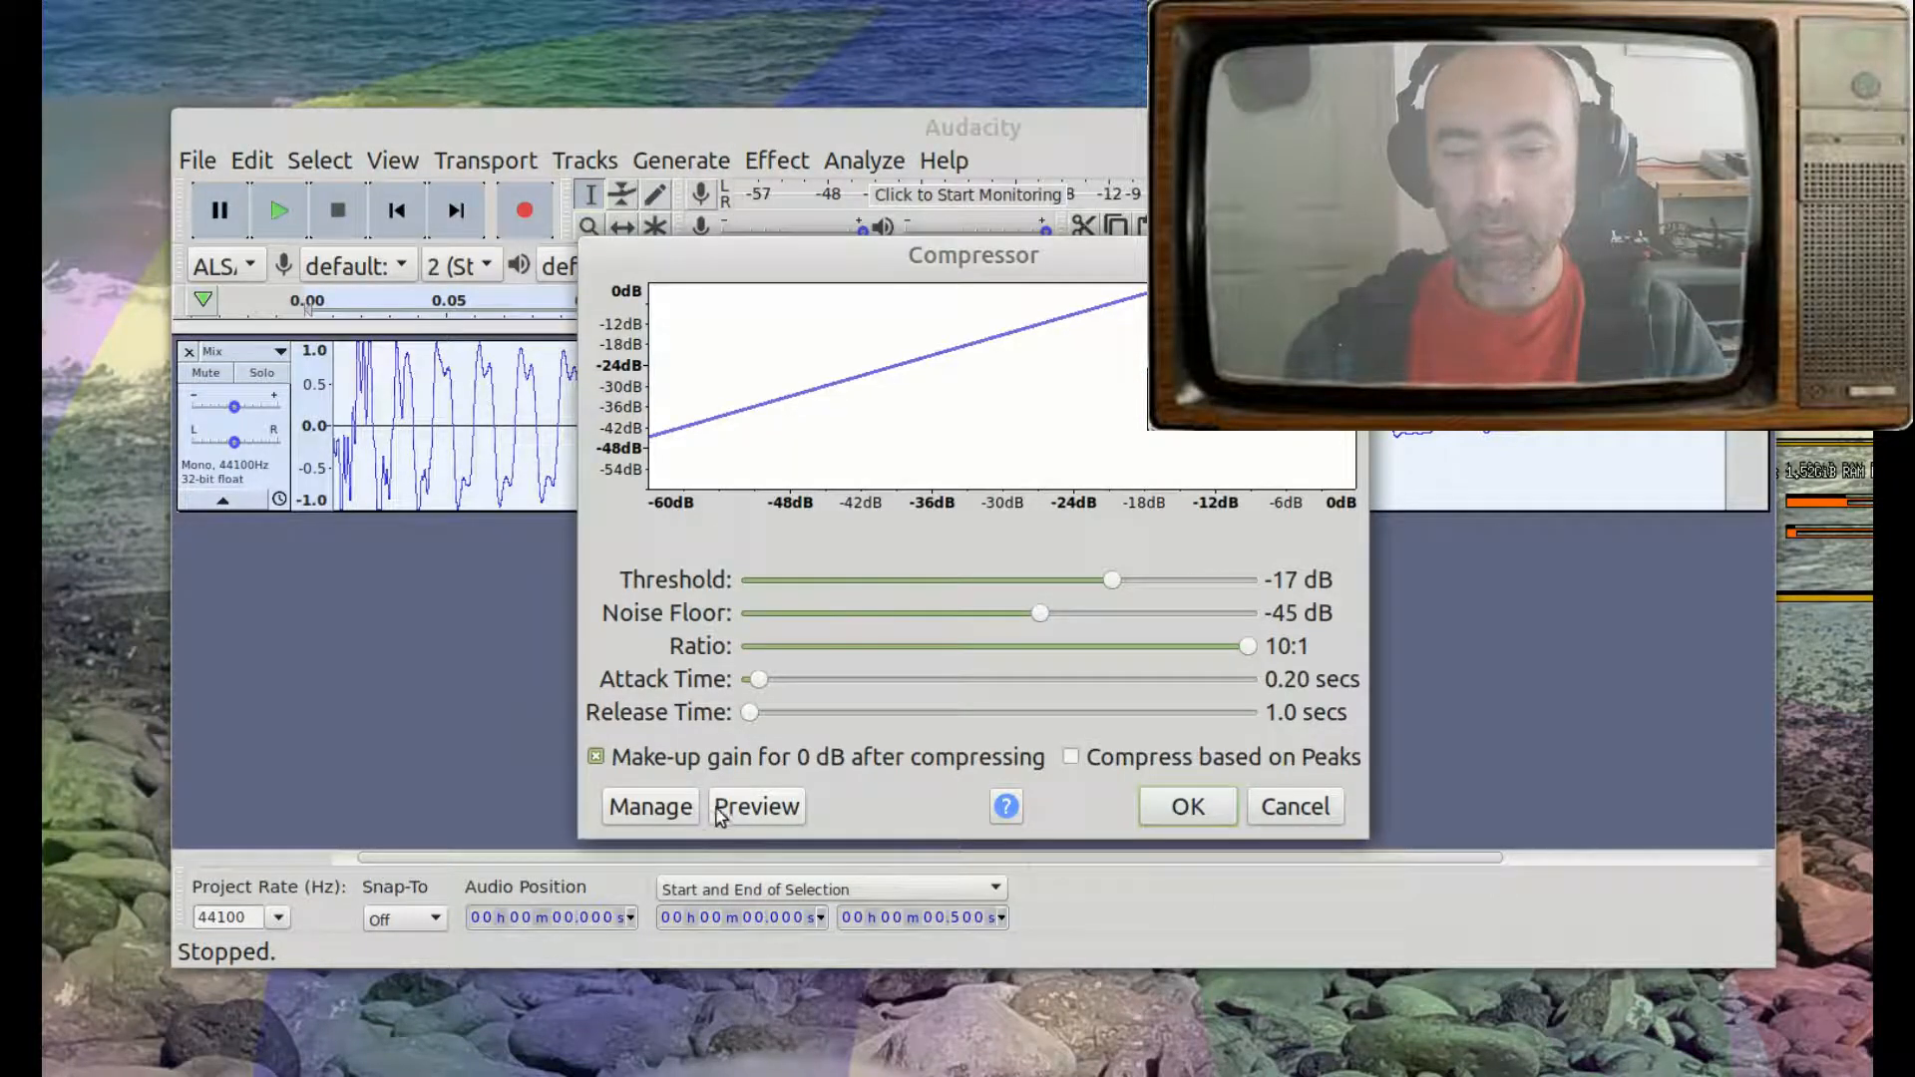
{"action": "left_click", "coordinate": [750, 814]}
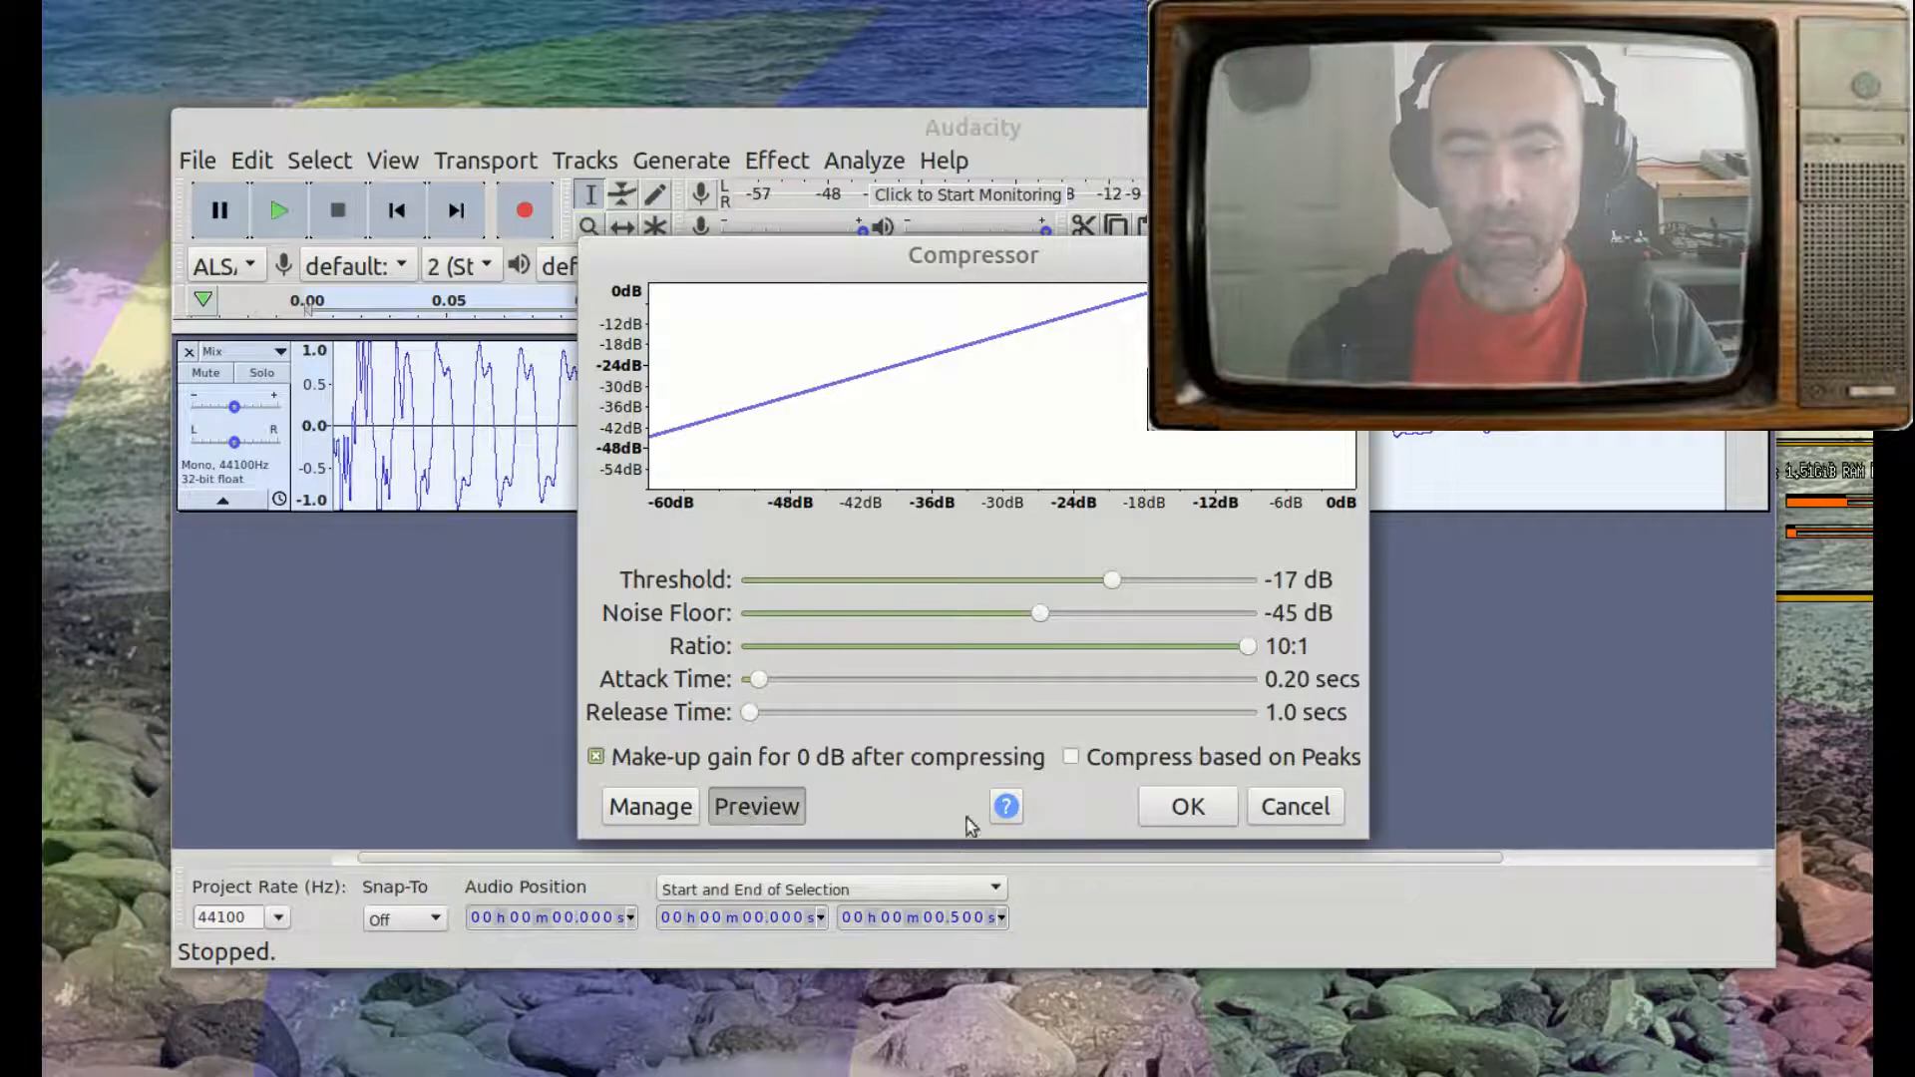
{"action": "left_click", "coordinate": [1188, 806]}
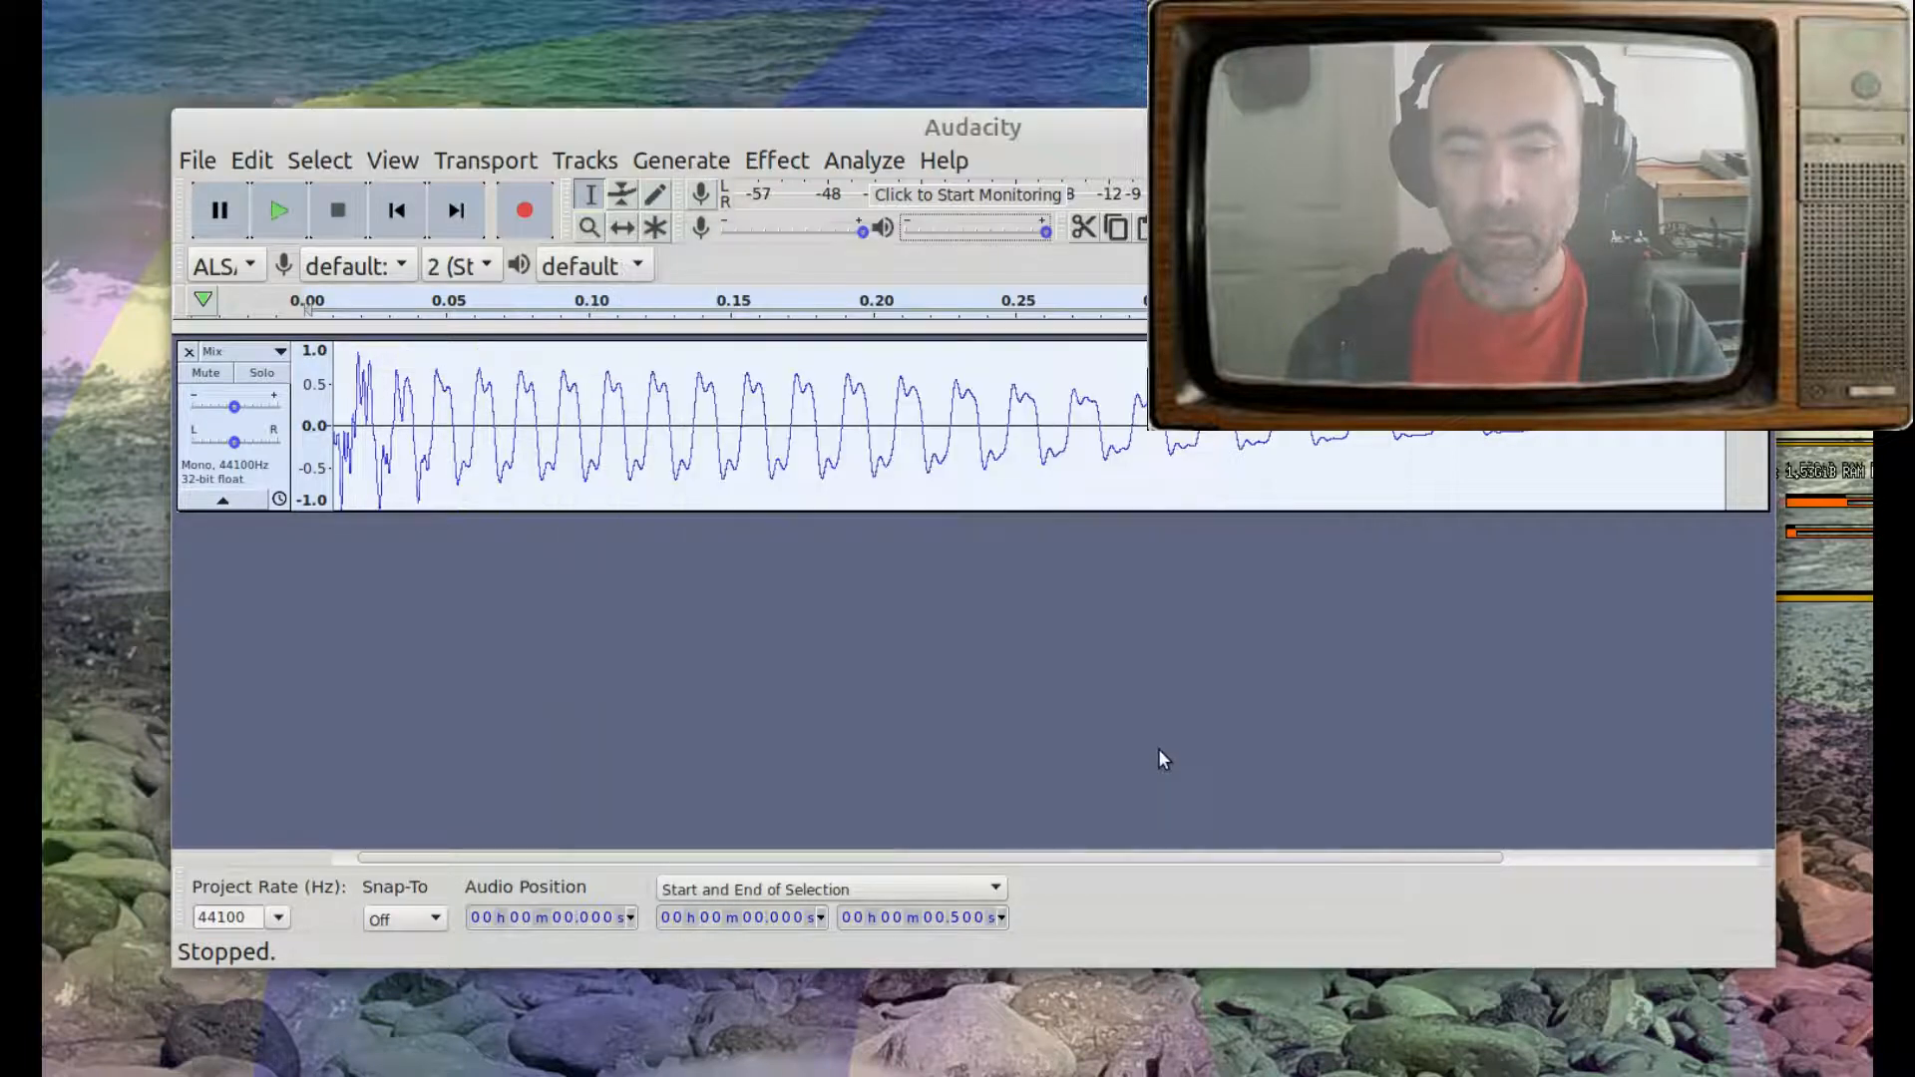
- Play the compressed drum mix several times
{"action": "key", "text": "space"}
{"action": "key", "text": "space"}
{"action": "key", "text": "space"}
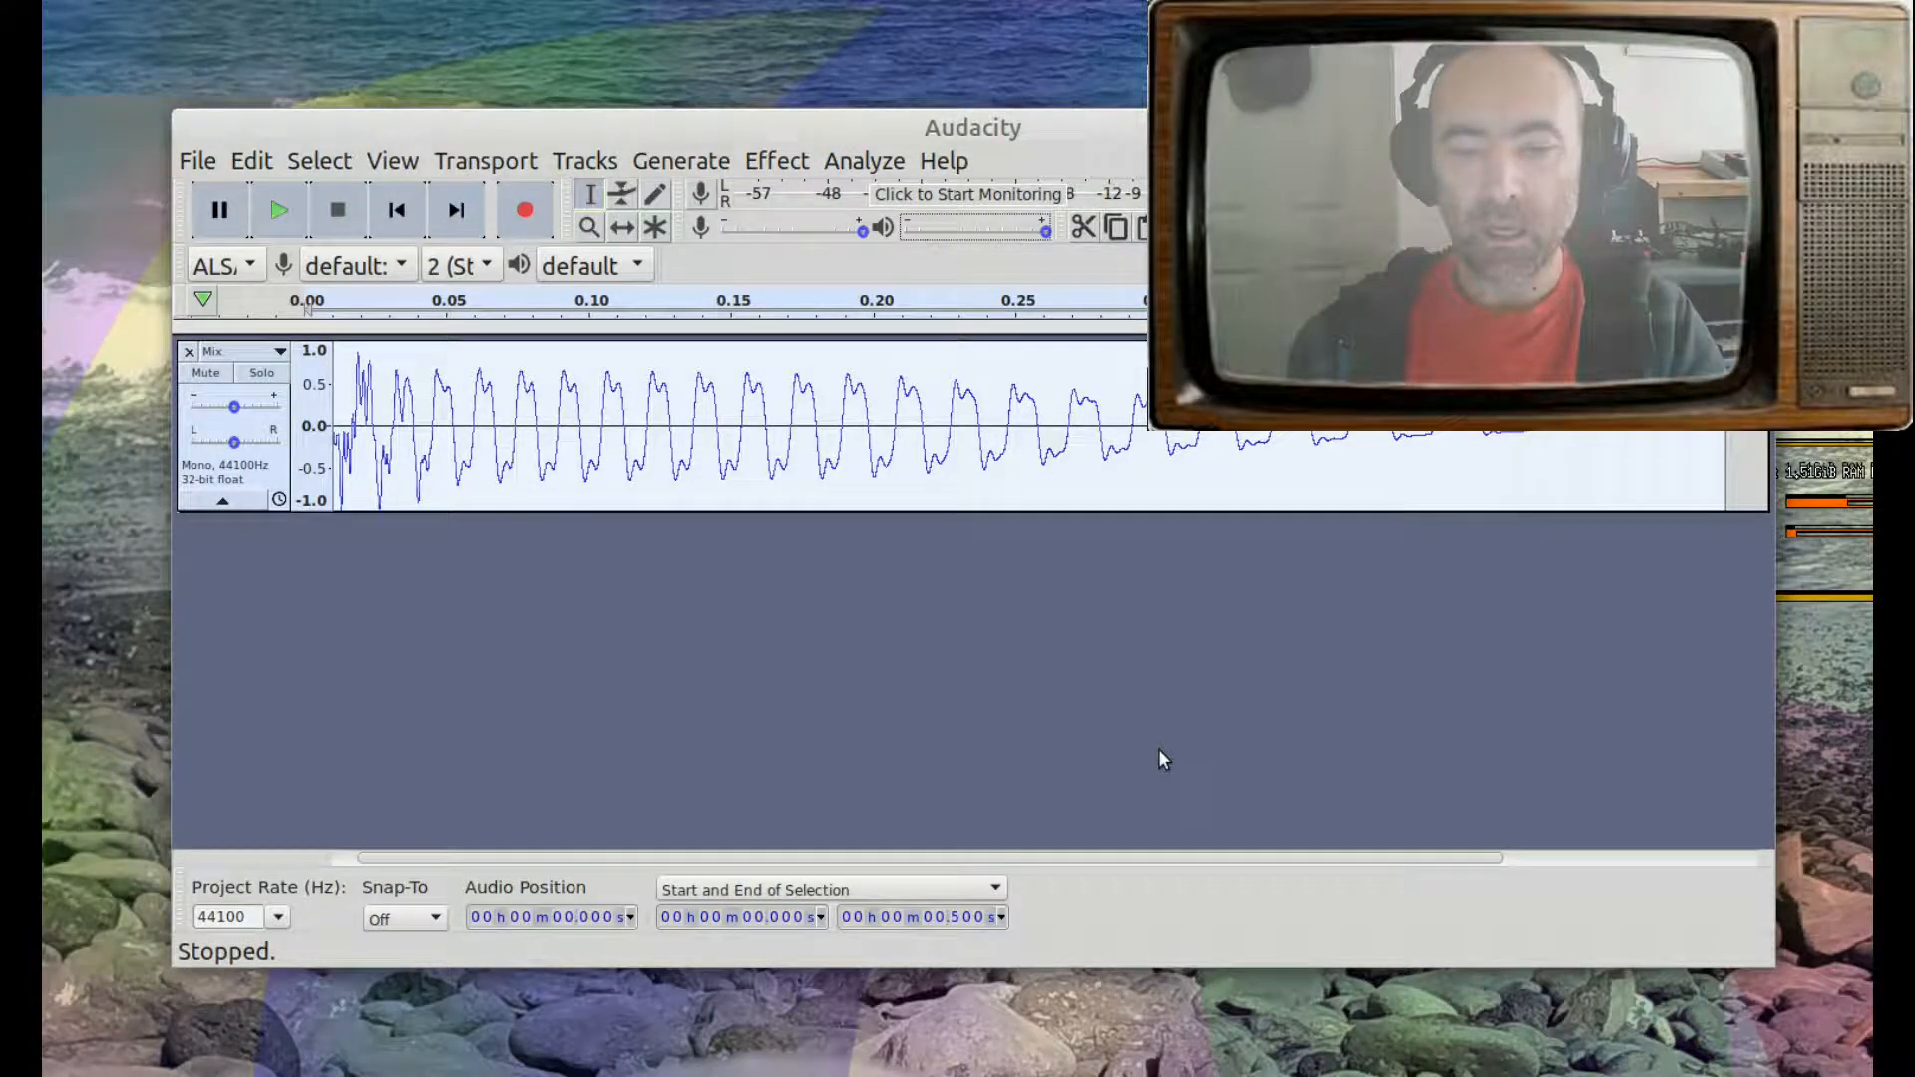
- Preview several Change Tempo amounts on the compressed mix and apply a tempo increase of about 121.4 percent with high quality stretching
{"action": "left_click", "coordinate": [799, 164]}
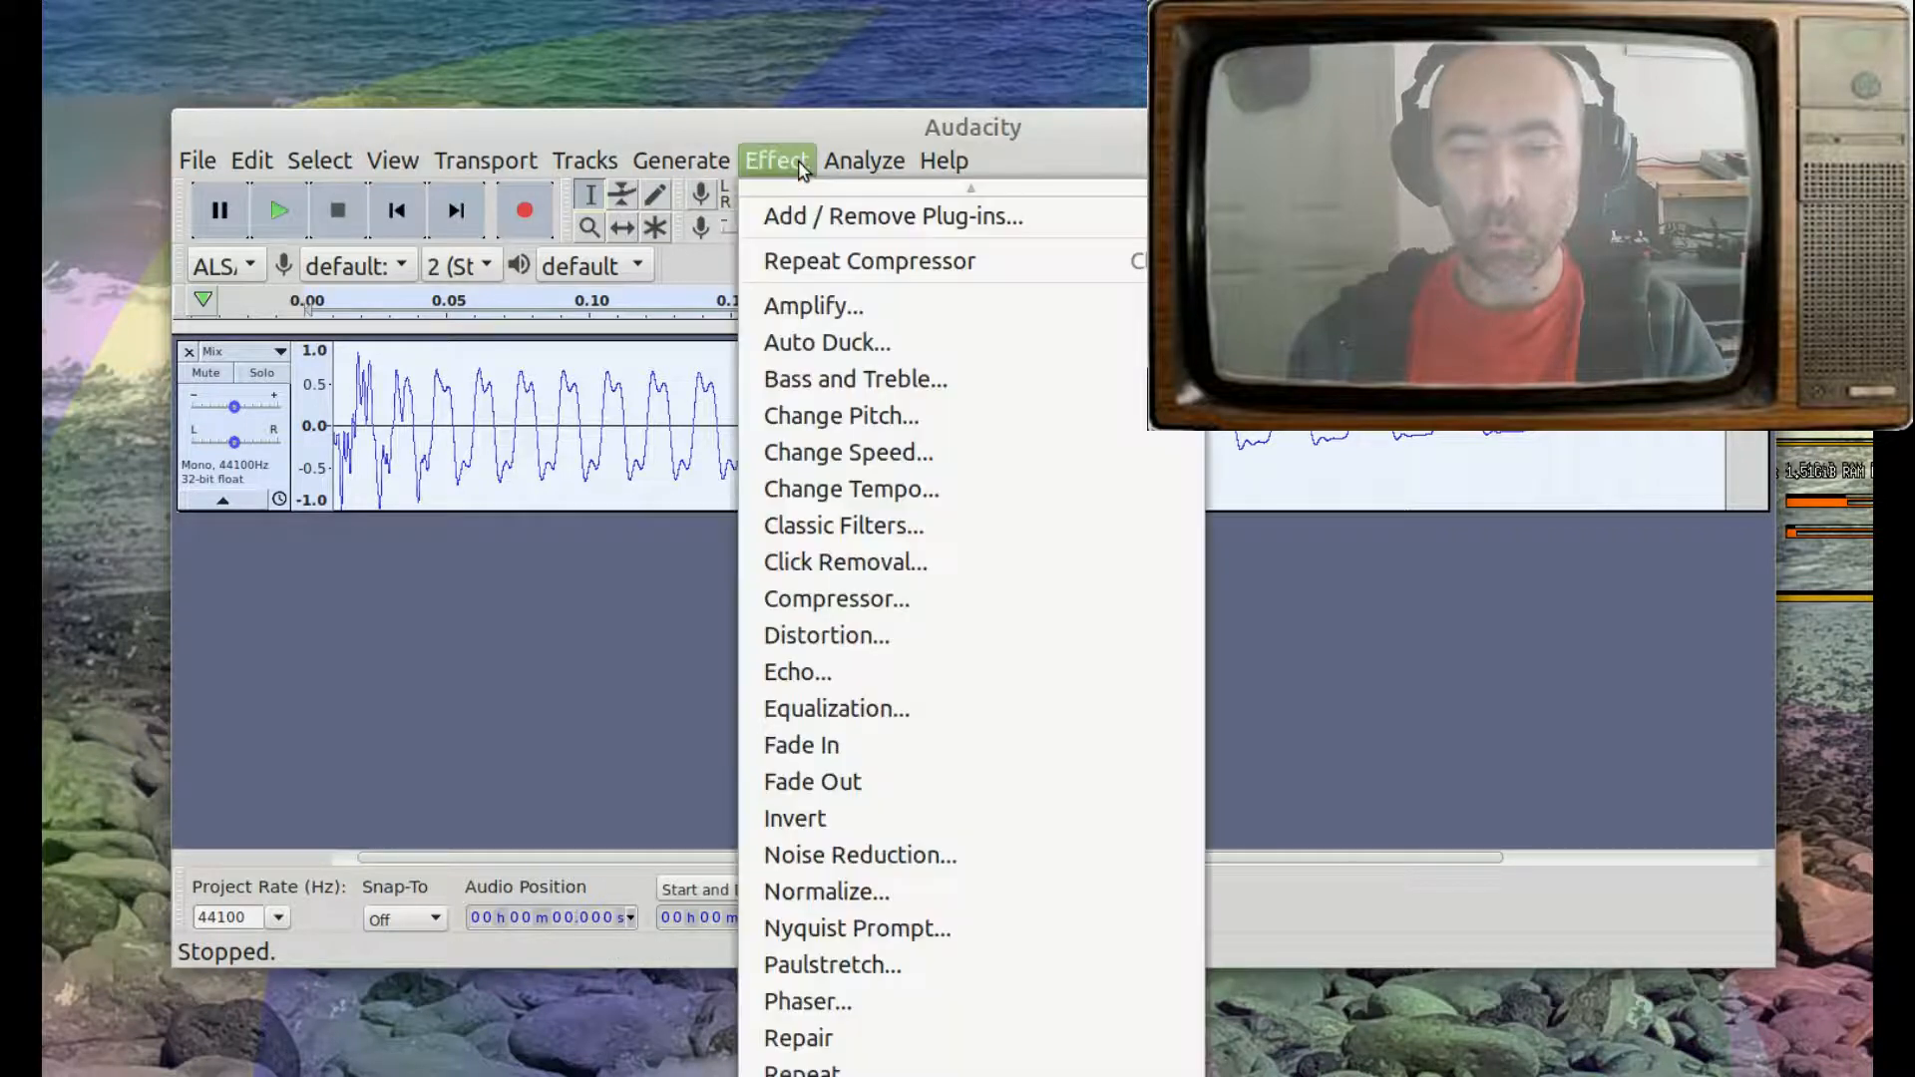
{"action": "left_click", "coordinate": [882, 491]}
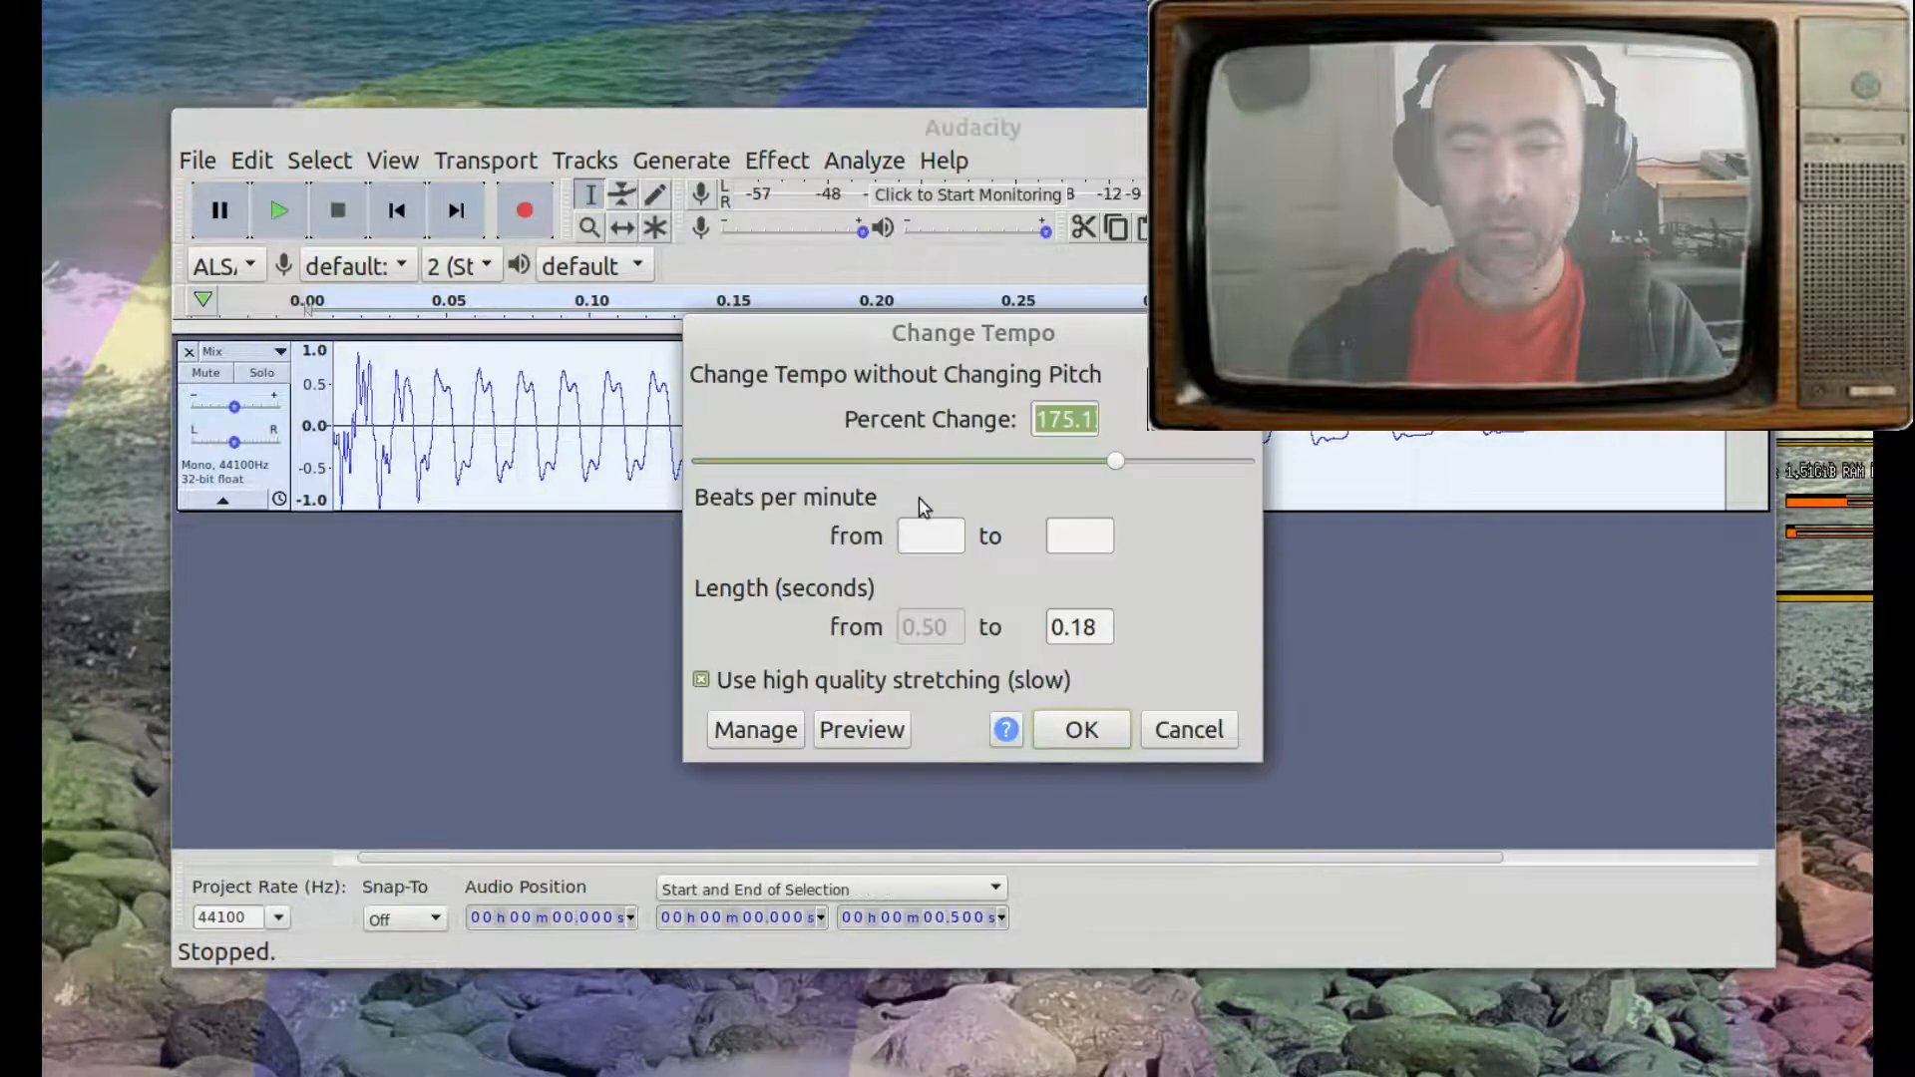
{"action": "left_click", "coordinate": [885, 731]}
{"action": "left_click", "coordinate": [884, 731]}
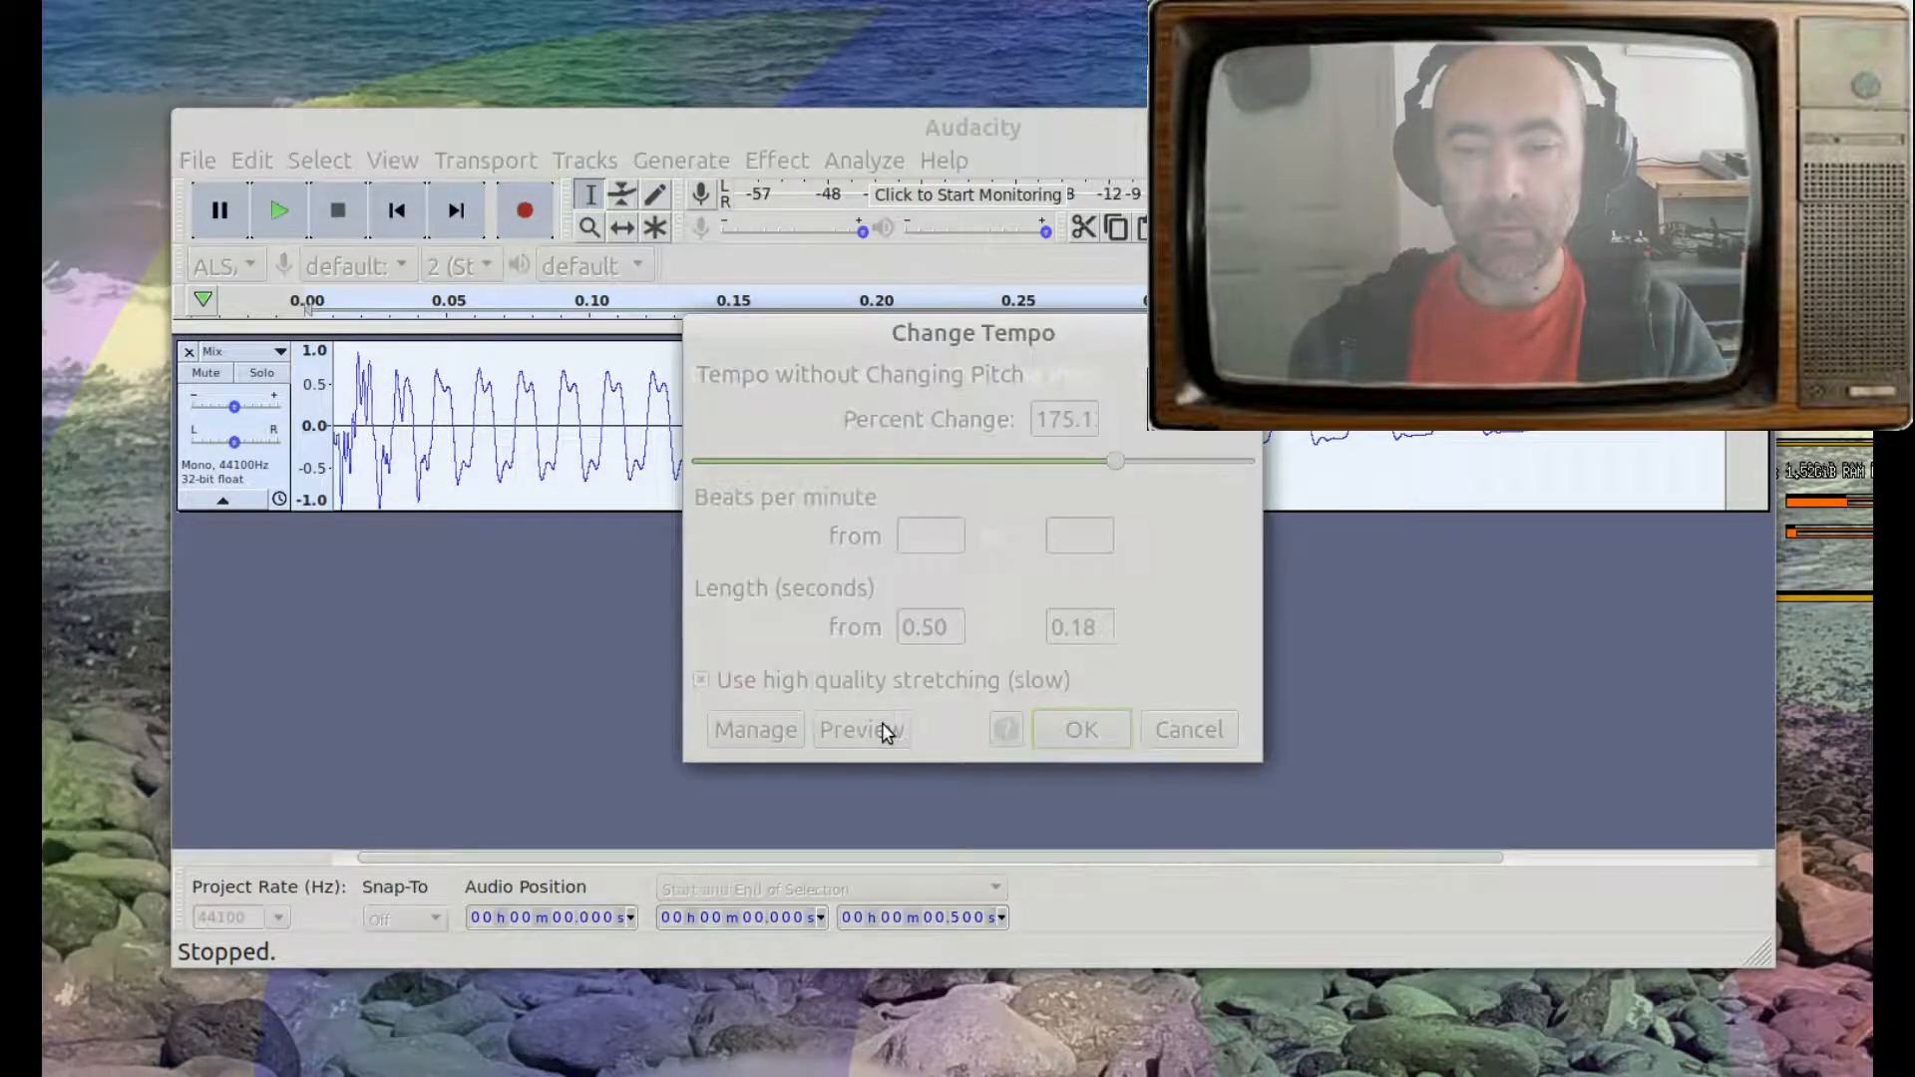
{"action": "left_click_drag", "start_coordinate": [1122, 459], "coordinate": [1089, 469]}
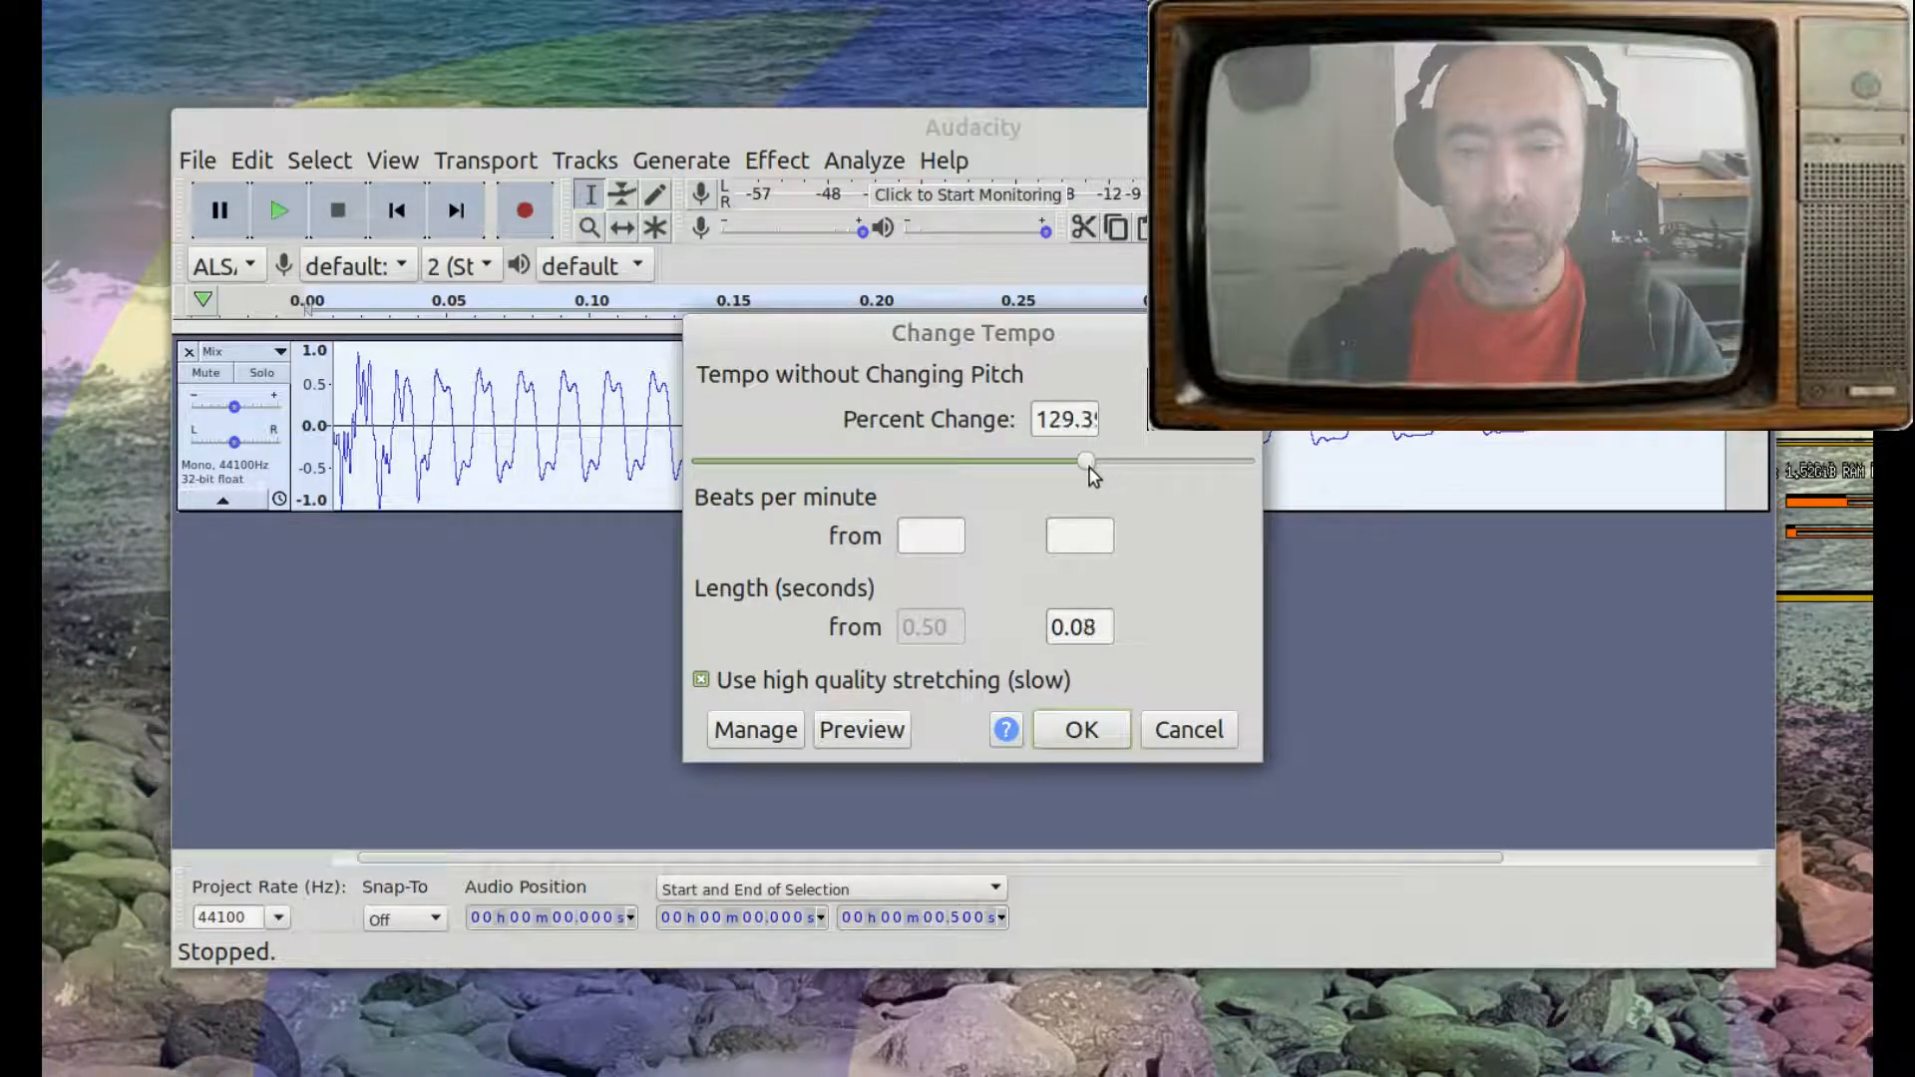
{"action": "left_click", "coordinate": [875, 732]}
{"action": "left_click", "coordinate": [875, 733]}
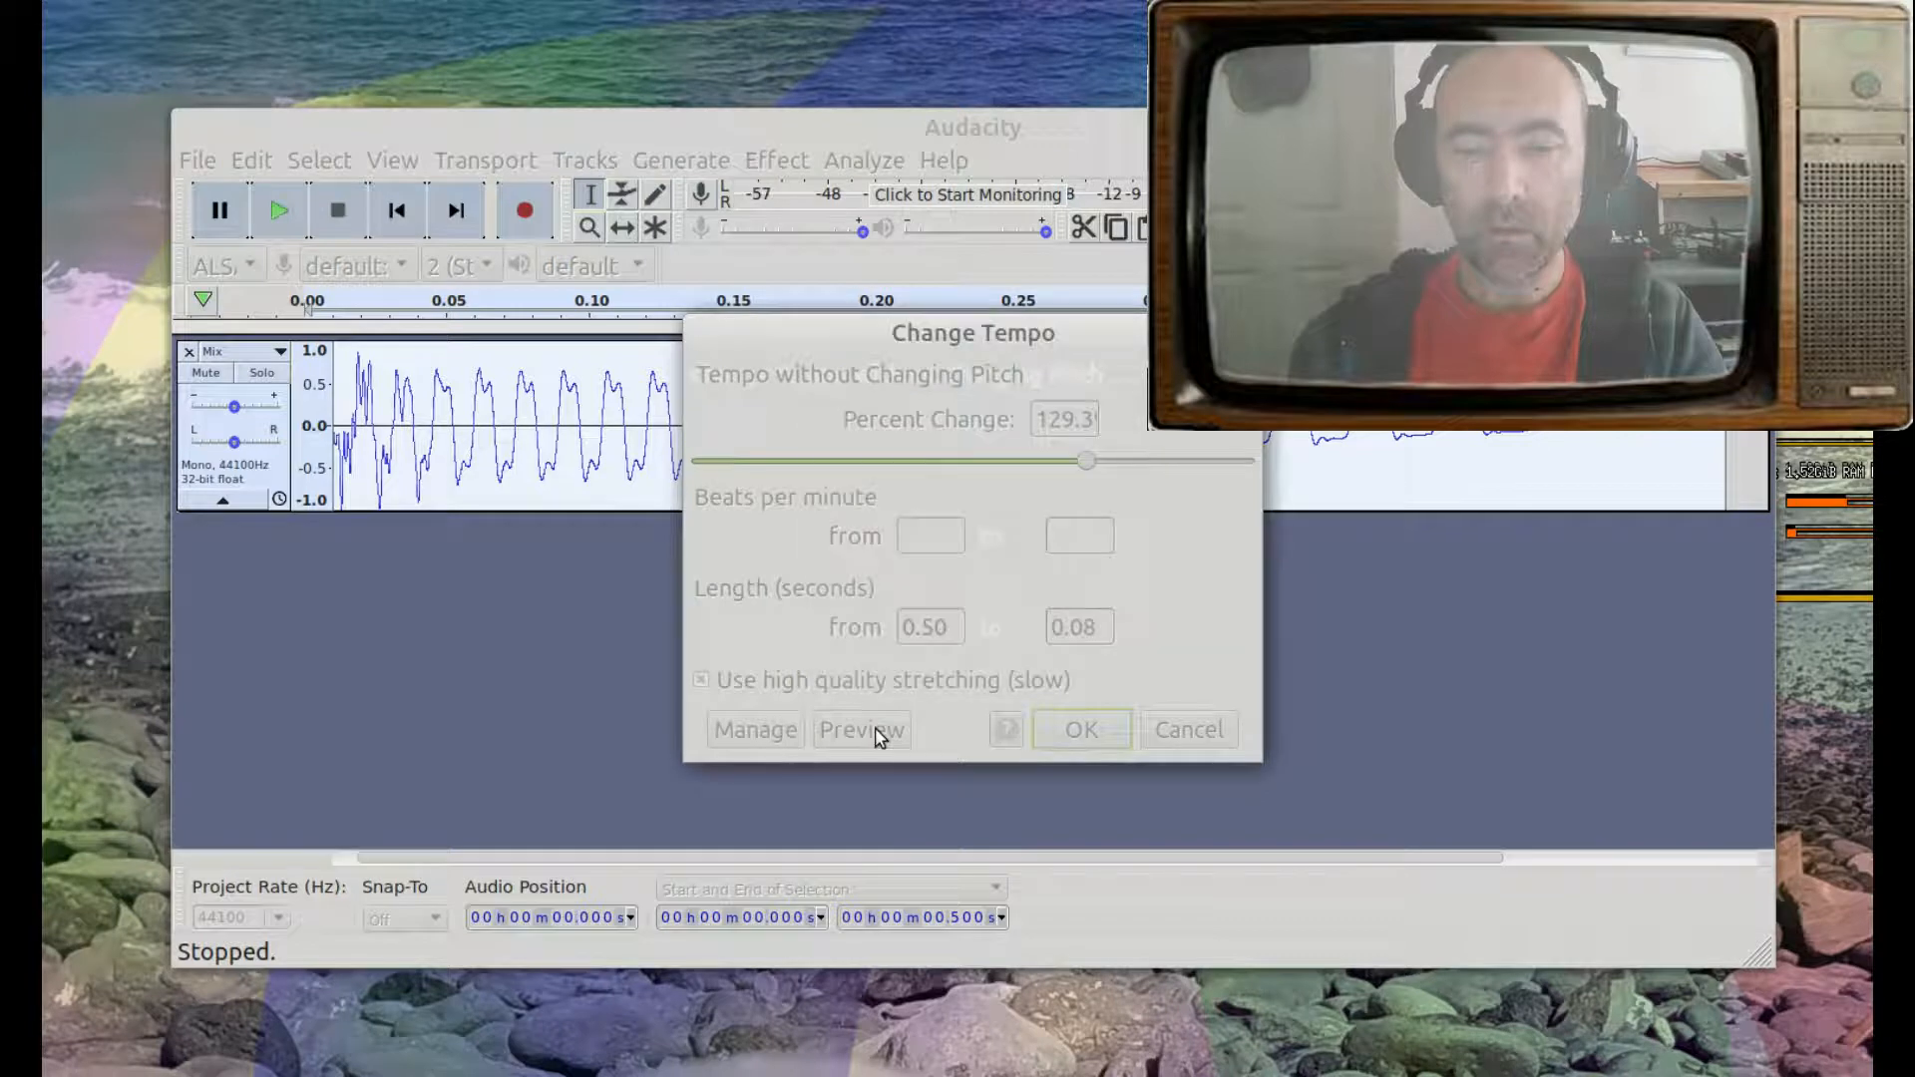
{"action": "left_click", "coordinate": [876, 728]}
{"action": "left_click_drag", "start_coordinate": [1089, 468], "coordinate": [1084, 471]}
{"action": "left_click", "coordinate": [889, 725]}
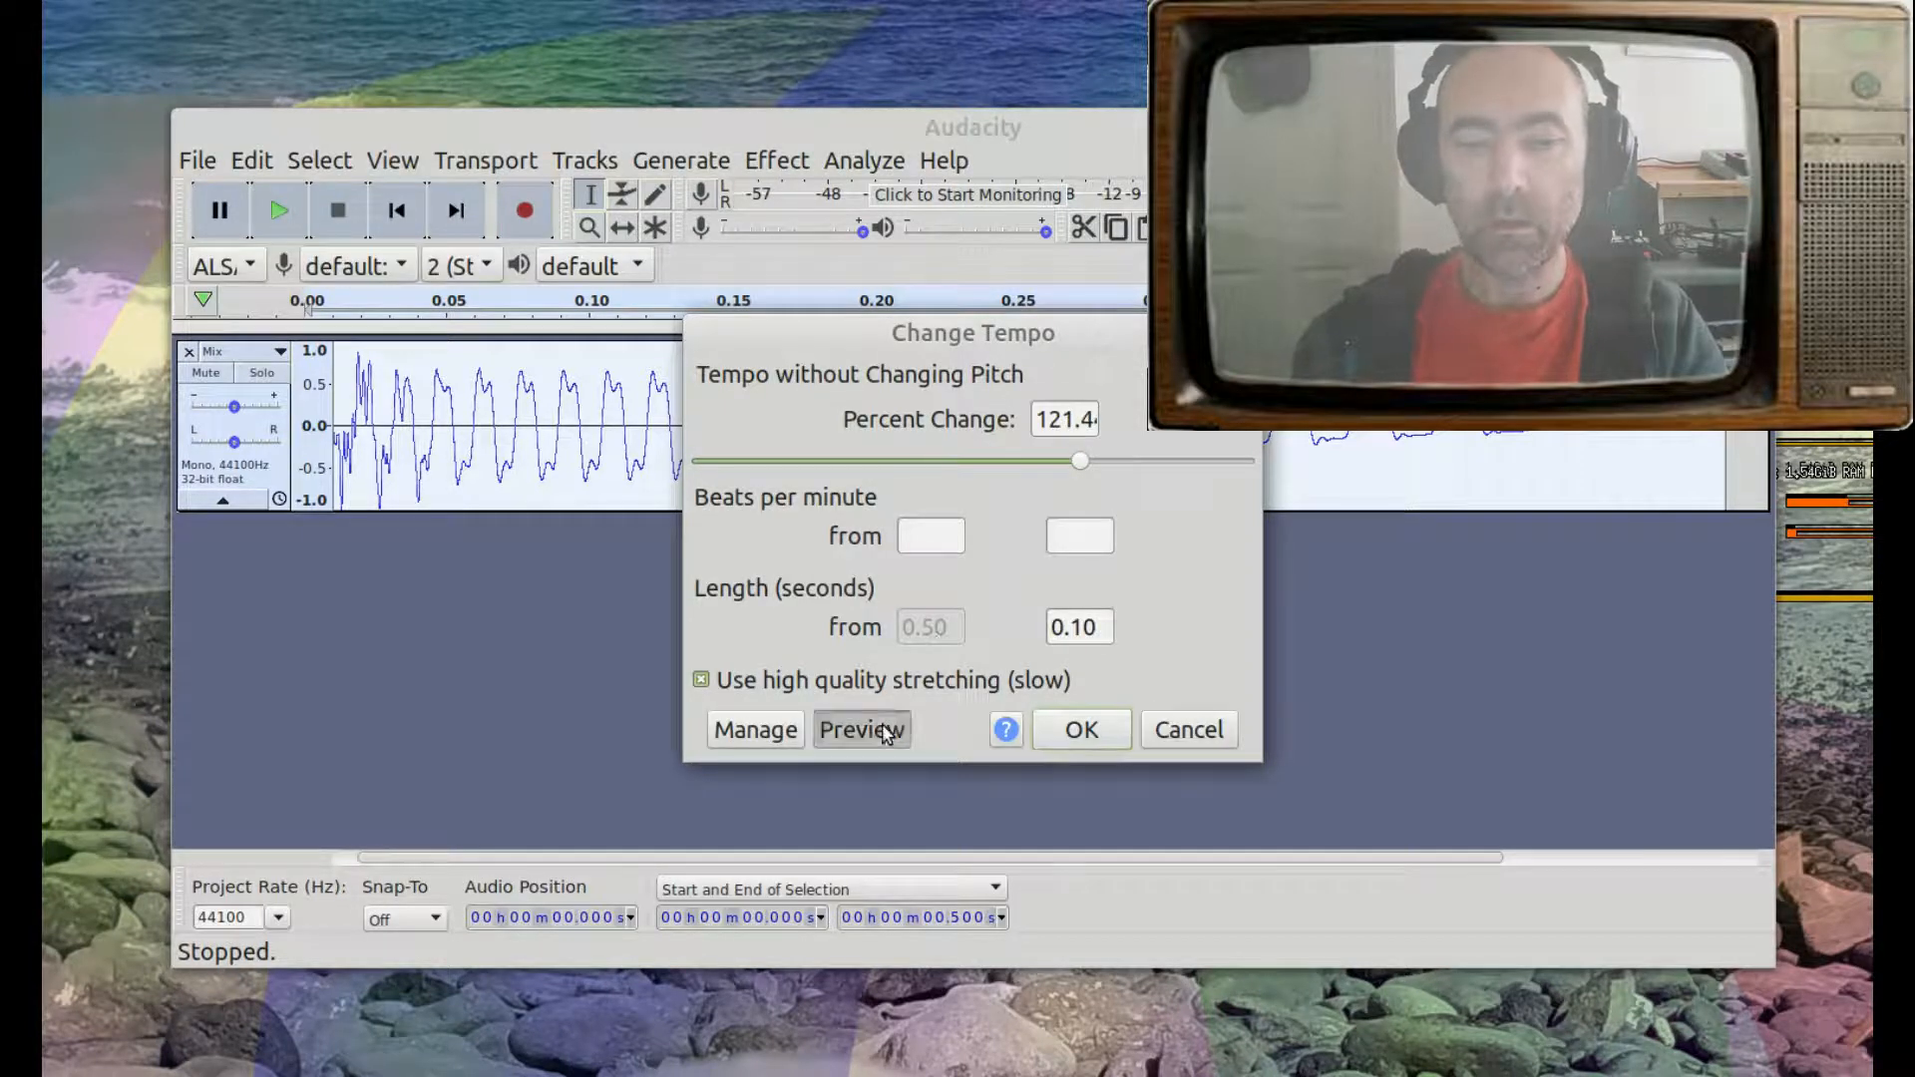
{"action": "left_click", "coordinate": [1077, 728]}
- Play the tempo-shortened drum sound repeatedly
{"action": "key", "text": "space"}
{"action": "key", "text": "space"}
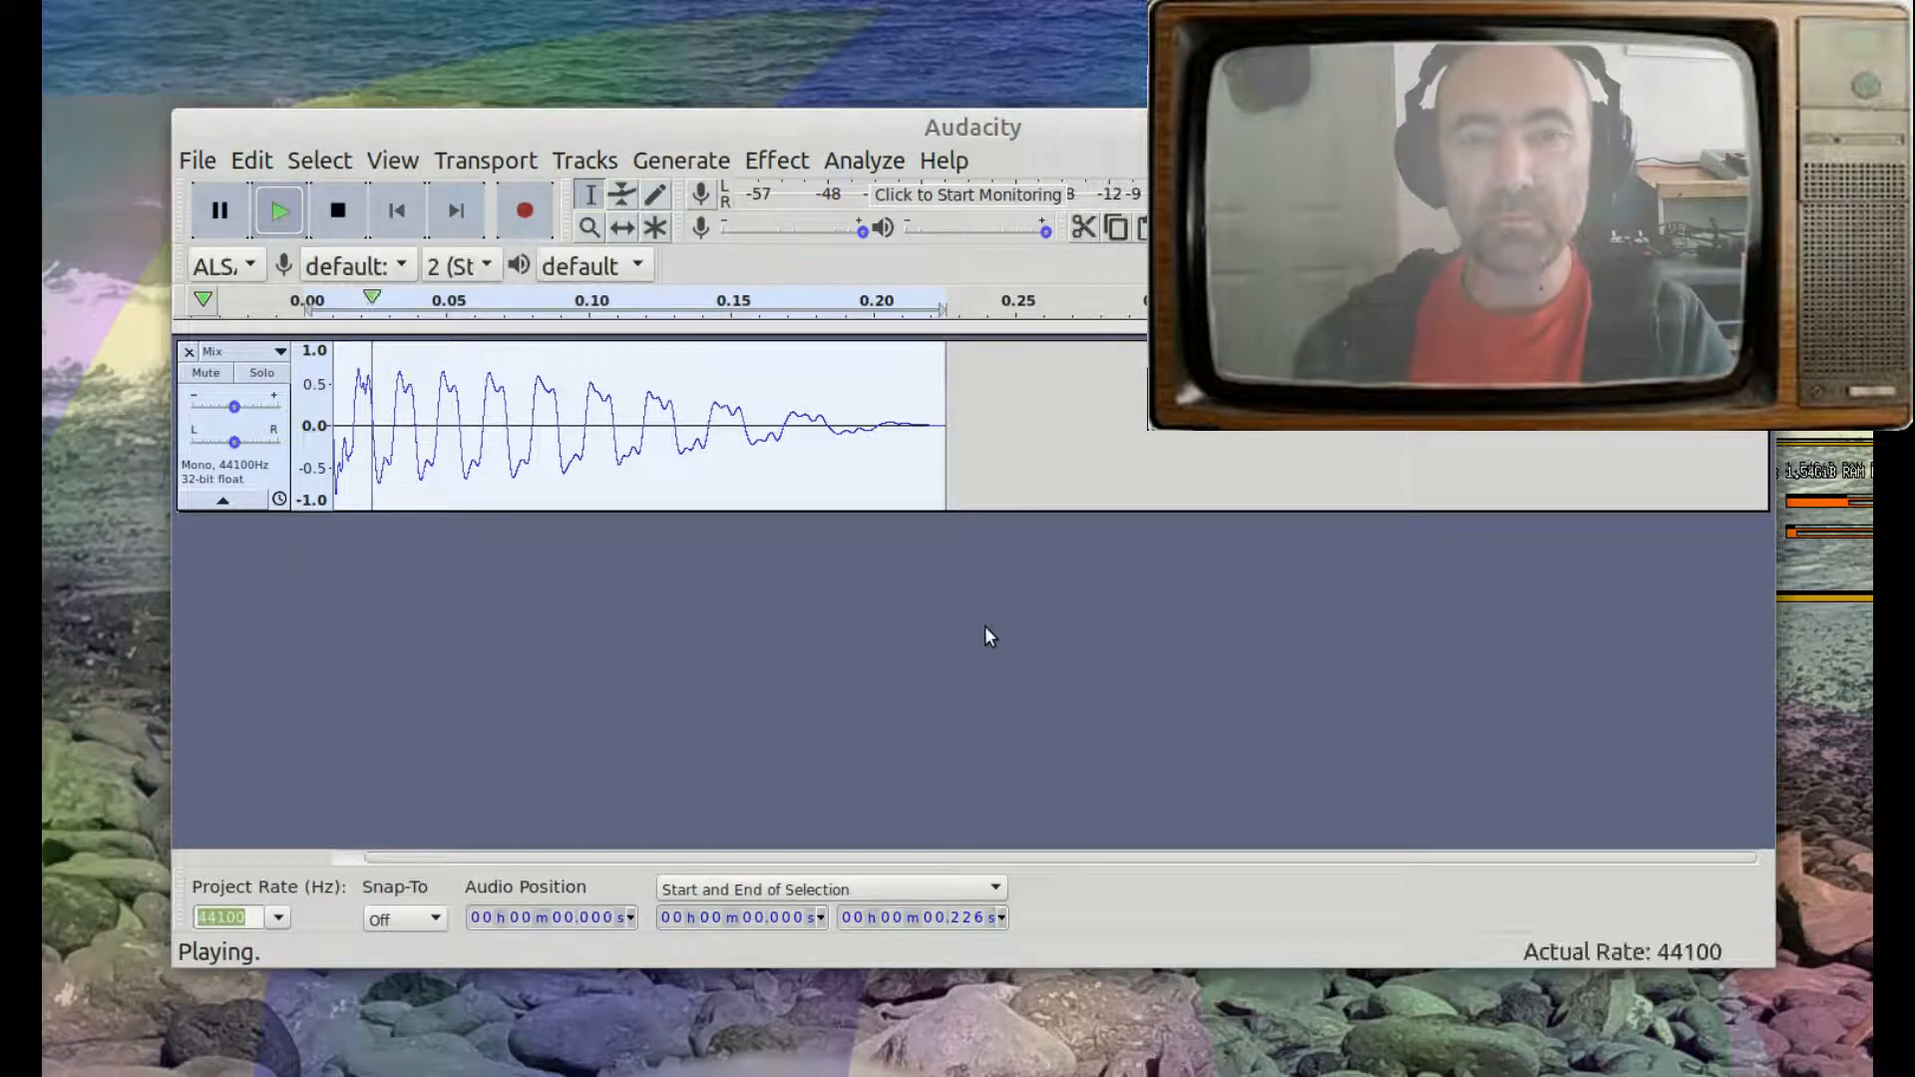
{"action": "key", "text": "space"}
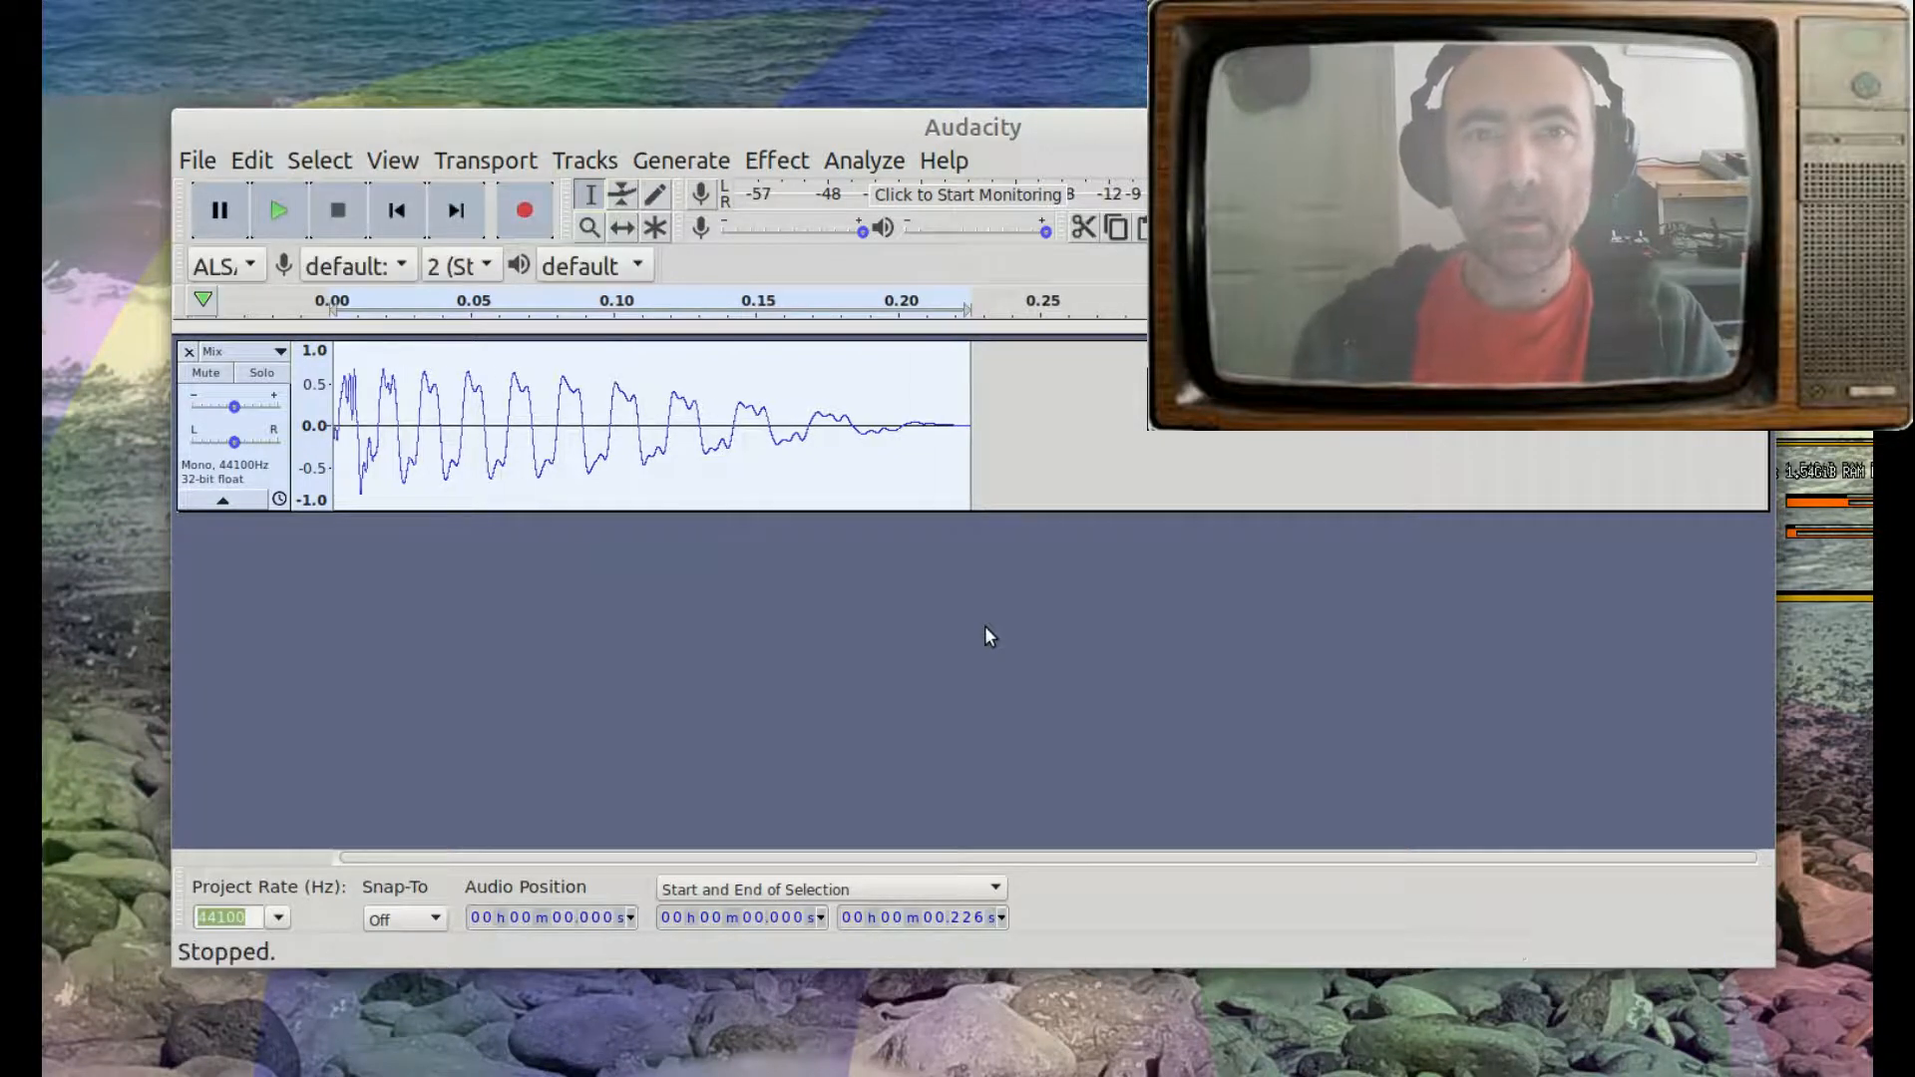